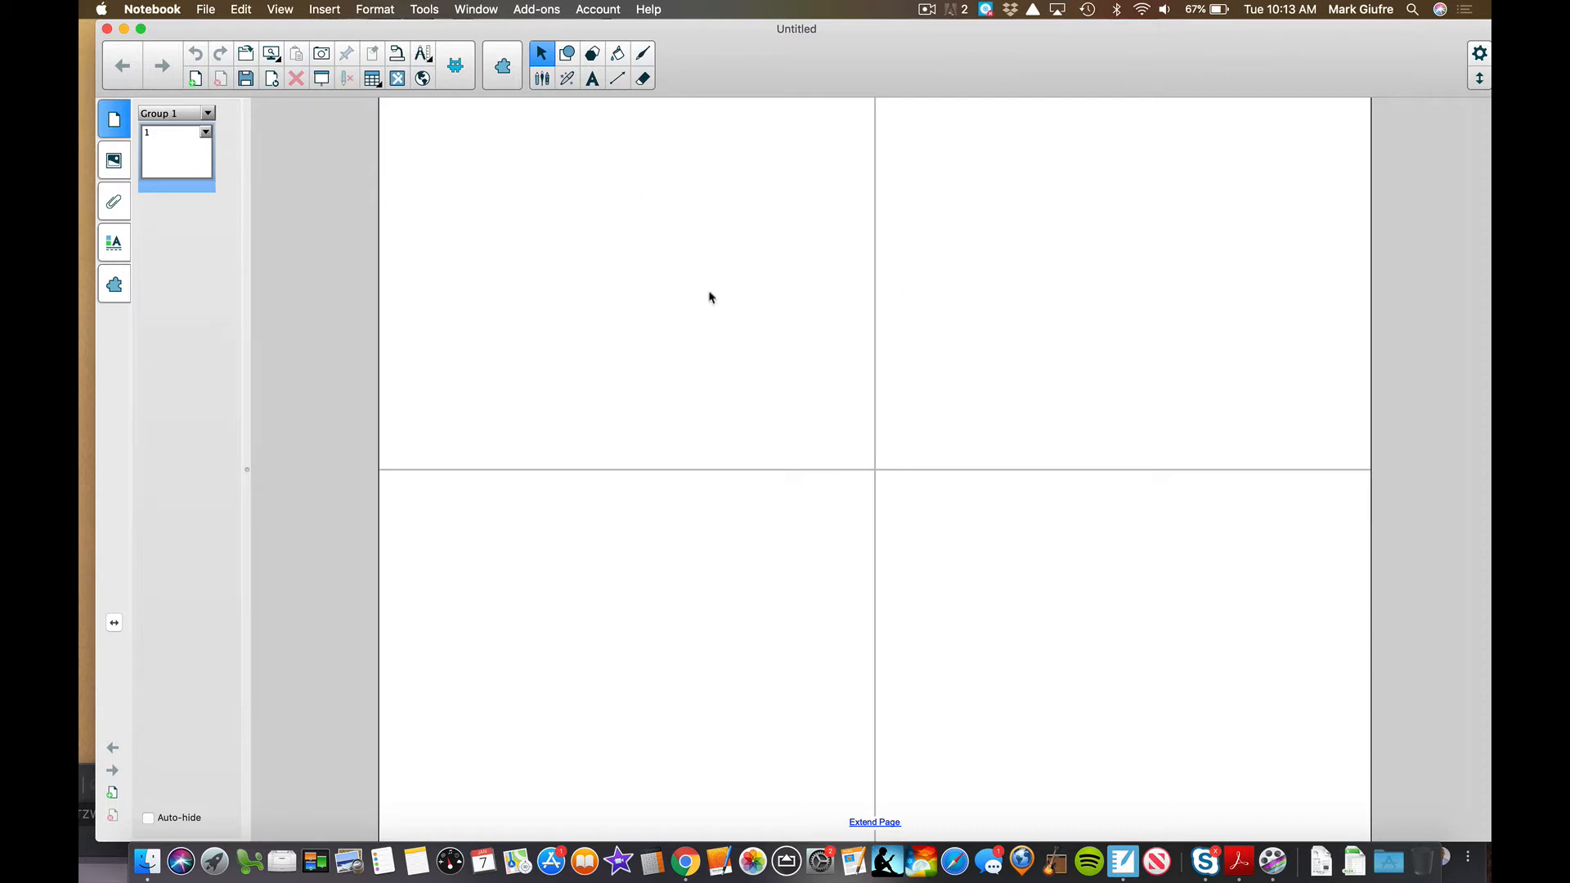
- Draw two squares of about equal size side by side in the upper half of the page
{"action": "left_click", "coordinate": [566, 55]}
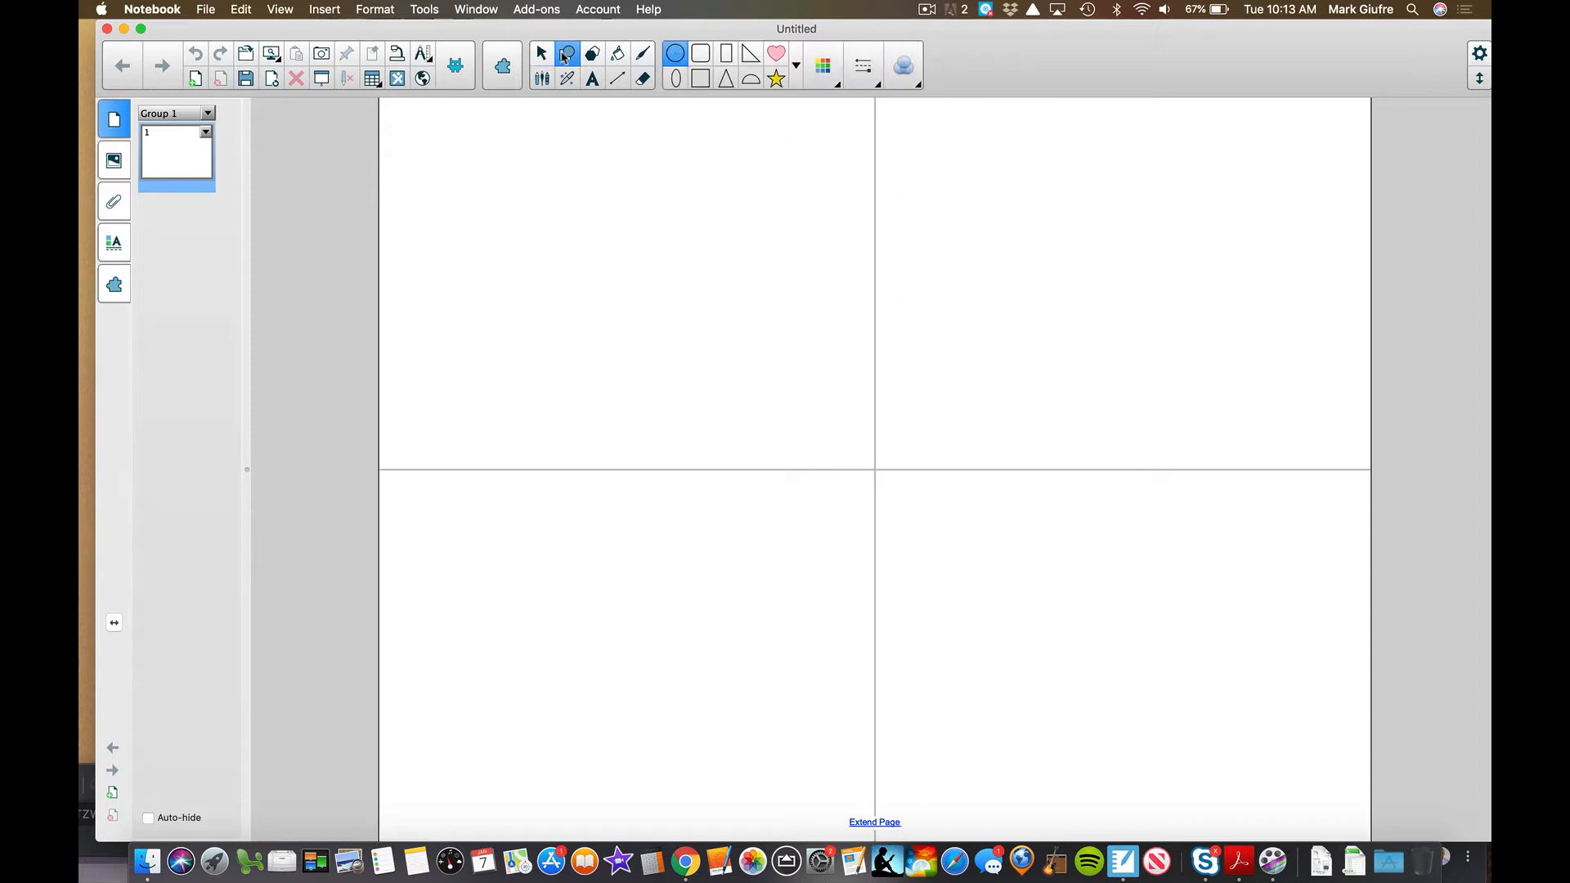
{"action": "left_click", "coordinate": [704, 81]}
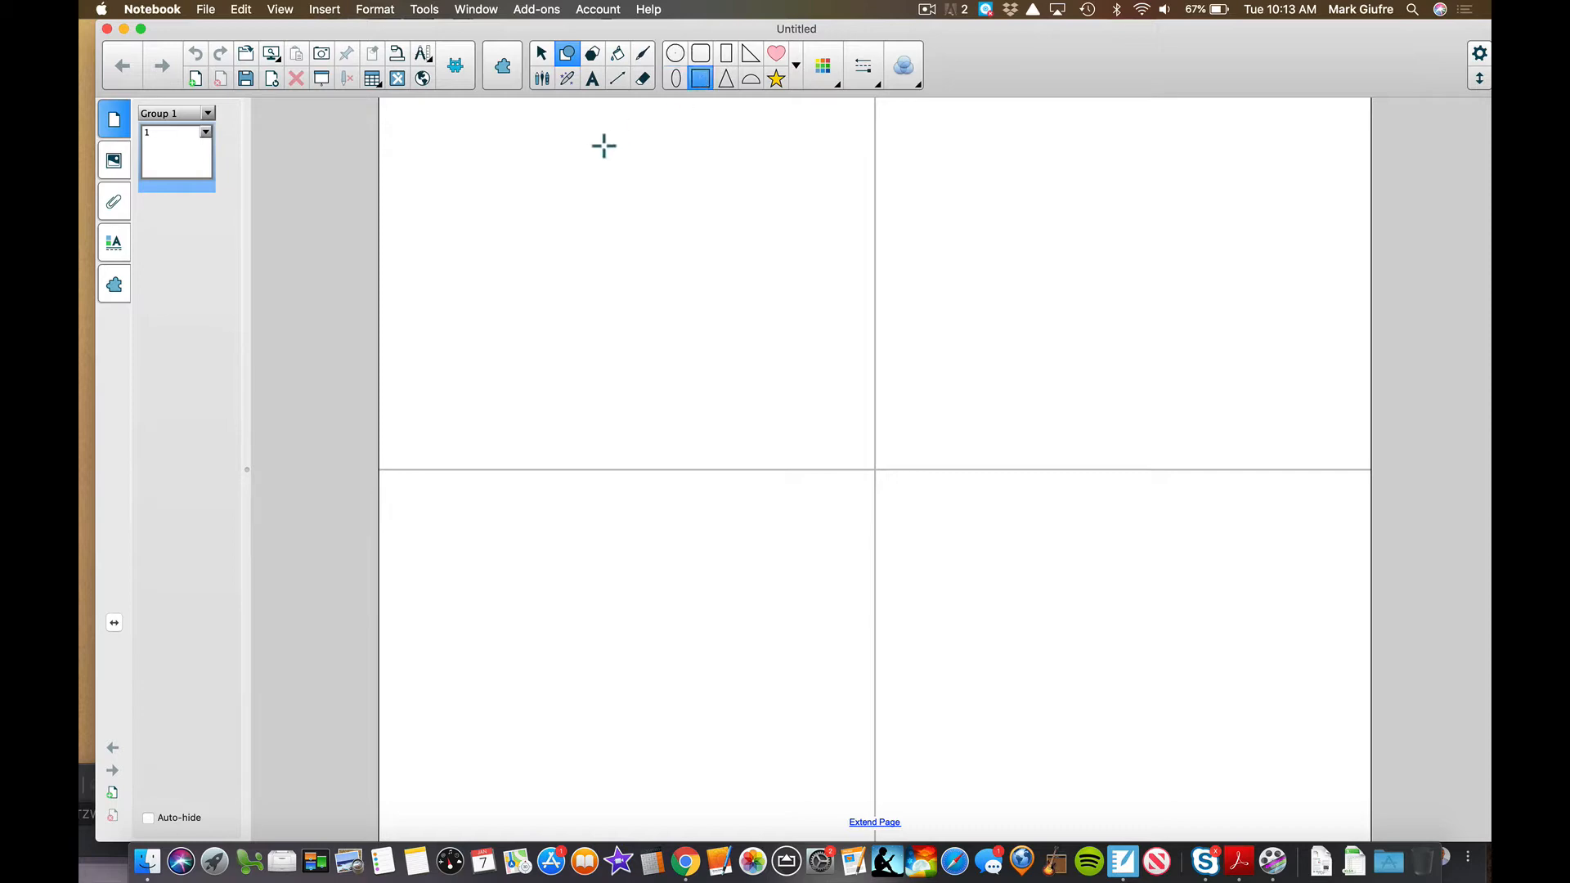
{"action": "left_click_drag", "start_coordinate": [585, 152], "coordinate": [819, 388]}
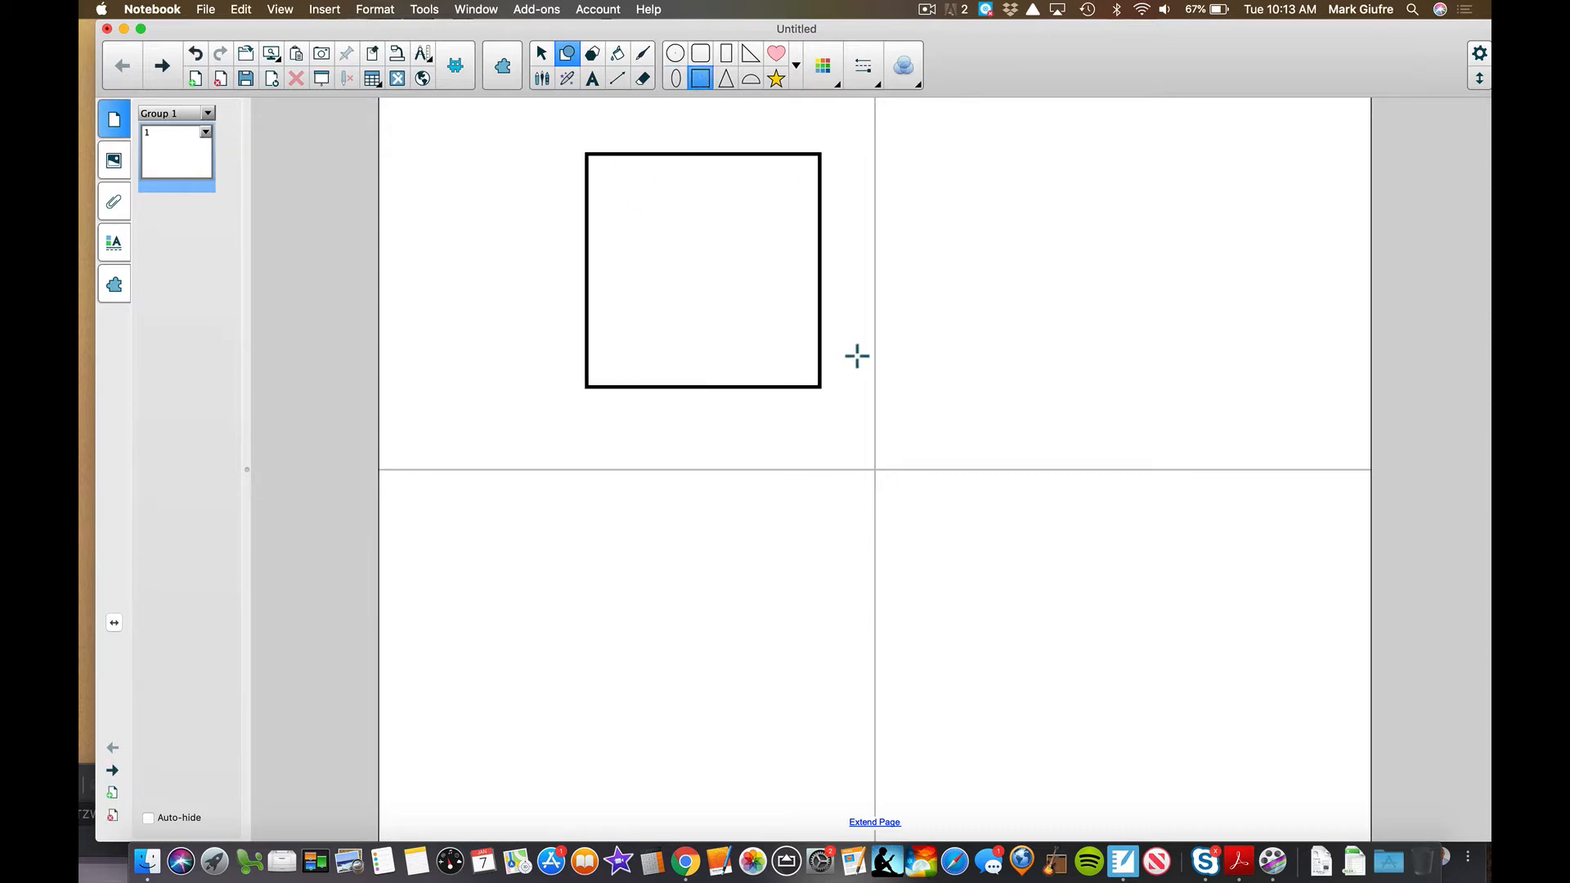
{"action": "left_click_drag", "start_coordinate": [924, 151], "coordinate": [1165, 293]}
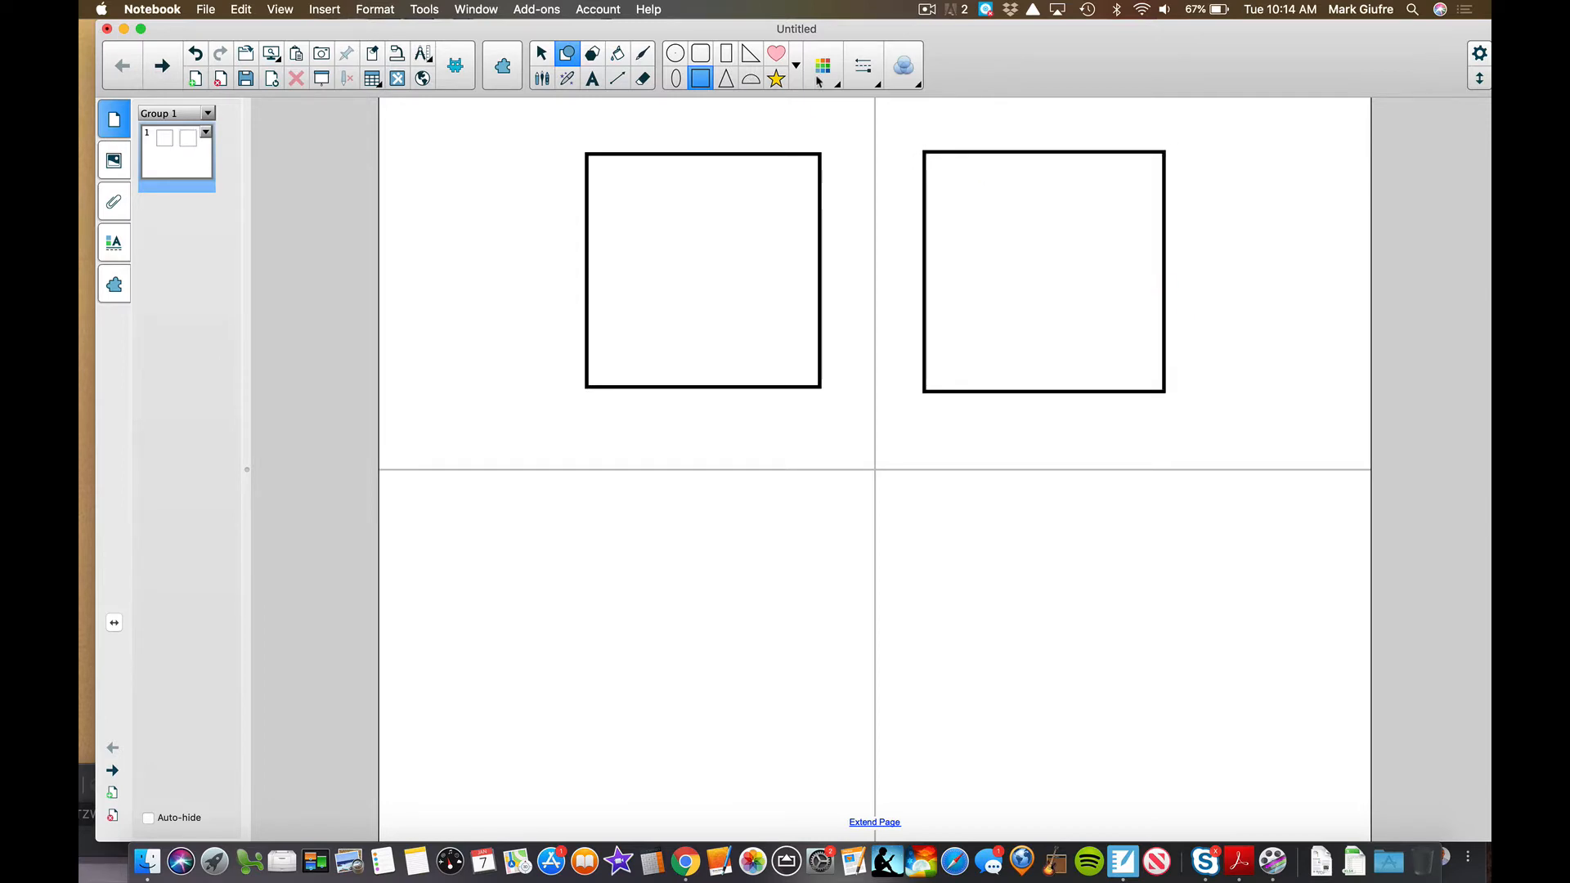
- Fill the left square with medium green, keeping its black outline
{"action": "left_click", "coordinate": [822, 69]}
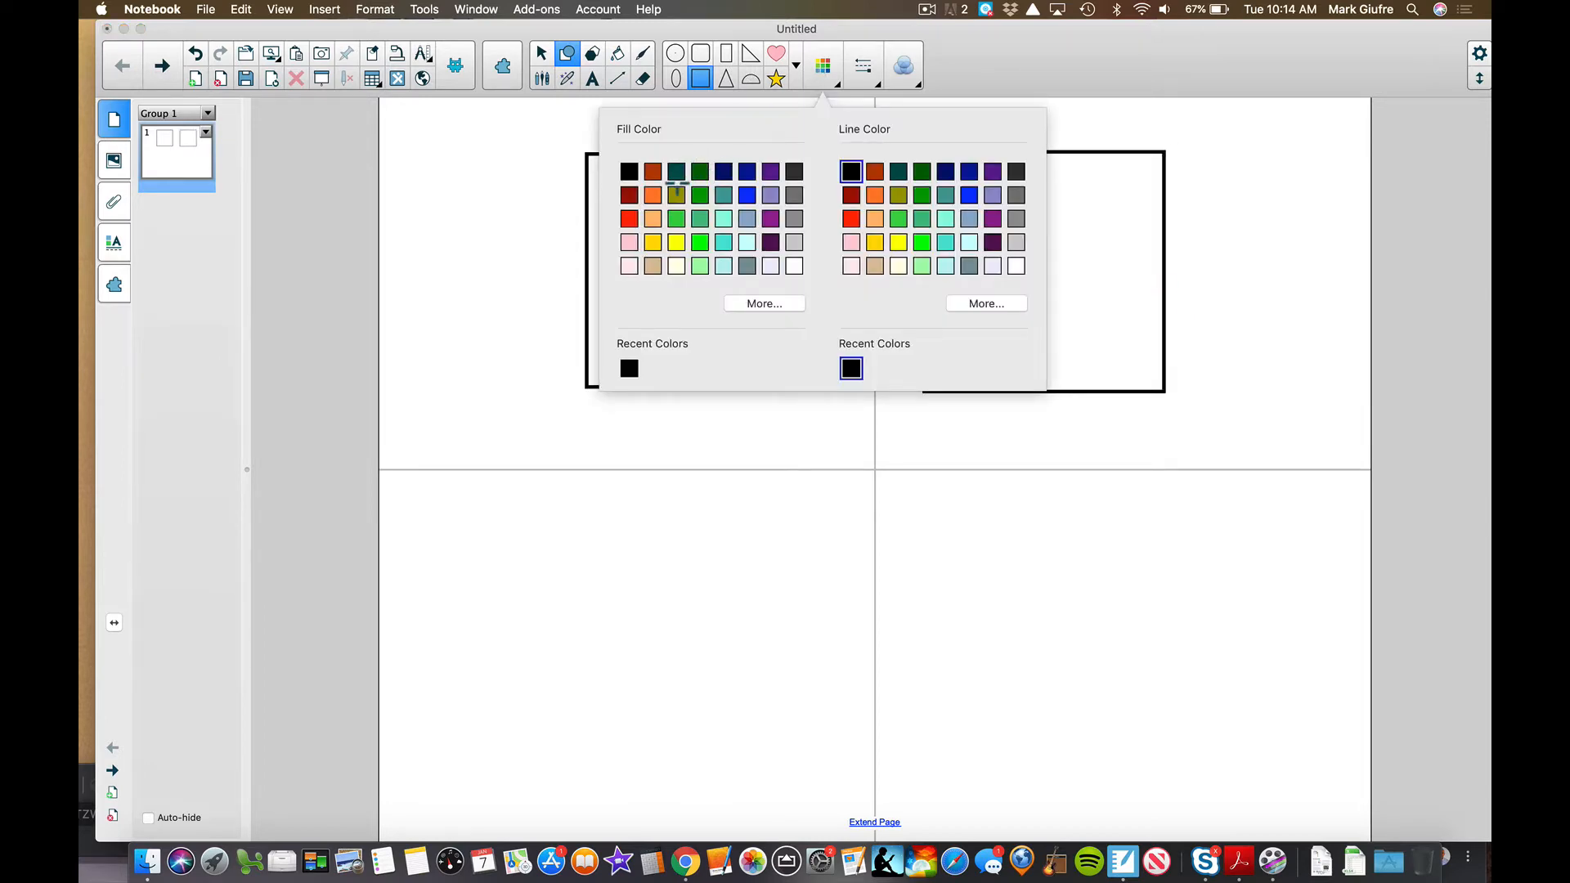
{"action": "left_click", "coordinate": [541, 55]}
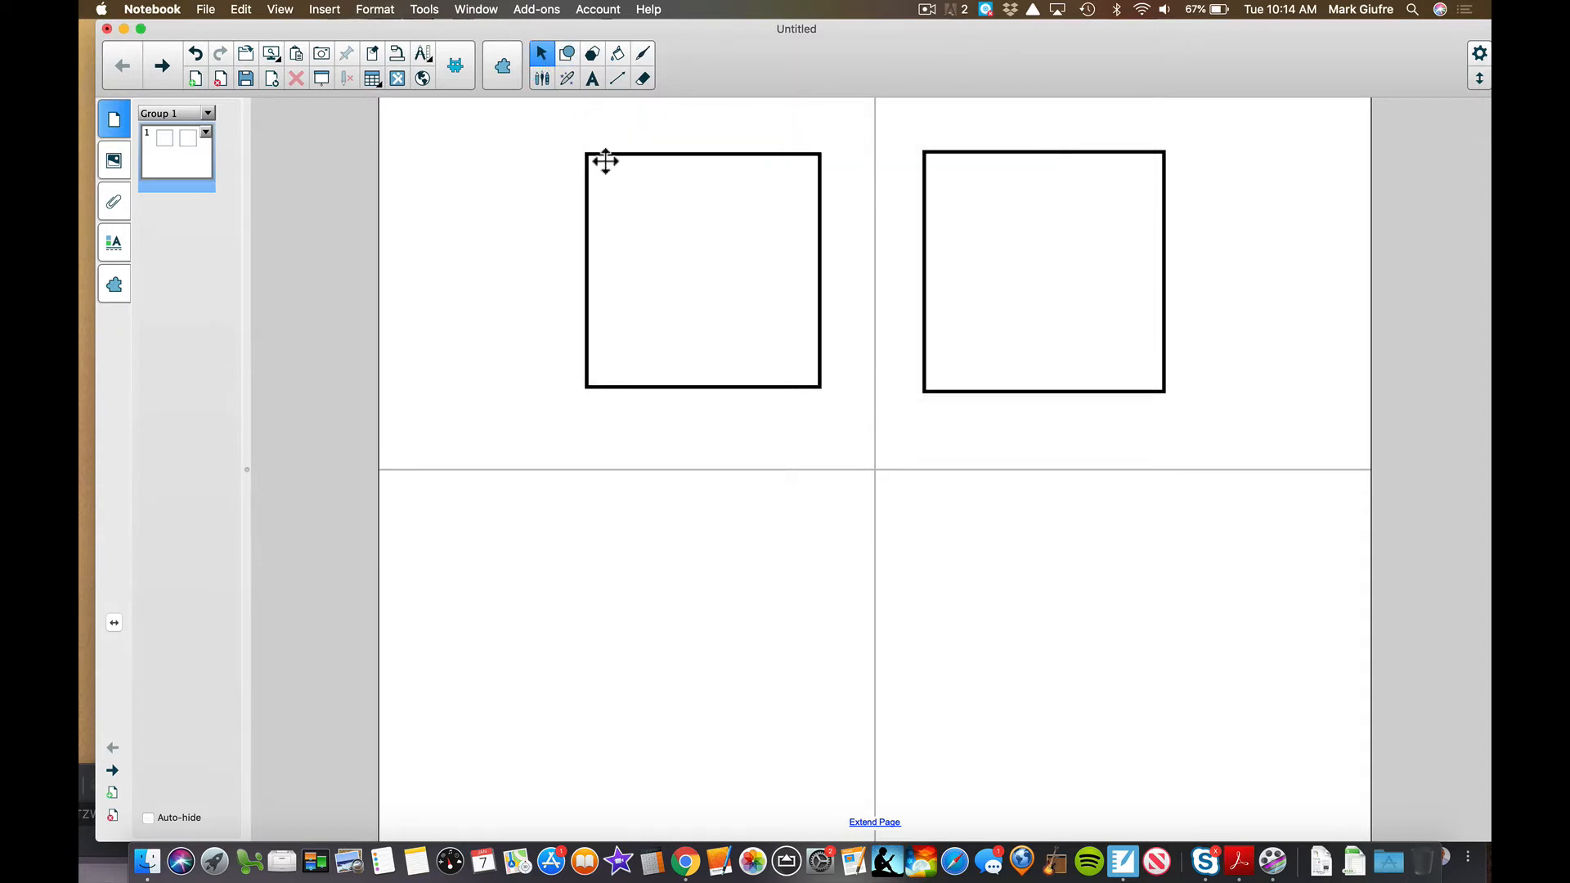
{"action": "left_click", "coordinate": [601, 159]}
{"action": "left_click", "coordinate": [669, 87]}
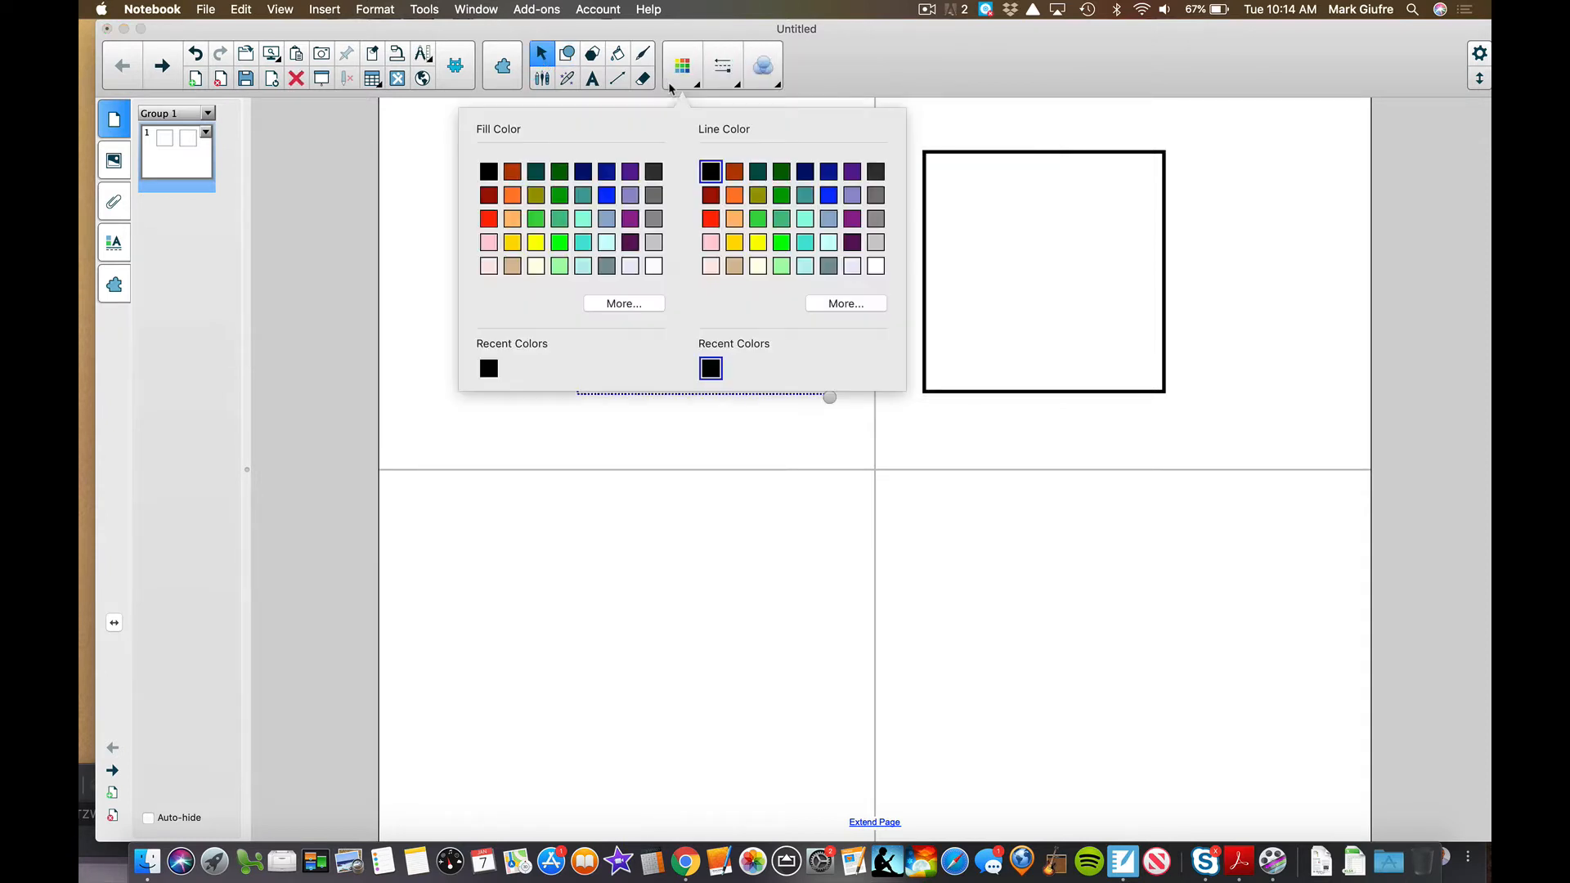
{"action": "left_click", "coordinate": [537, 220]}
- Fill the right square with bright yellow, keeping its black outline
{"action": "left_click", "coordinate": [971, 280]}
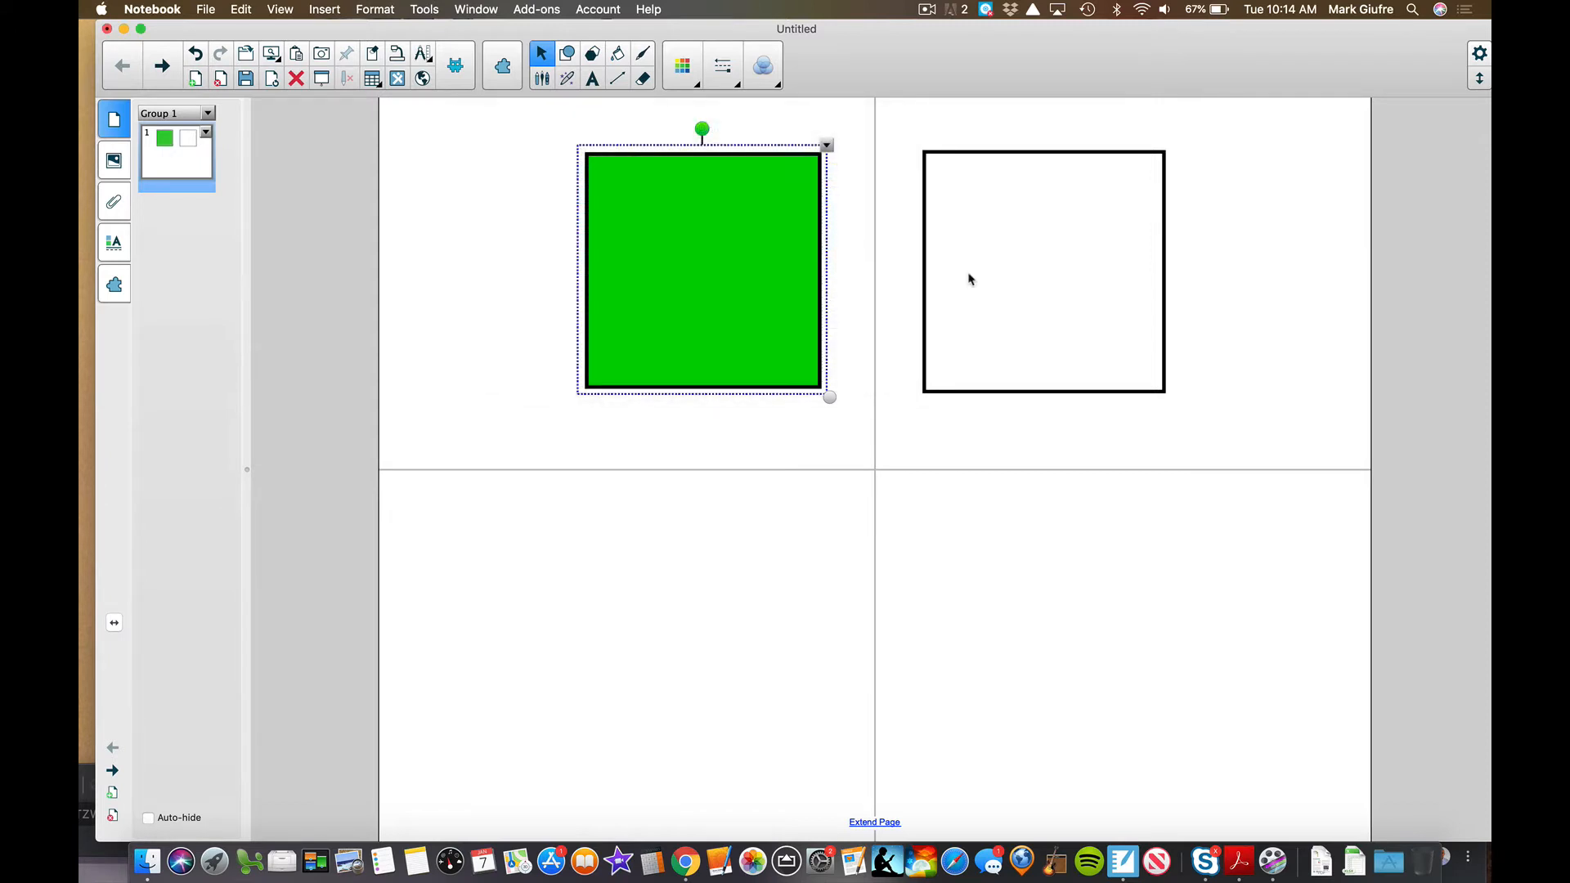
{"action": "left_click", "coordinate": [985, 160]}
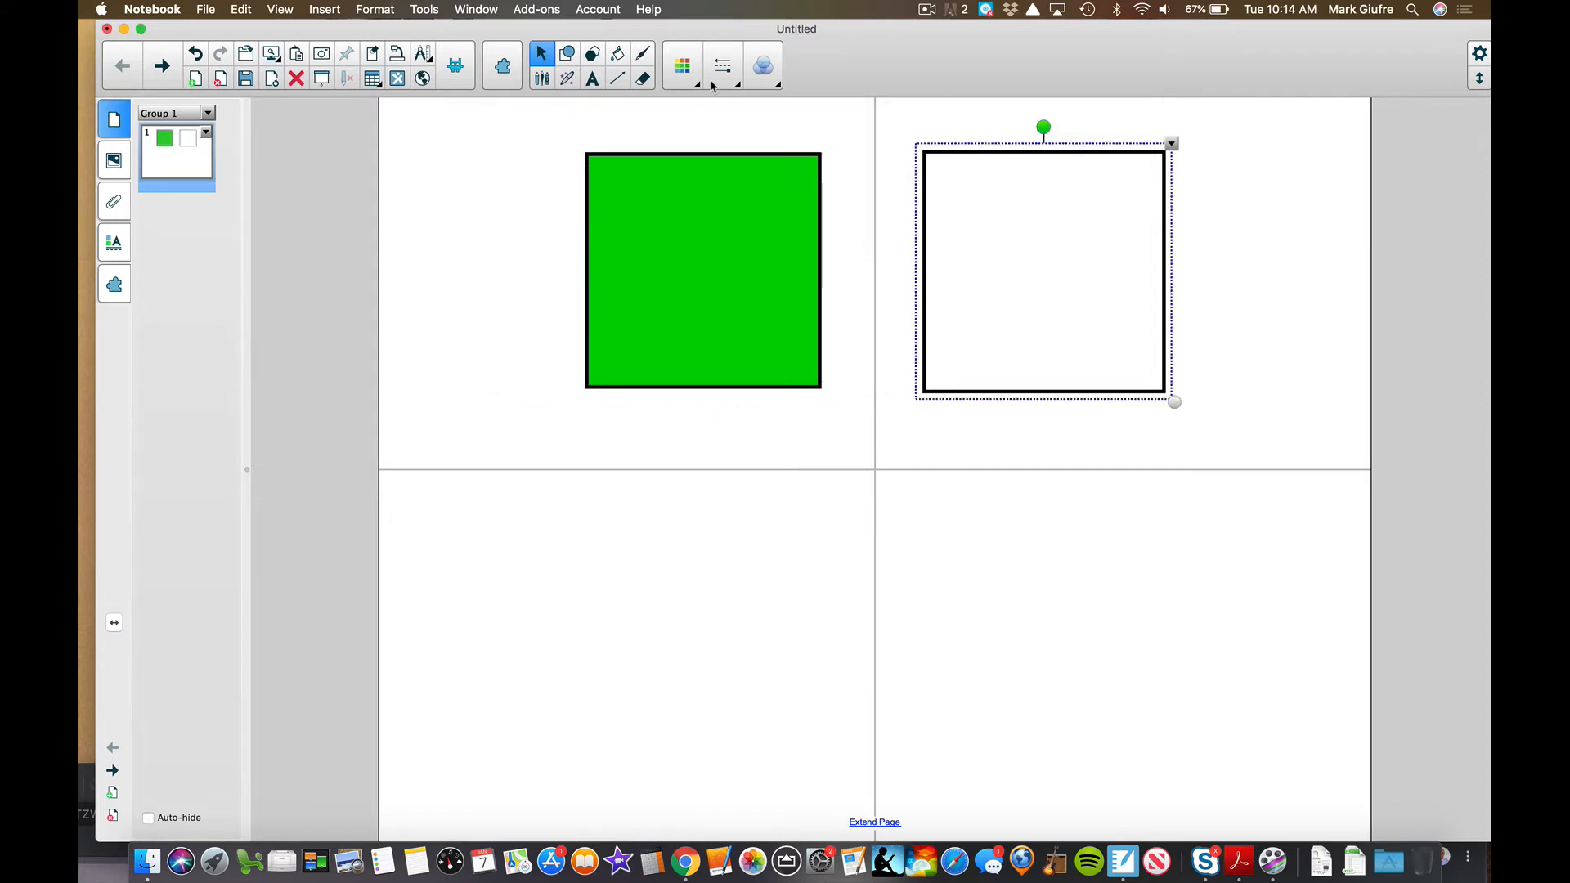
{"action": "left_click", "coordinate": [682, 68]}
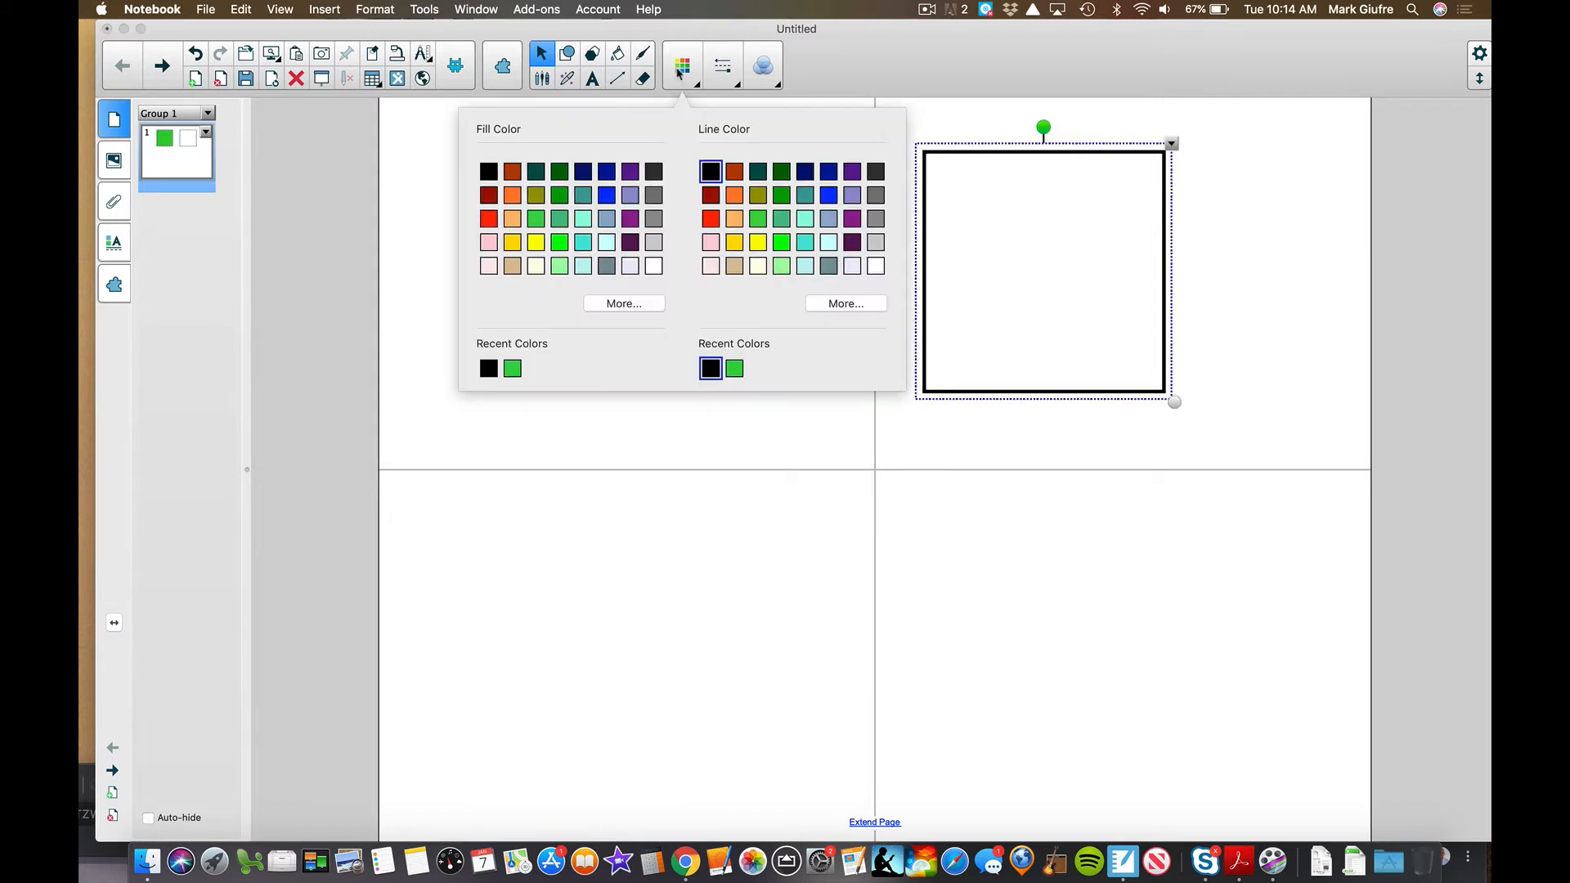
{"action": "left_click", "coordinate": [542, 246]}
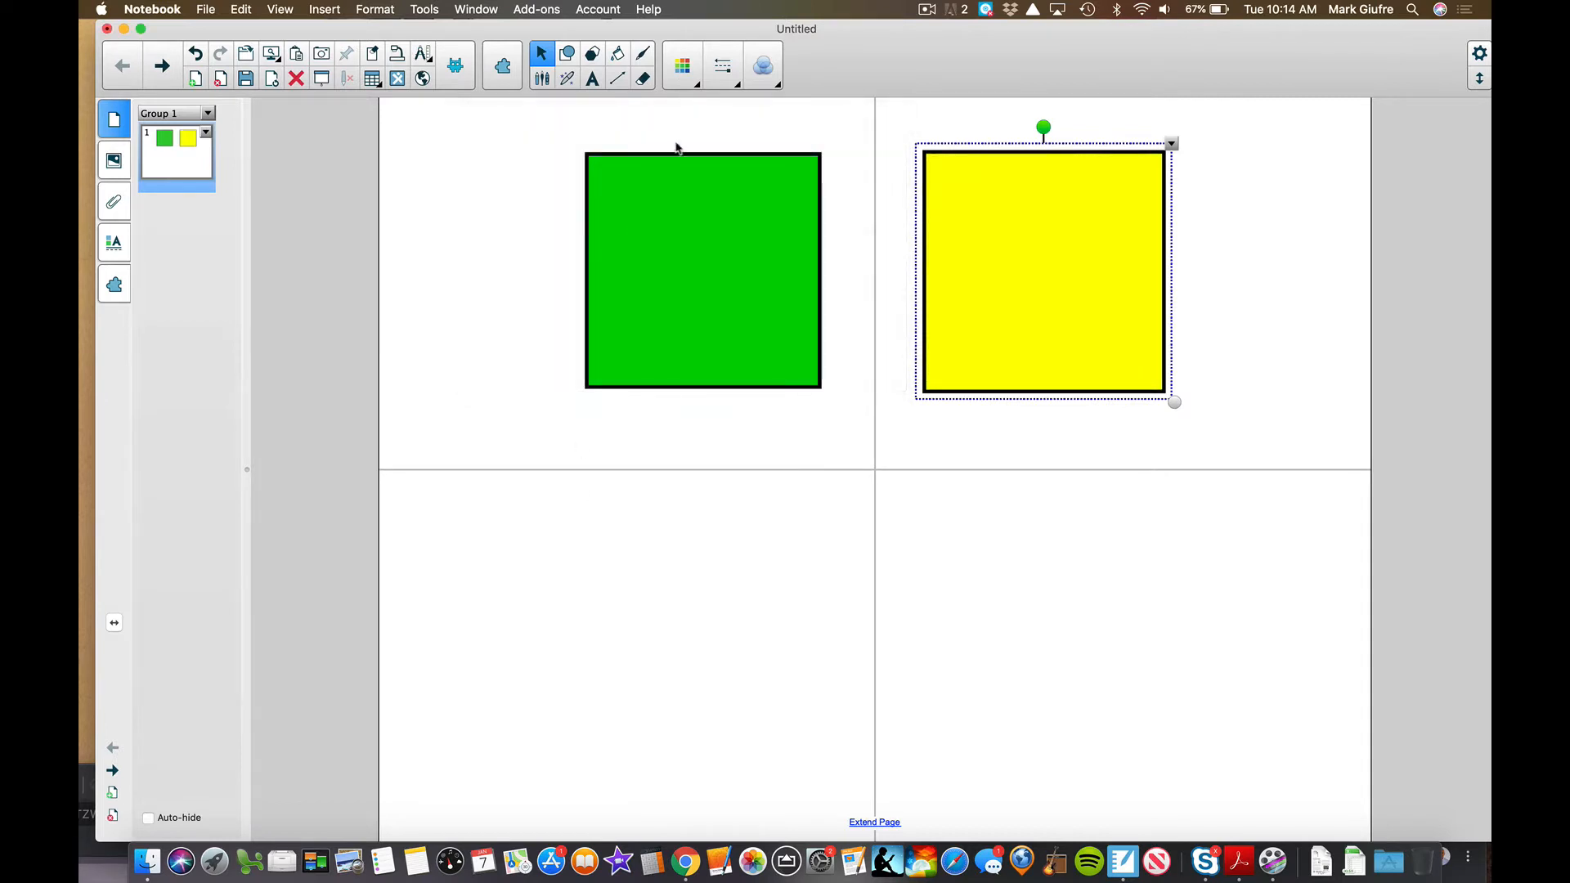
- Add the text label "Winter" at the upper edge of the green square
{"action": "left_click", "coordinate": [593, 79]}
{"action": "left_click", "coordinate": [639, 134]}
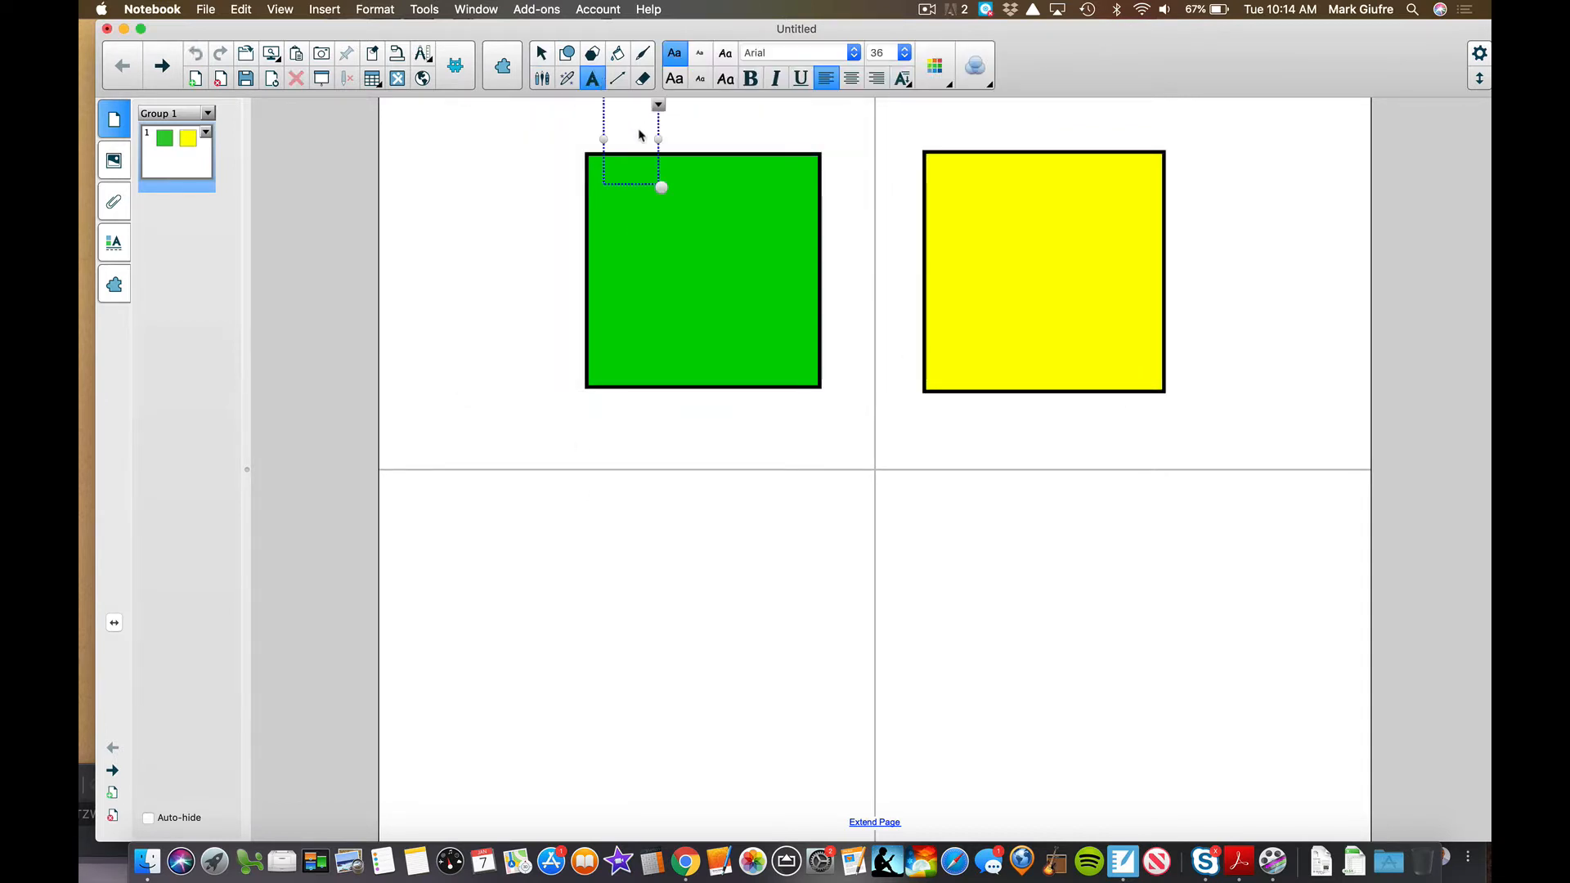
{"action": "type", "text": "Winter"}
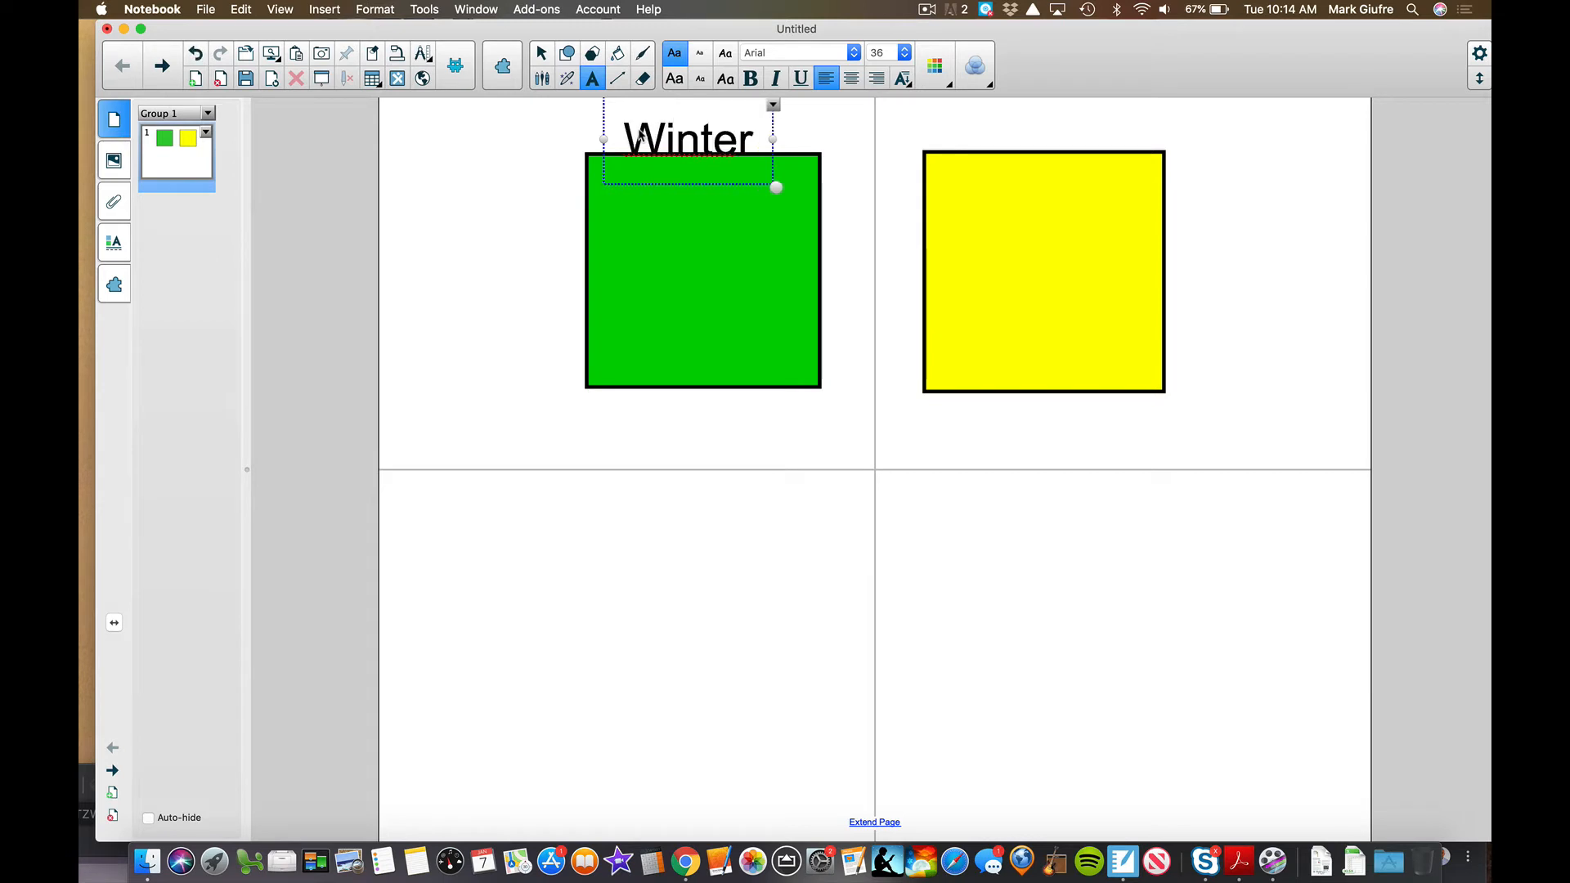
- Add the text label "Summer" at the upper edge of the yellow square
{"action": "left_click", "coordinate": [933, 123]}
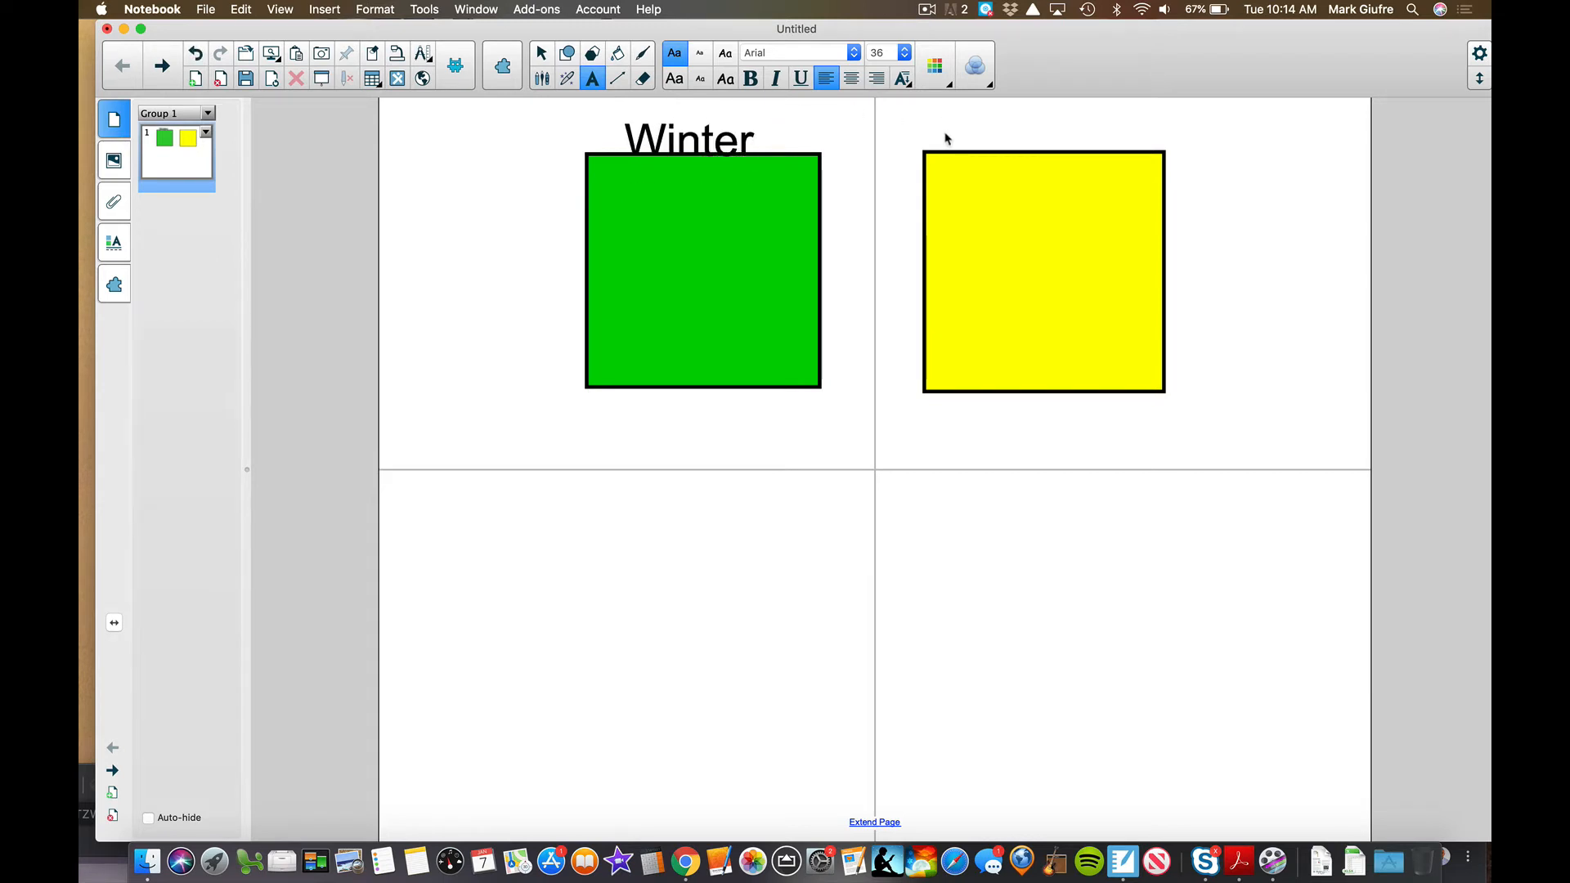
{"action": "left_click", "coordinate": [946, 139]}
{"action": "type", "text": "Summer"}
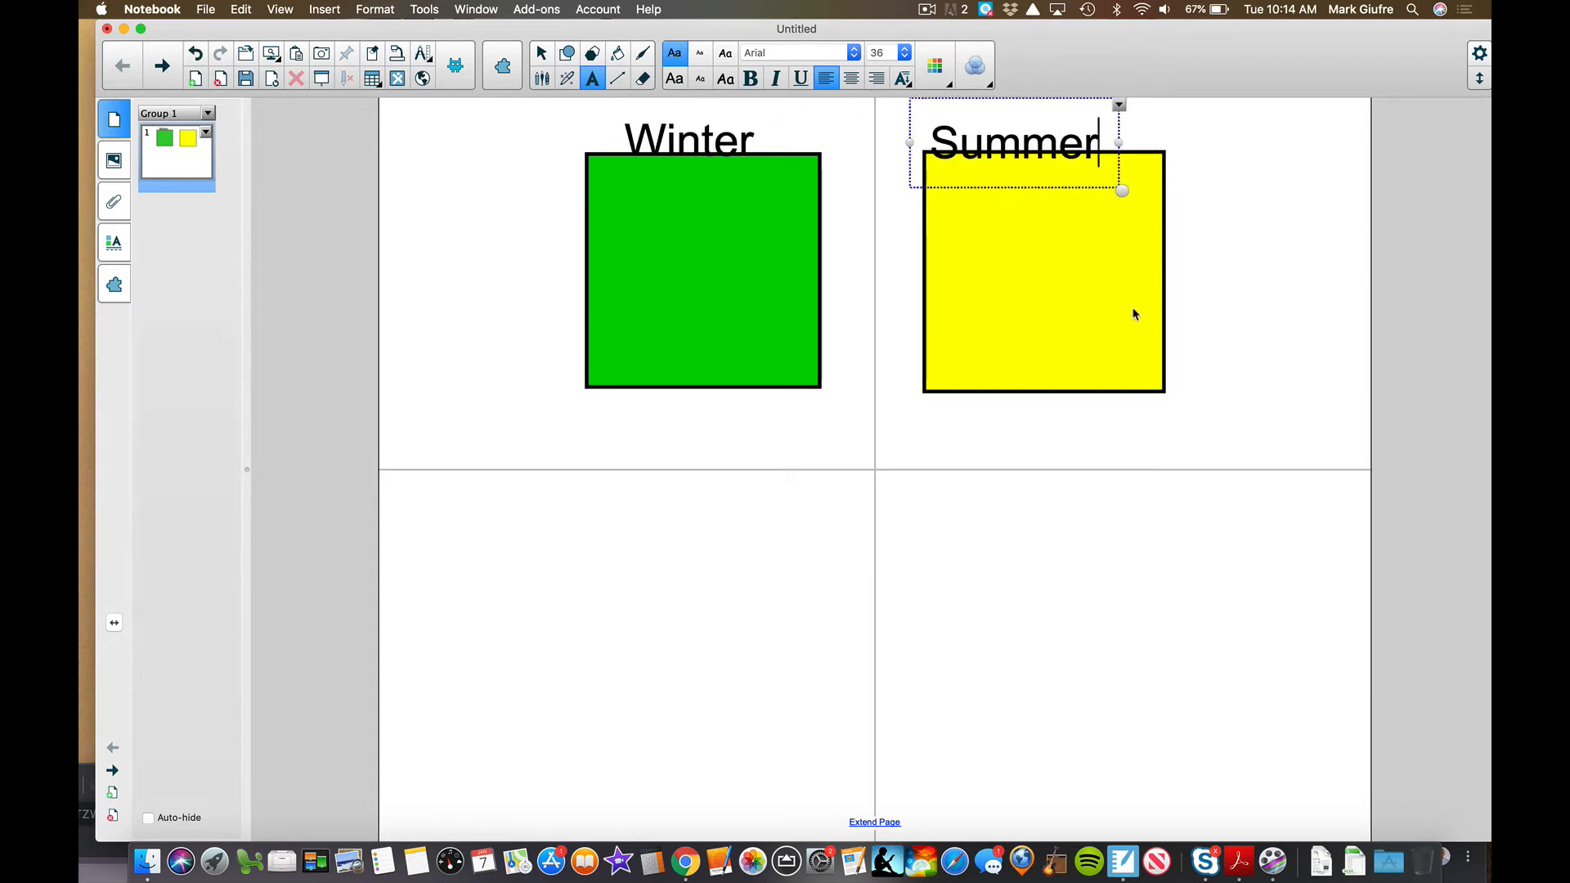
{"action": "left_click", "coordinate": [1122, 411]}
- Move the "Winter" and "Summer" labels so each sits centred just above its square
{"action": "left_click", "coordinate": [551, 61]}
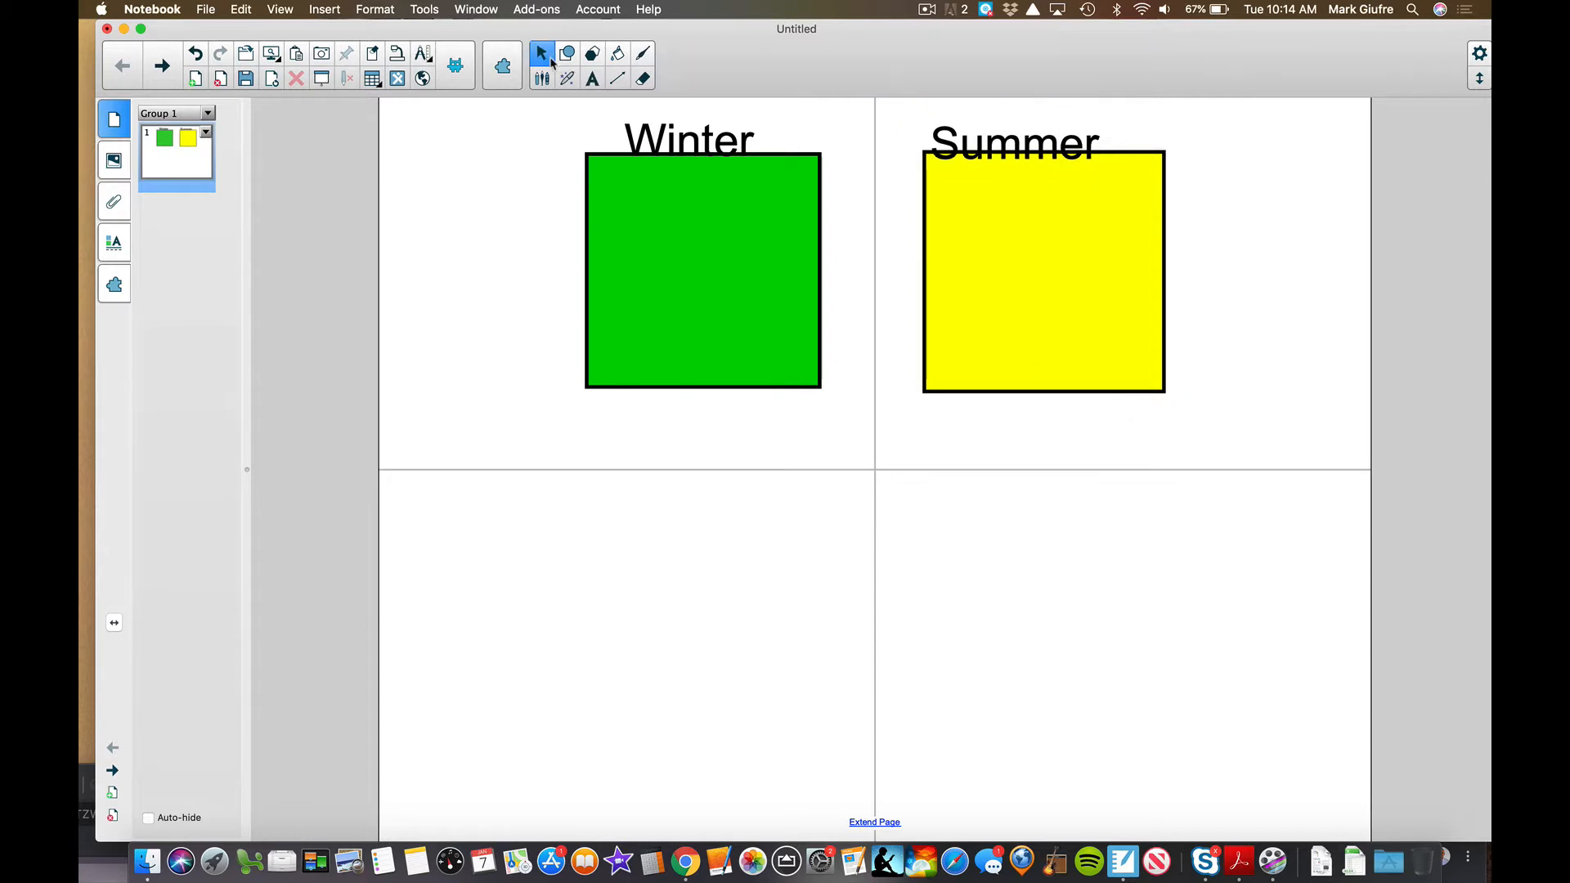
{"action": "left_click_drag", "start_coordinate": [651, 131], "coordinate": [665, 121]}
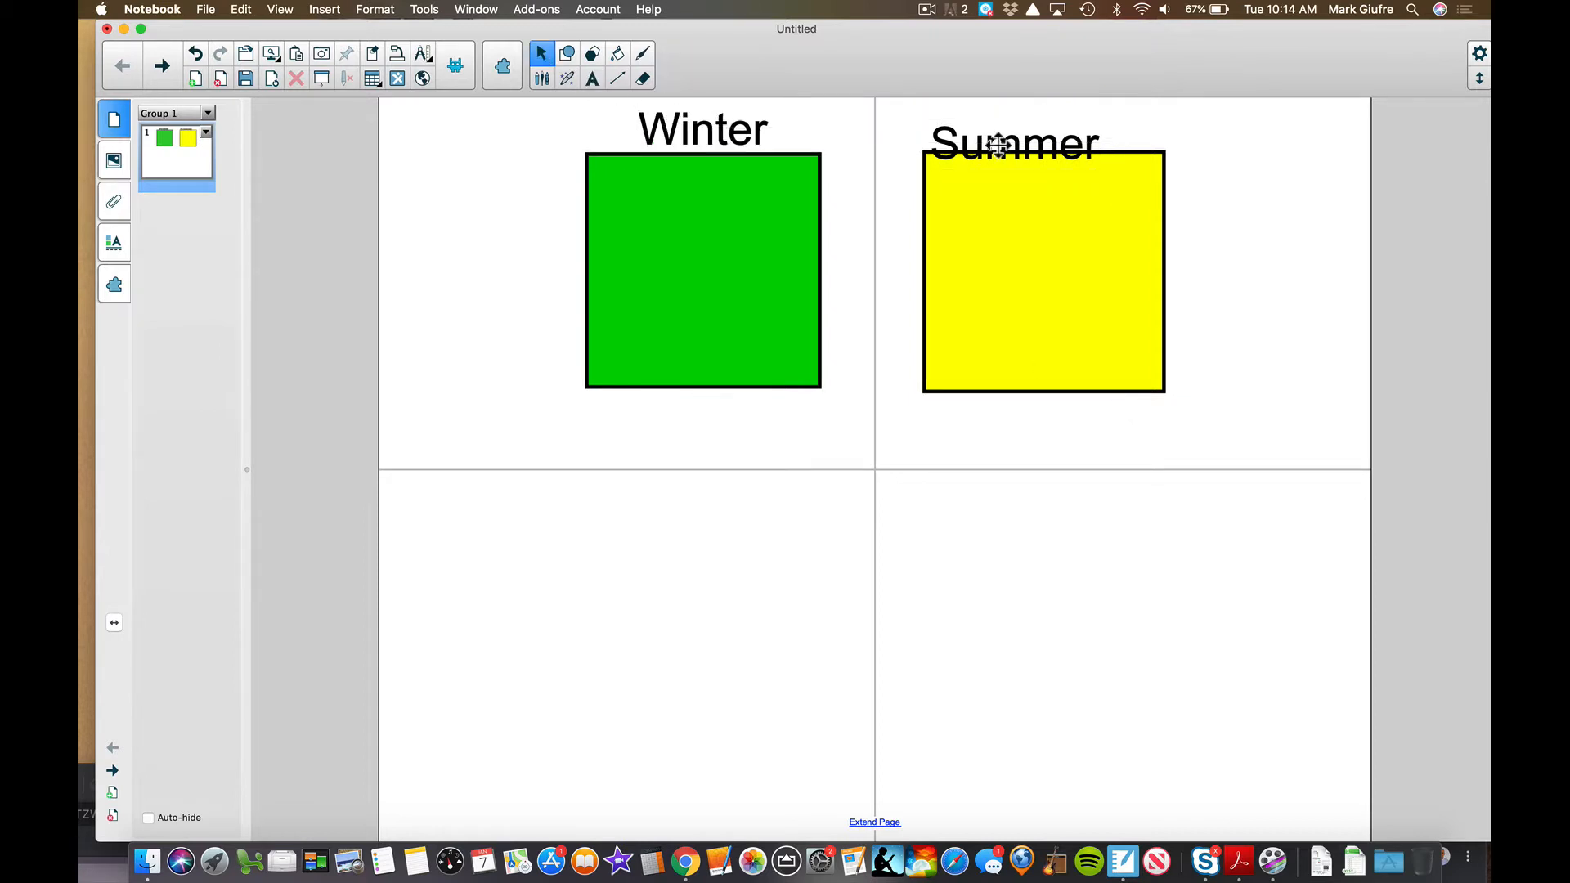
{"action": "left_click_drag", "start_coordinate": [1000, 144], "coordinate": [1026, 121]}
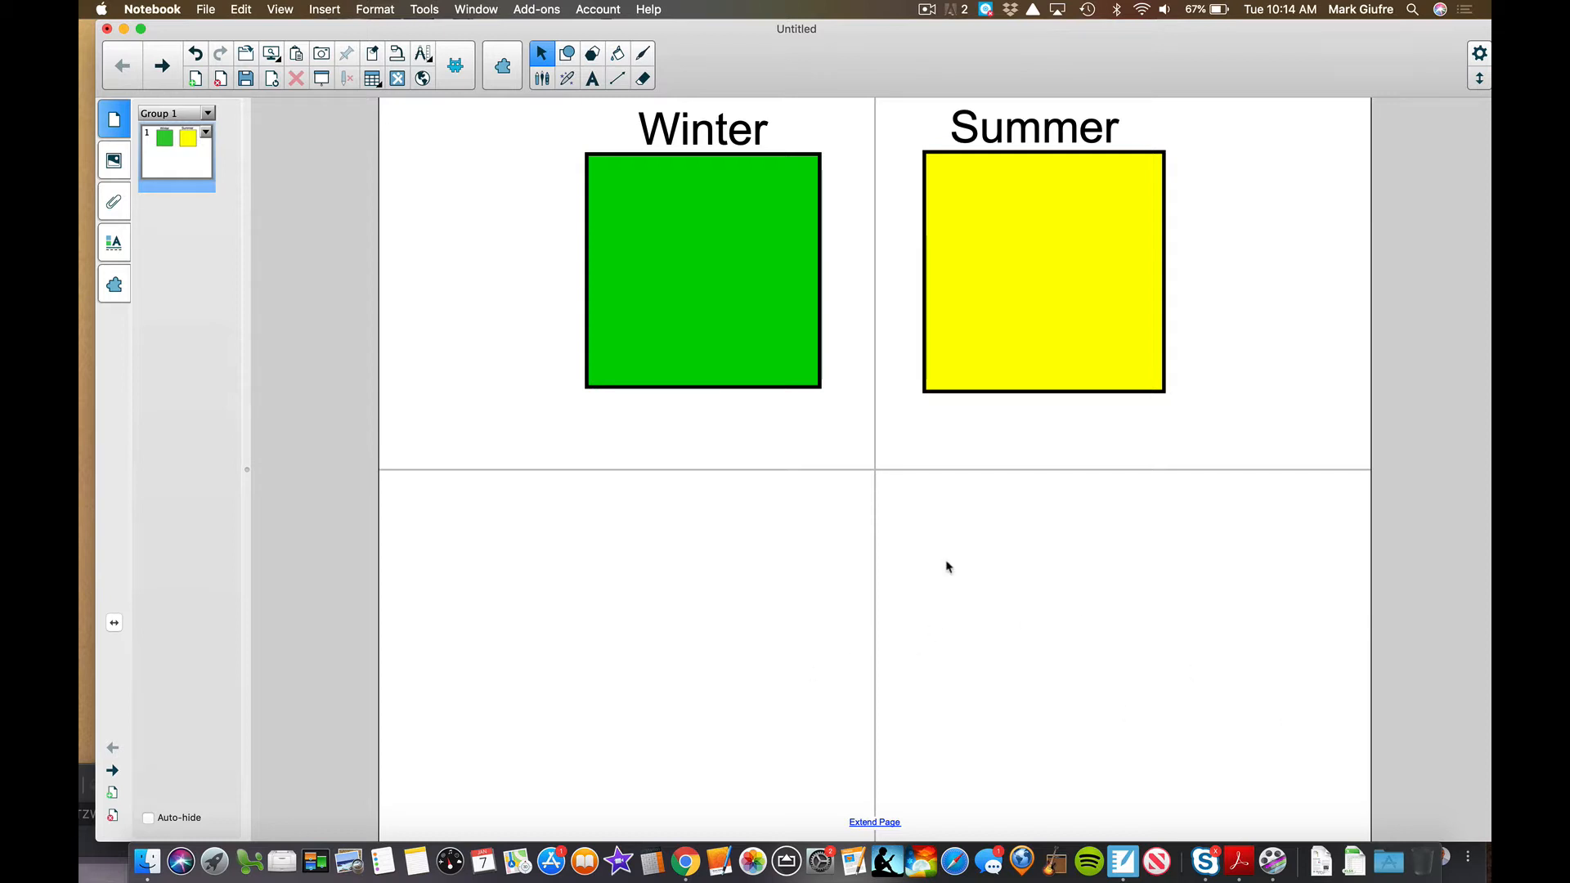
- Search the gallery for "shirt", add the yellow Shirt picture to the page, shrink it and place it below the yellow square
{"action": "left_click", "coordinate": [113, 162]}
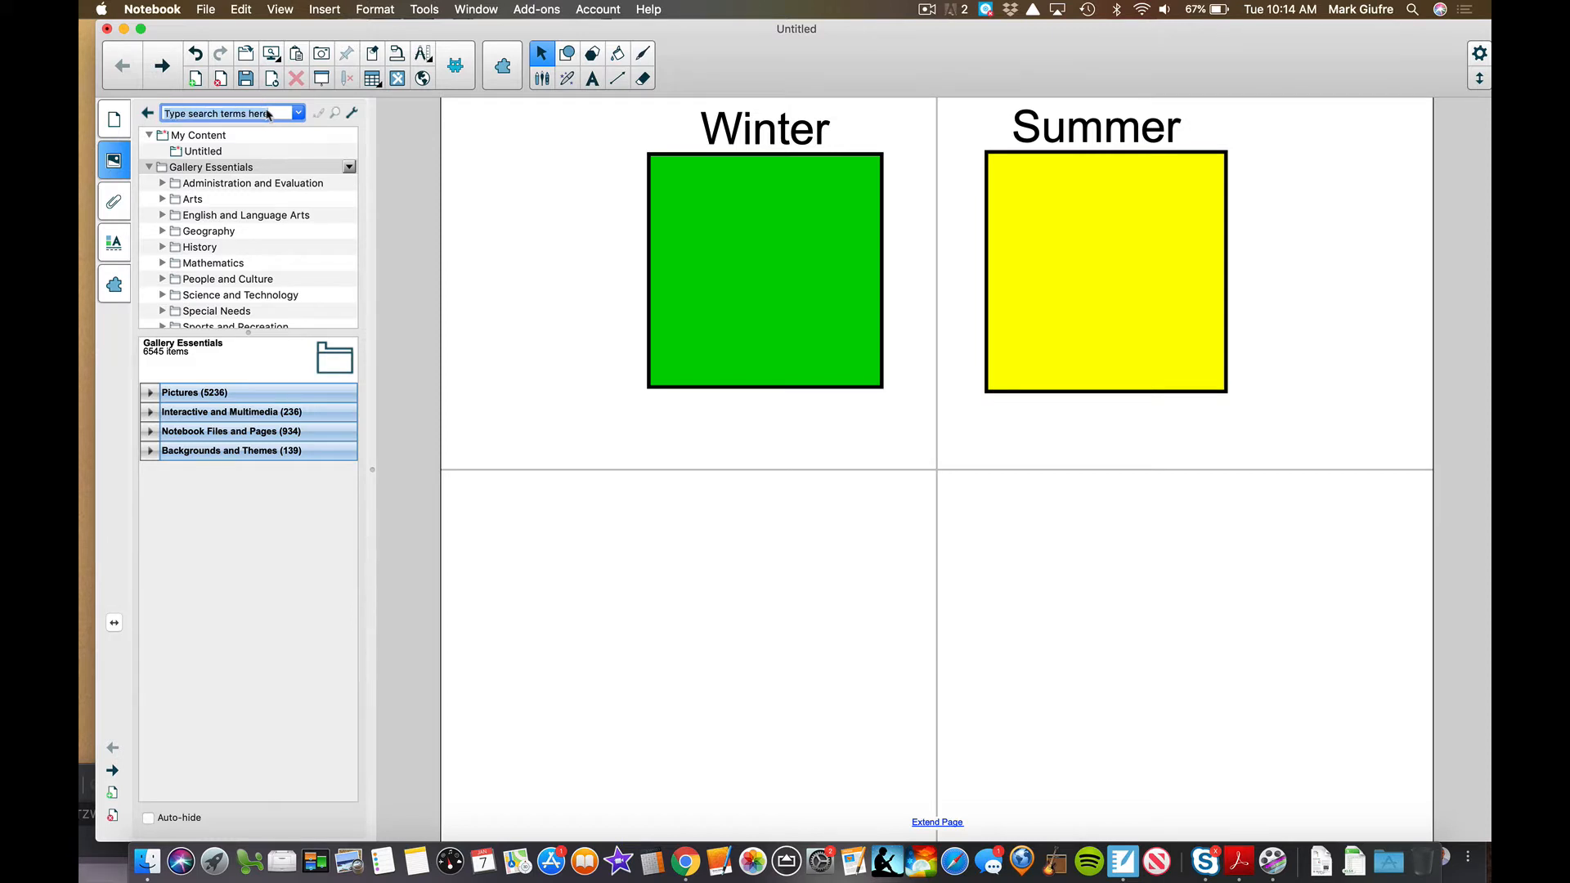
{"action": "type", "text": "shirt"}
{"action": "key", "text": "Return"}
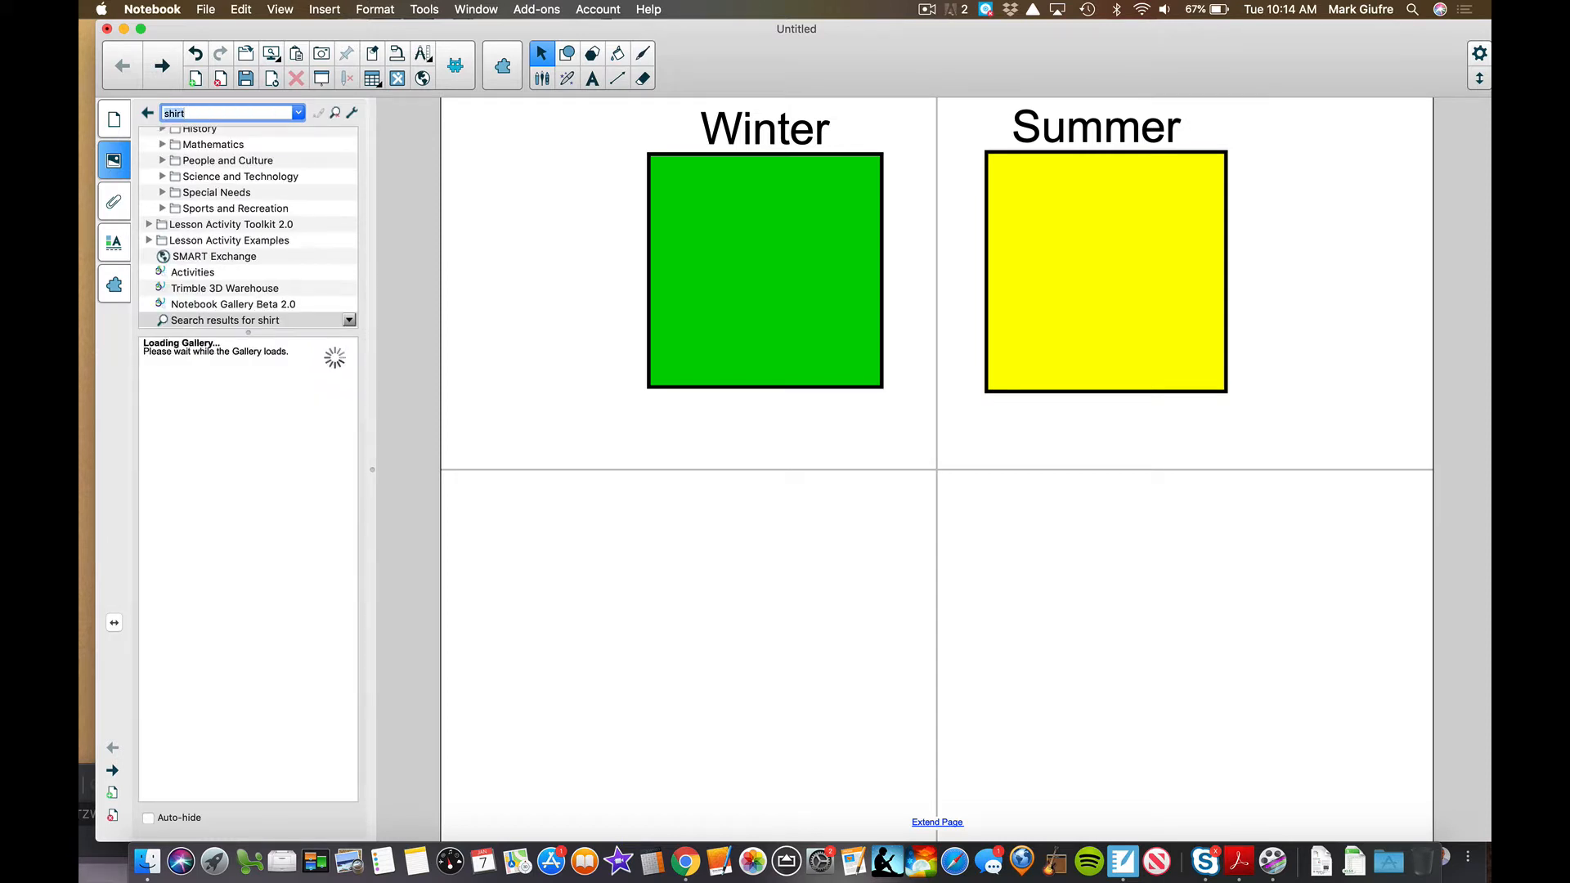
{"action": "left_click", "coordinate": [227, 444]}
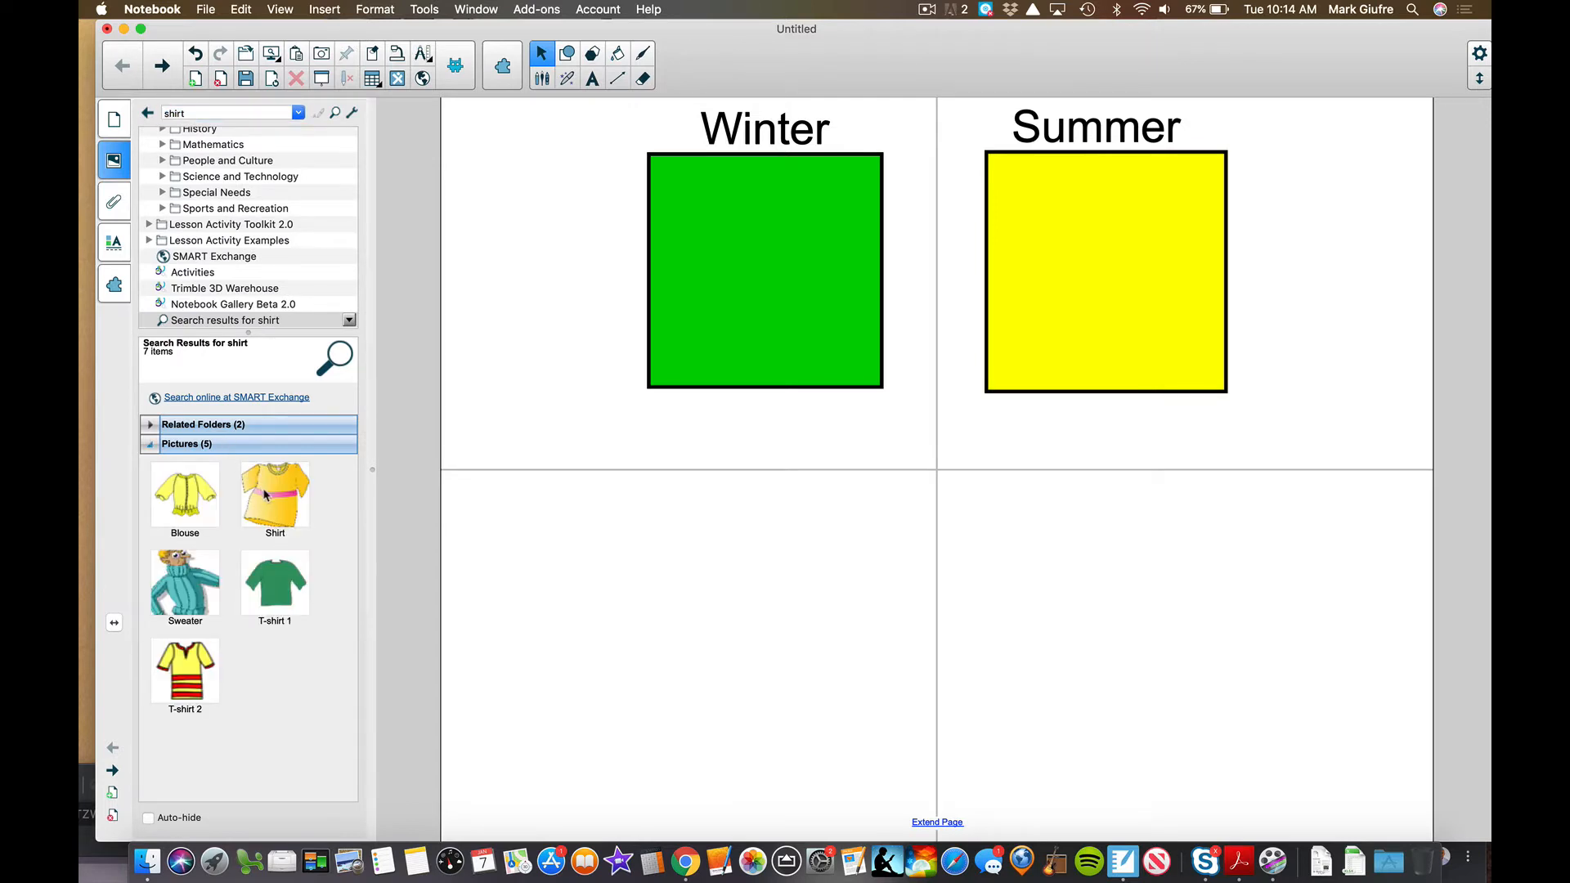
{"action": "left_click_drag", "start_coordinate": [265, 495], "coordinate": [768, 586]}
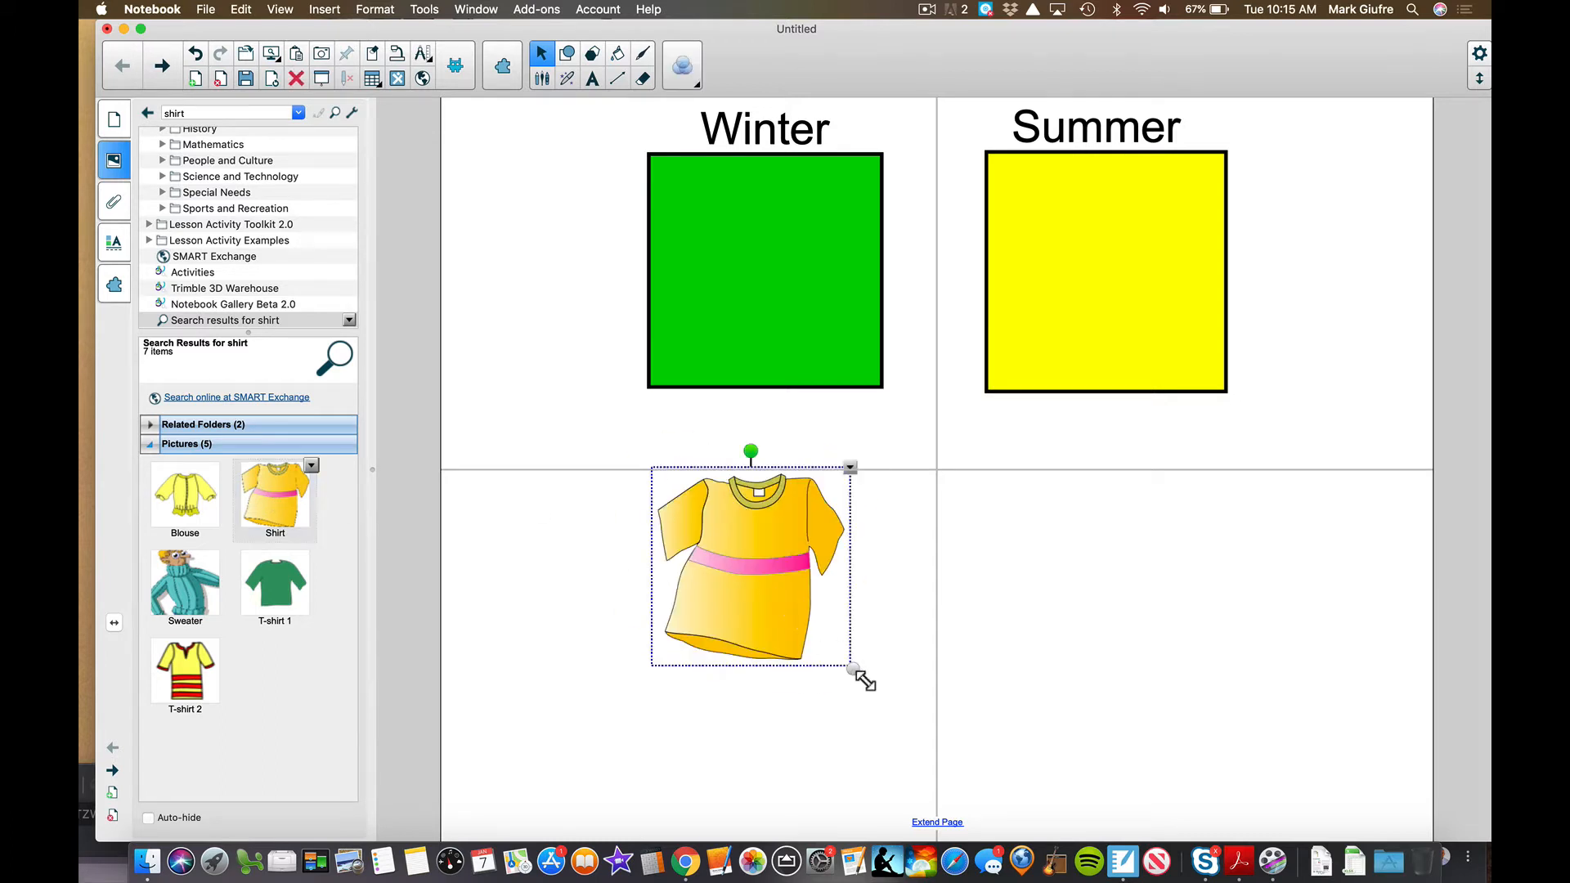
{"action": "left_click_drag", "start_coordinate": [853, 669], "coordinate": [1145, 643]}
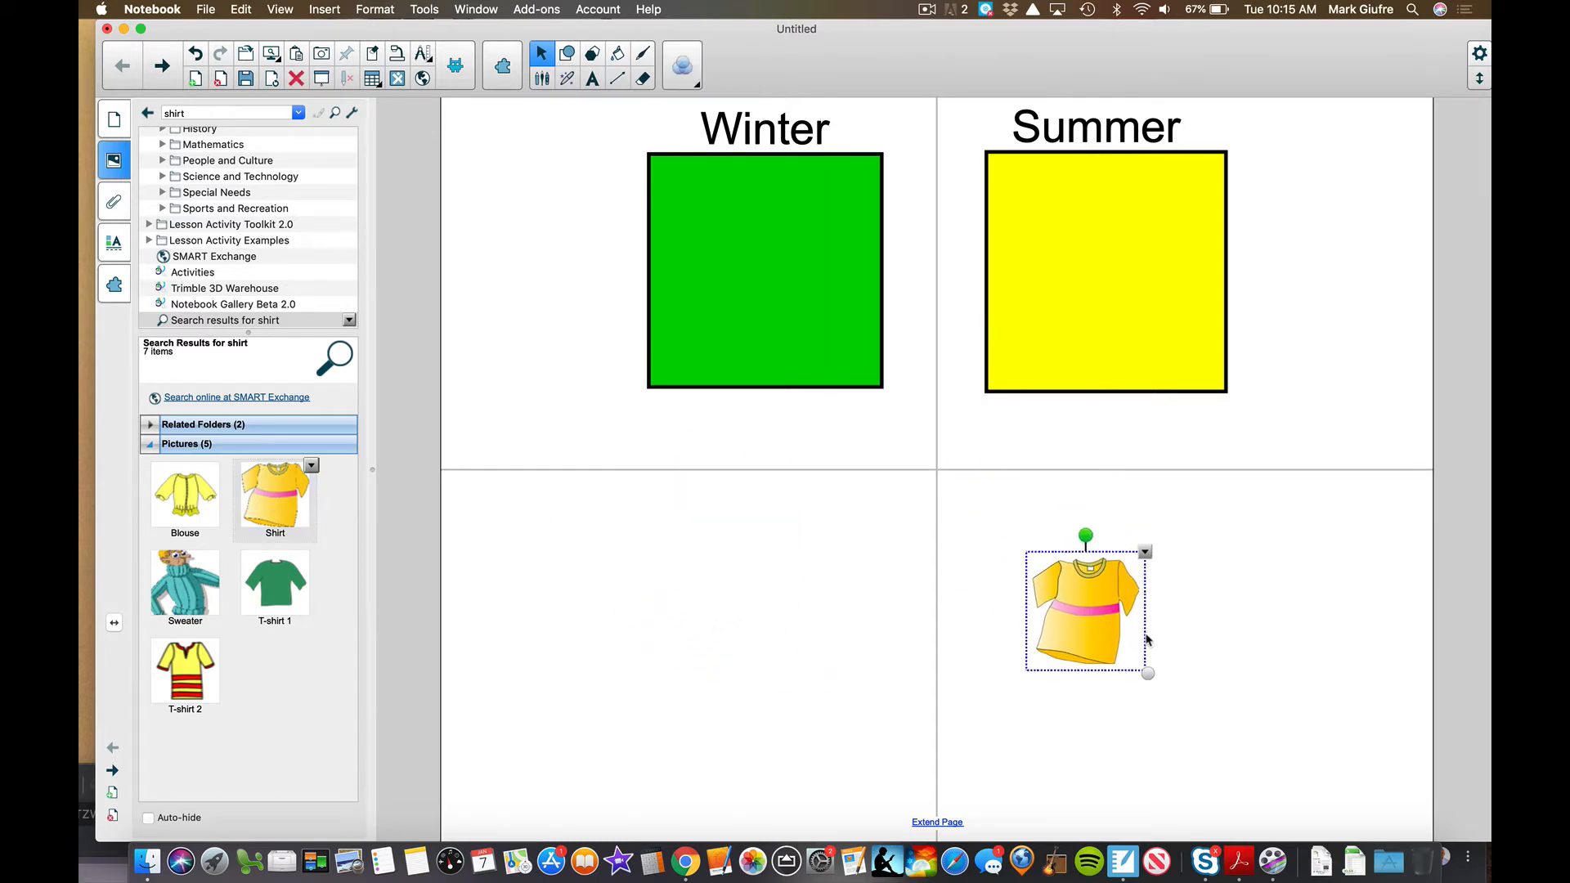
- Search the gallery for "scarf" and place the red Scarf picture below the green square
{"action": "left_click", "coordinate": [205, 108]}
{"action": "type", "text": "scared"}
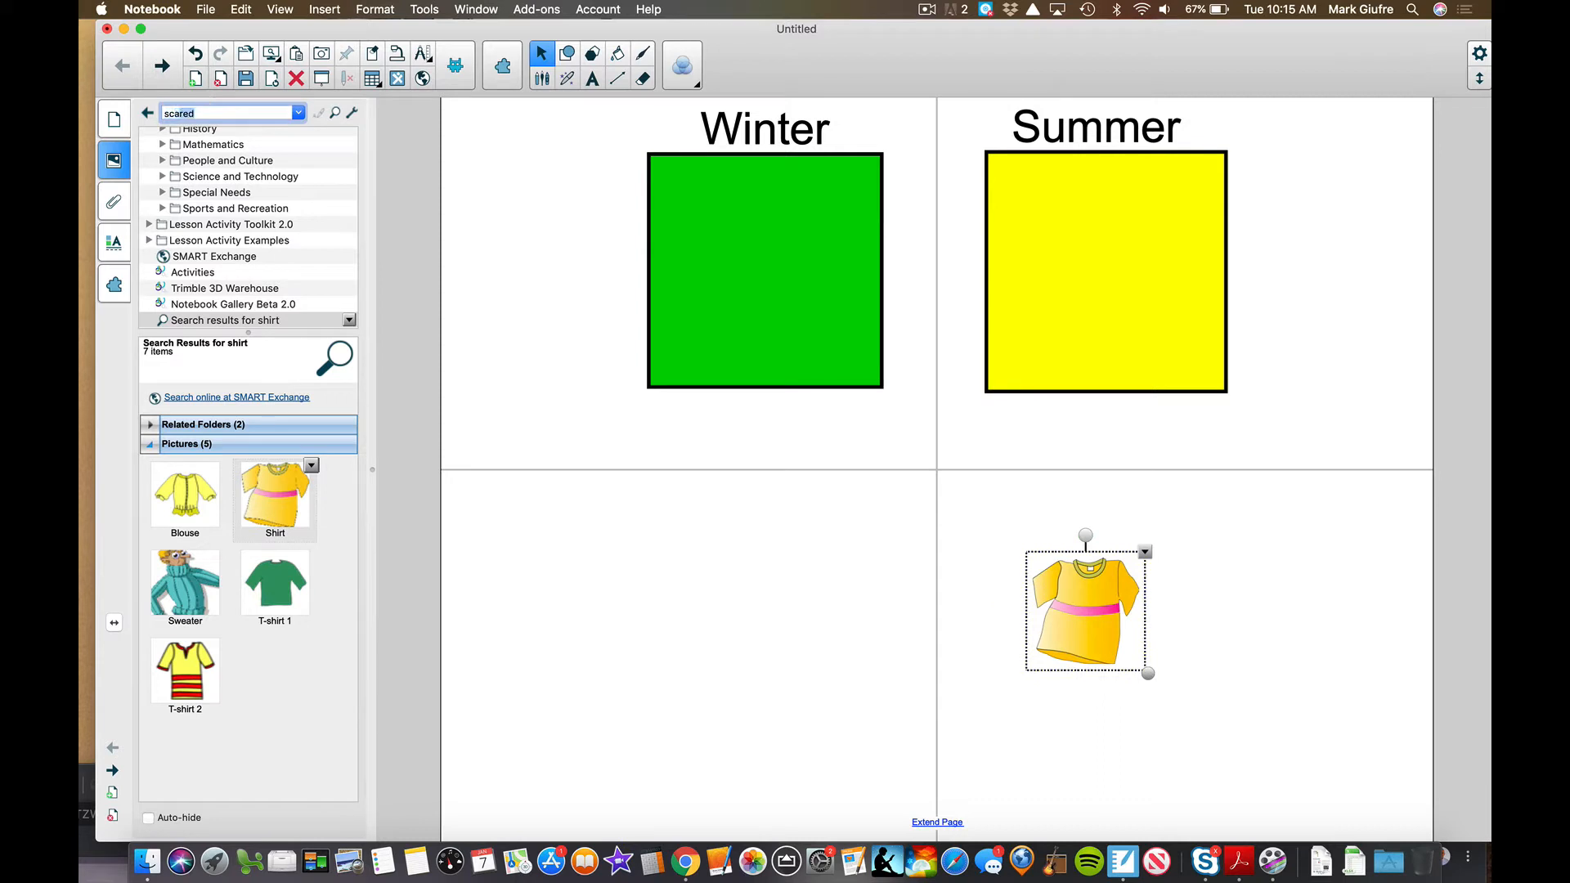
{"action": "key", "text": "Return"}
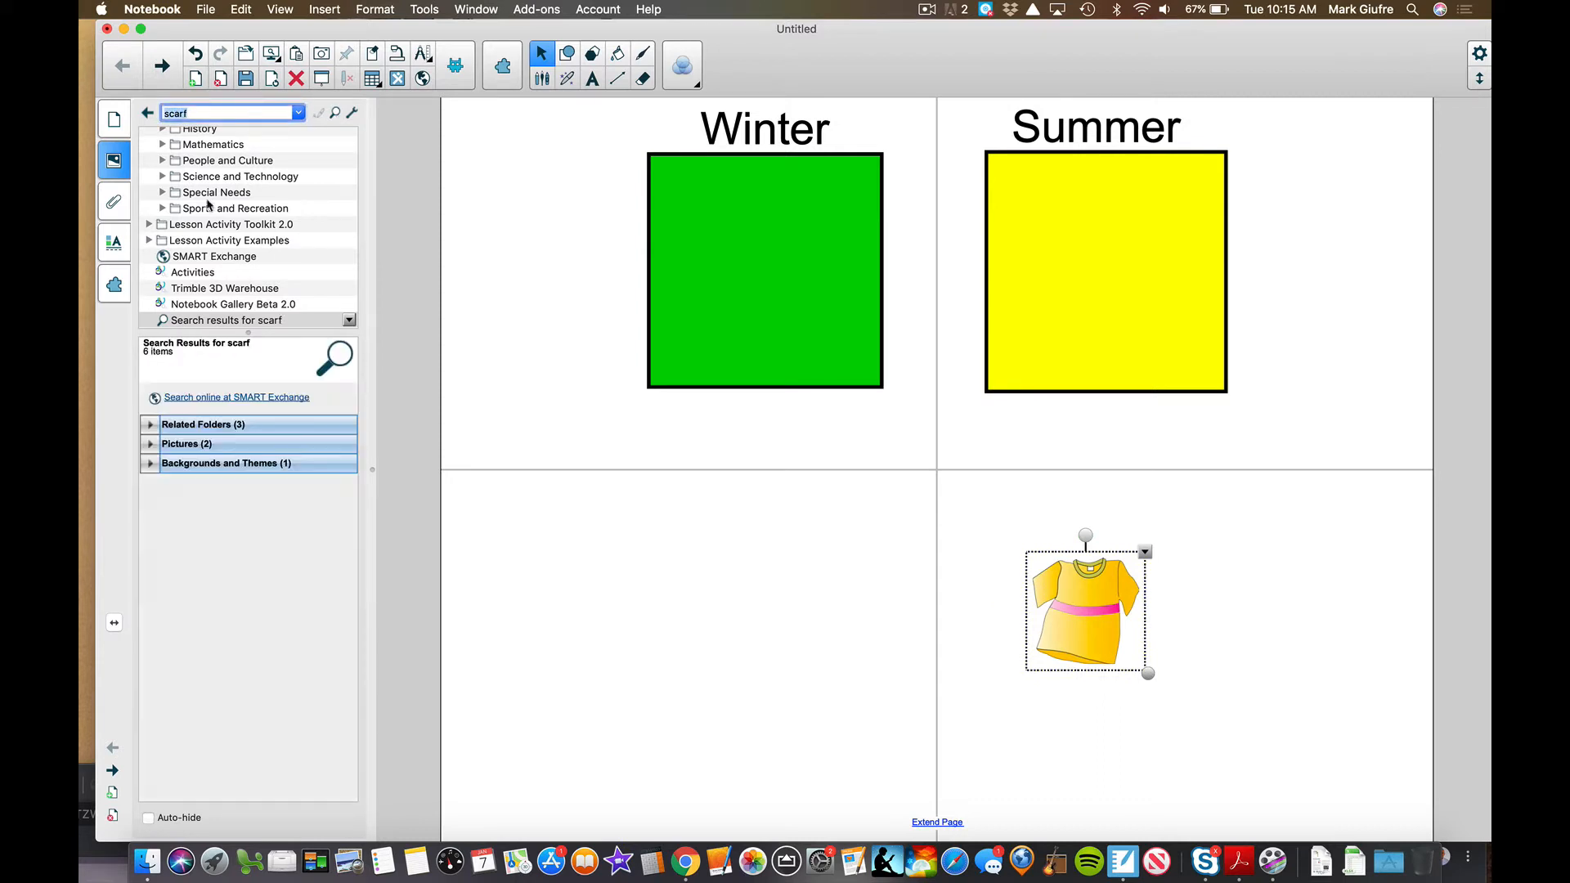
{"action": "left_click", "coordinate": [190, 444]}
{"action": "left_click_drag", "start_coordinate": [277, 499], "coordinate": [793, 662]}
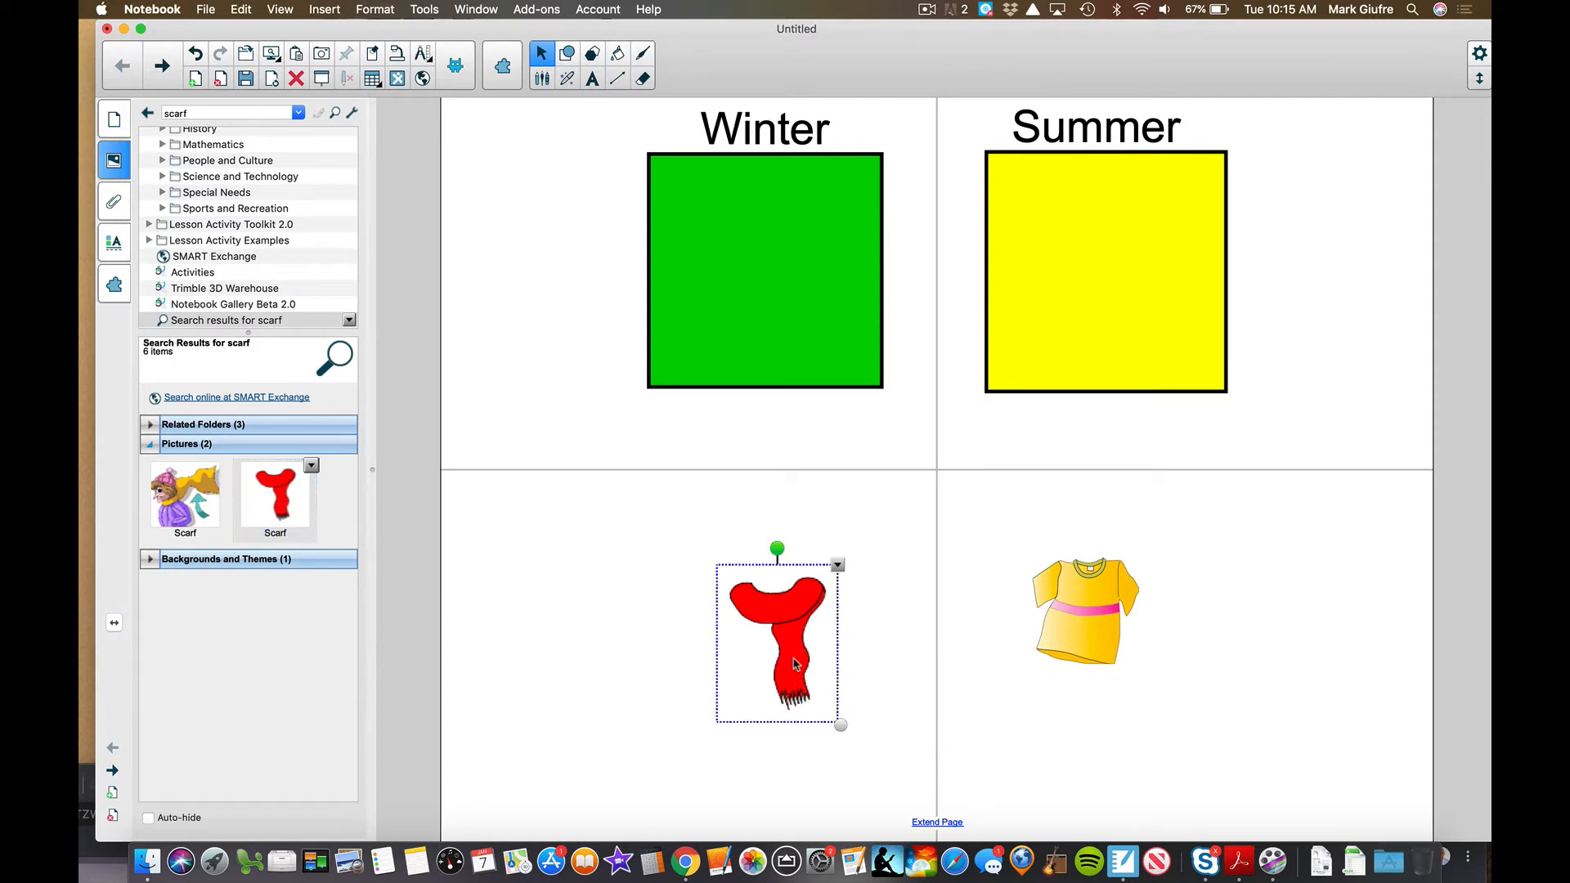
{"action": "mouse_move", "coordinate": [1396, 30]}
{"action": "left_mouse_down"}
{"action": "mouse_move", "coordinate": [1365, 31]}
{"action": "mouse_move", "coordinate": [1438, 32]}
{"action": "mouse_move", "coordinate": [1400, 32]}
{"action": "left_mouse_up"}
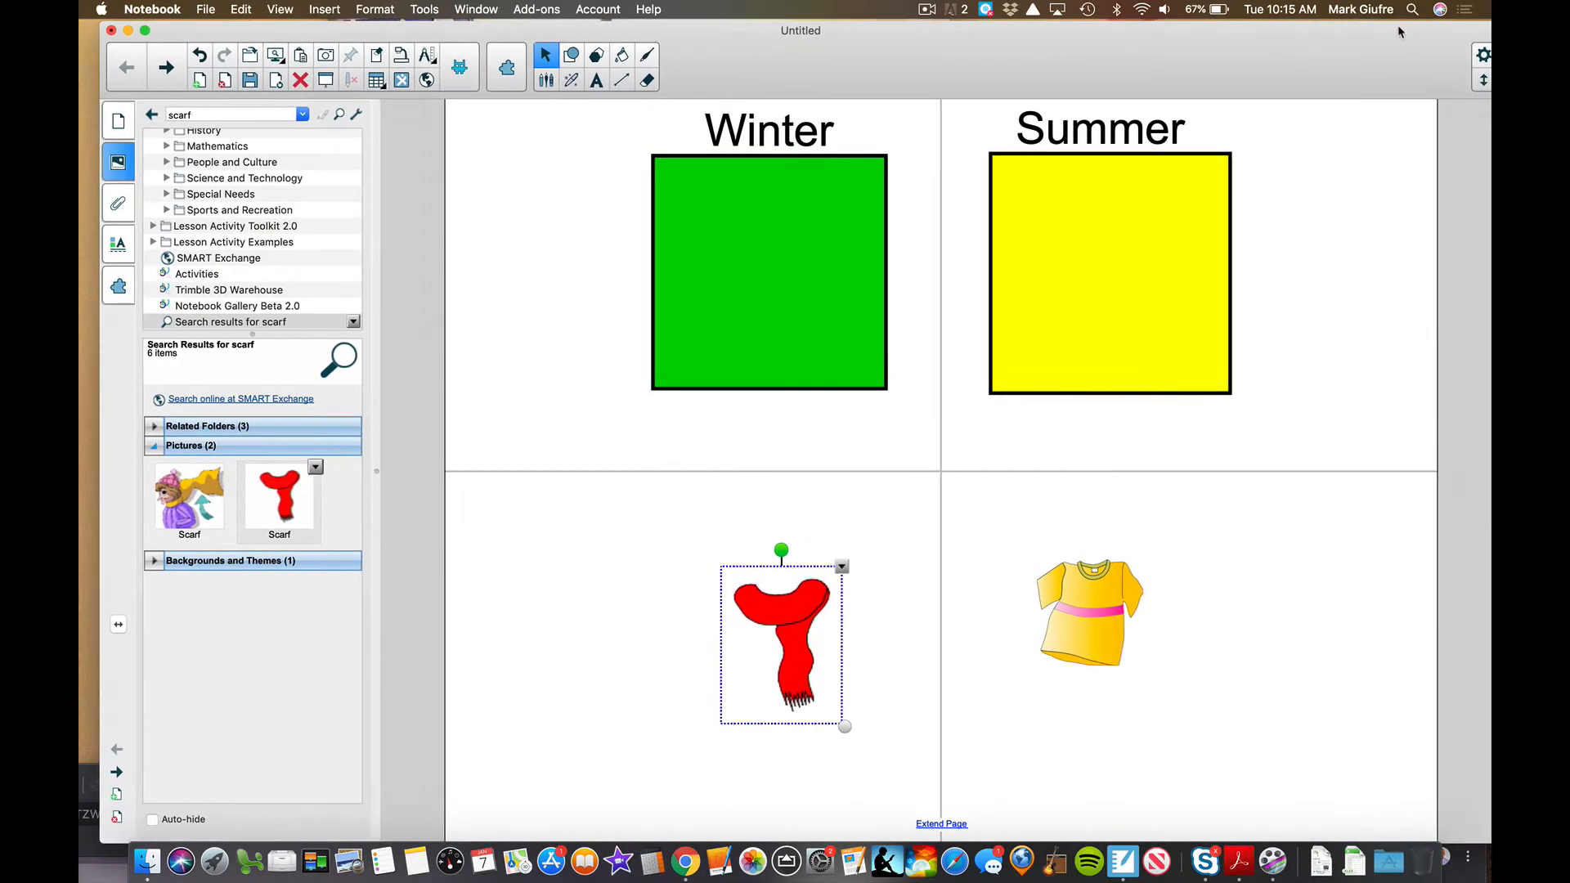
- Use Image Web Search to find pictures of "mittens" and place the blue pair below and left of the scarf
{"action": "left_click", "coordinate": [114, 290]}
{"action": "left_click", "coordinate": [113, 292]}
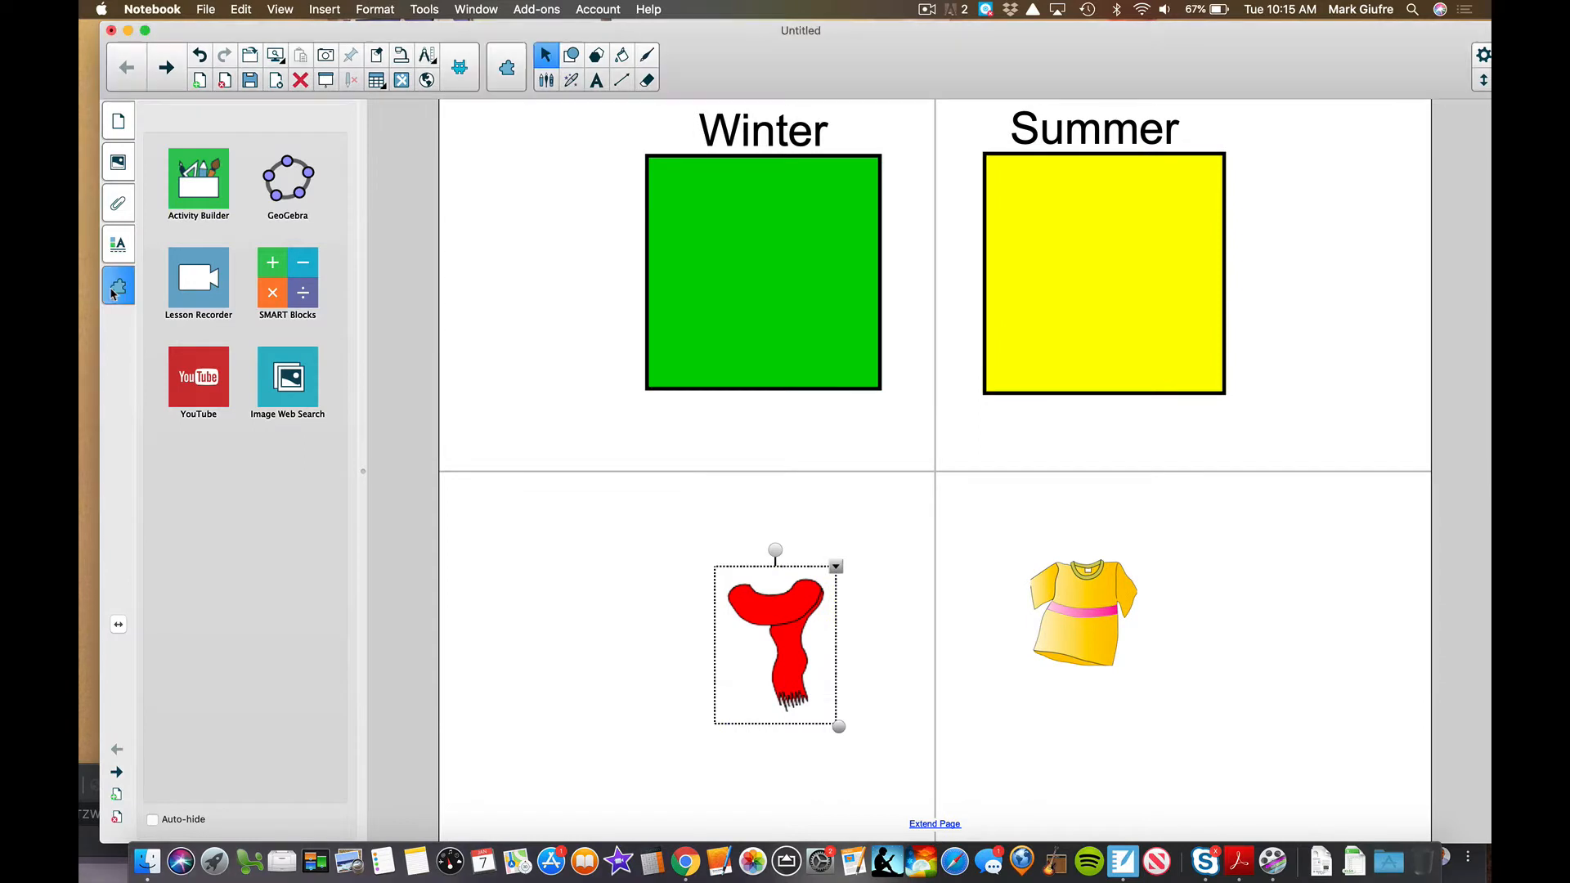
{"action": "left_click", "coordinate": [305, 381]}
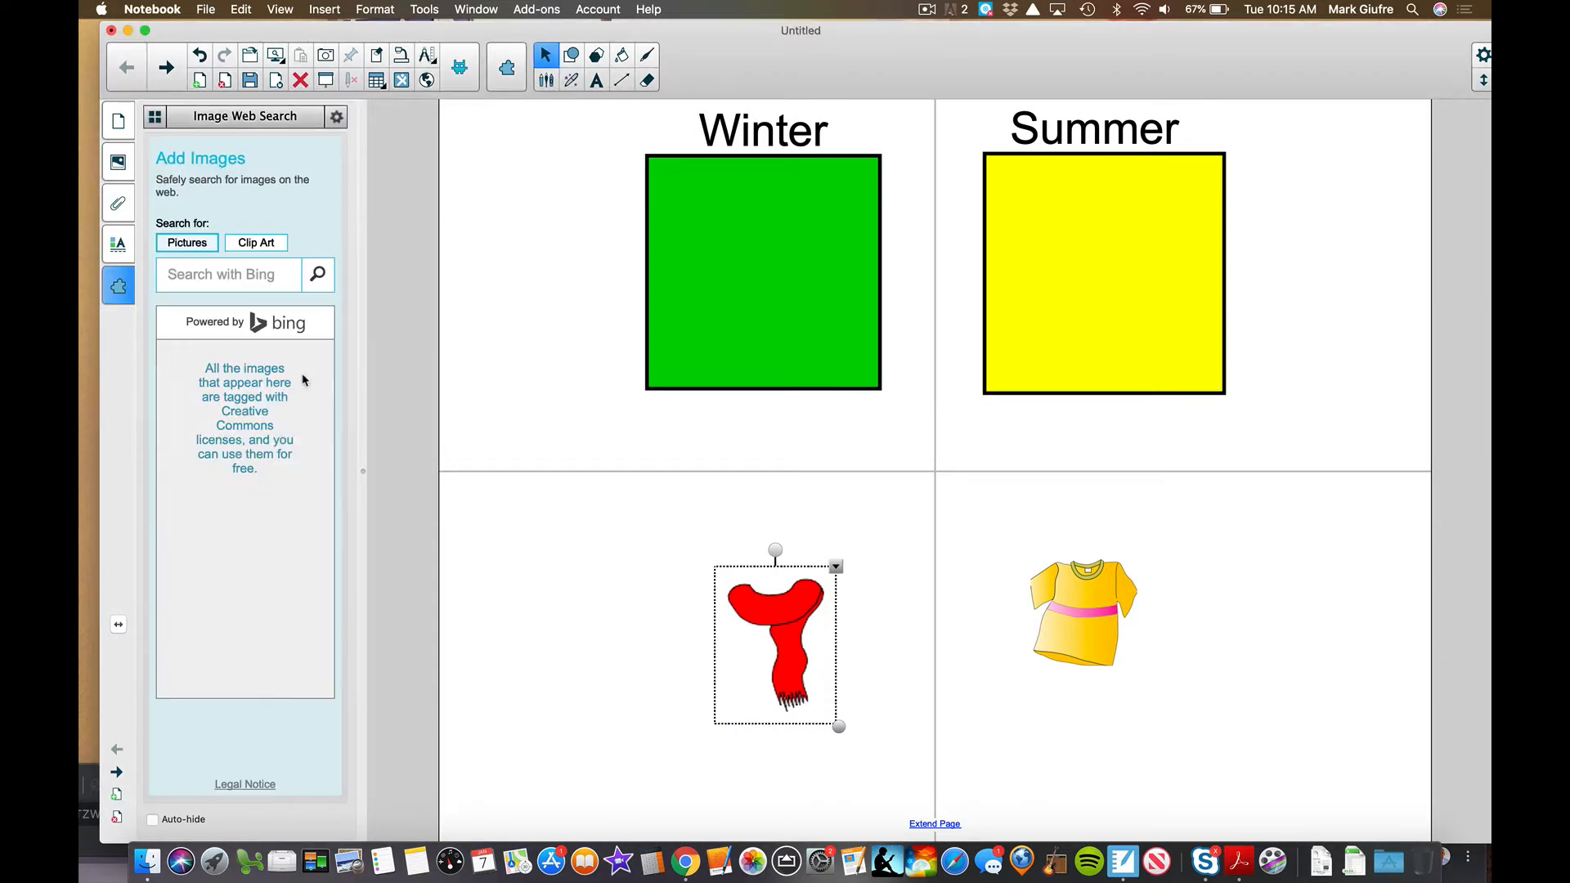
{"action": "left_click", "coordinate": [201, 270]}
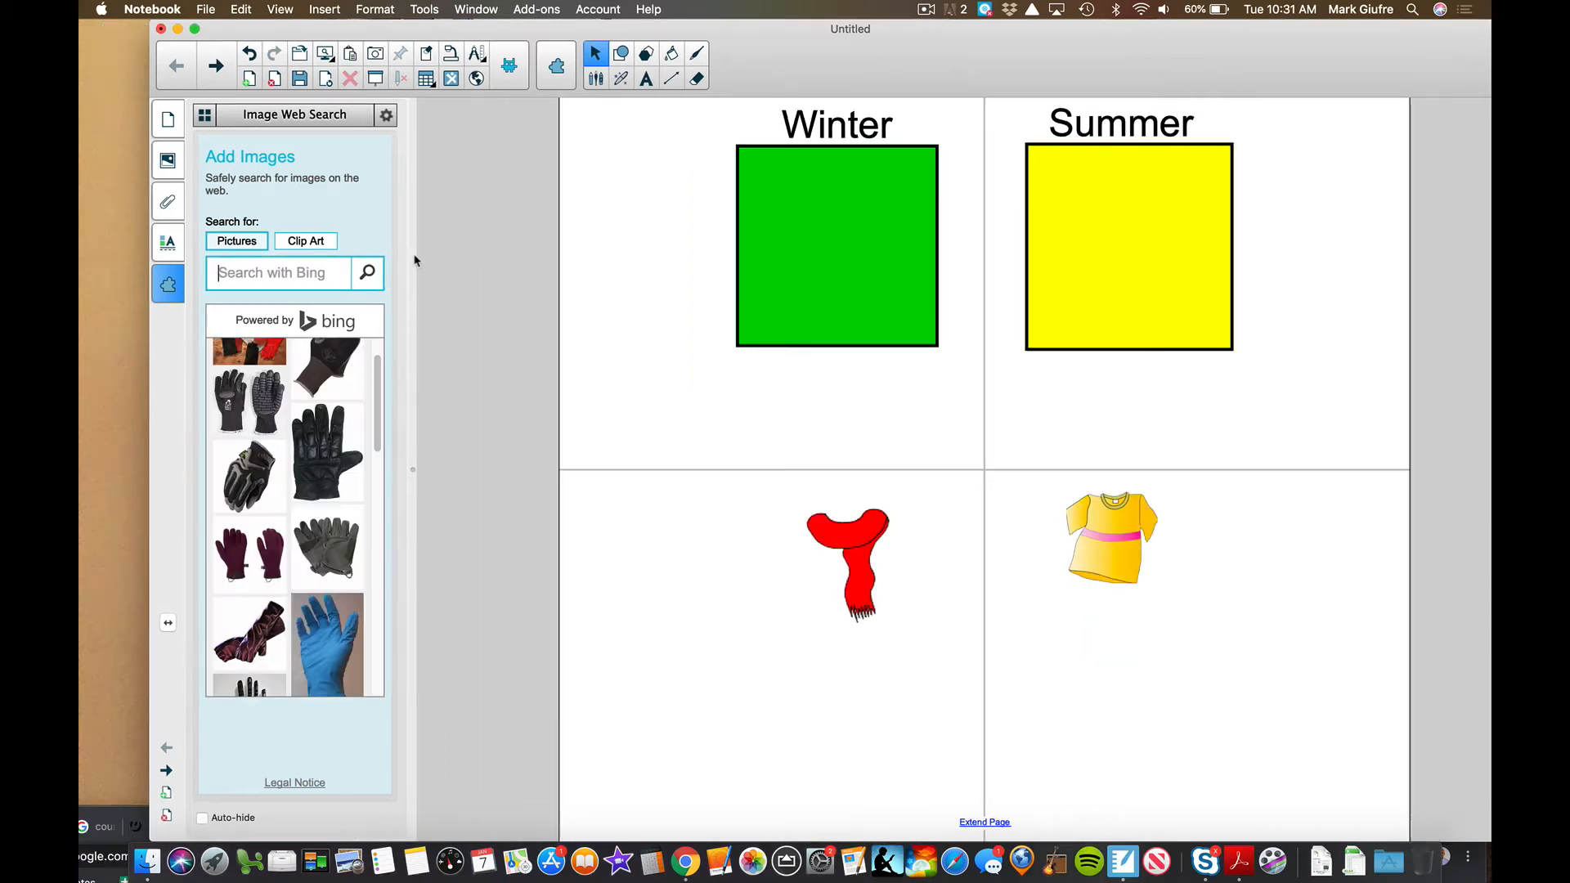
{"action": "type", "text": "mittens"}
{"action": "key", "text": "Return"}
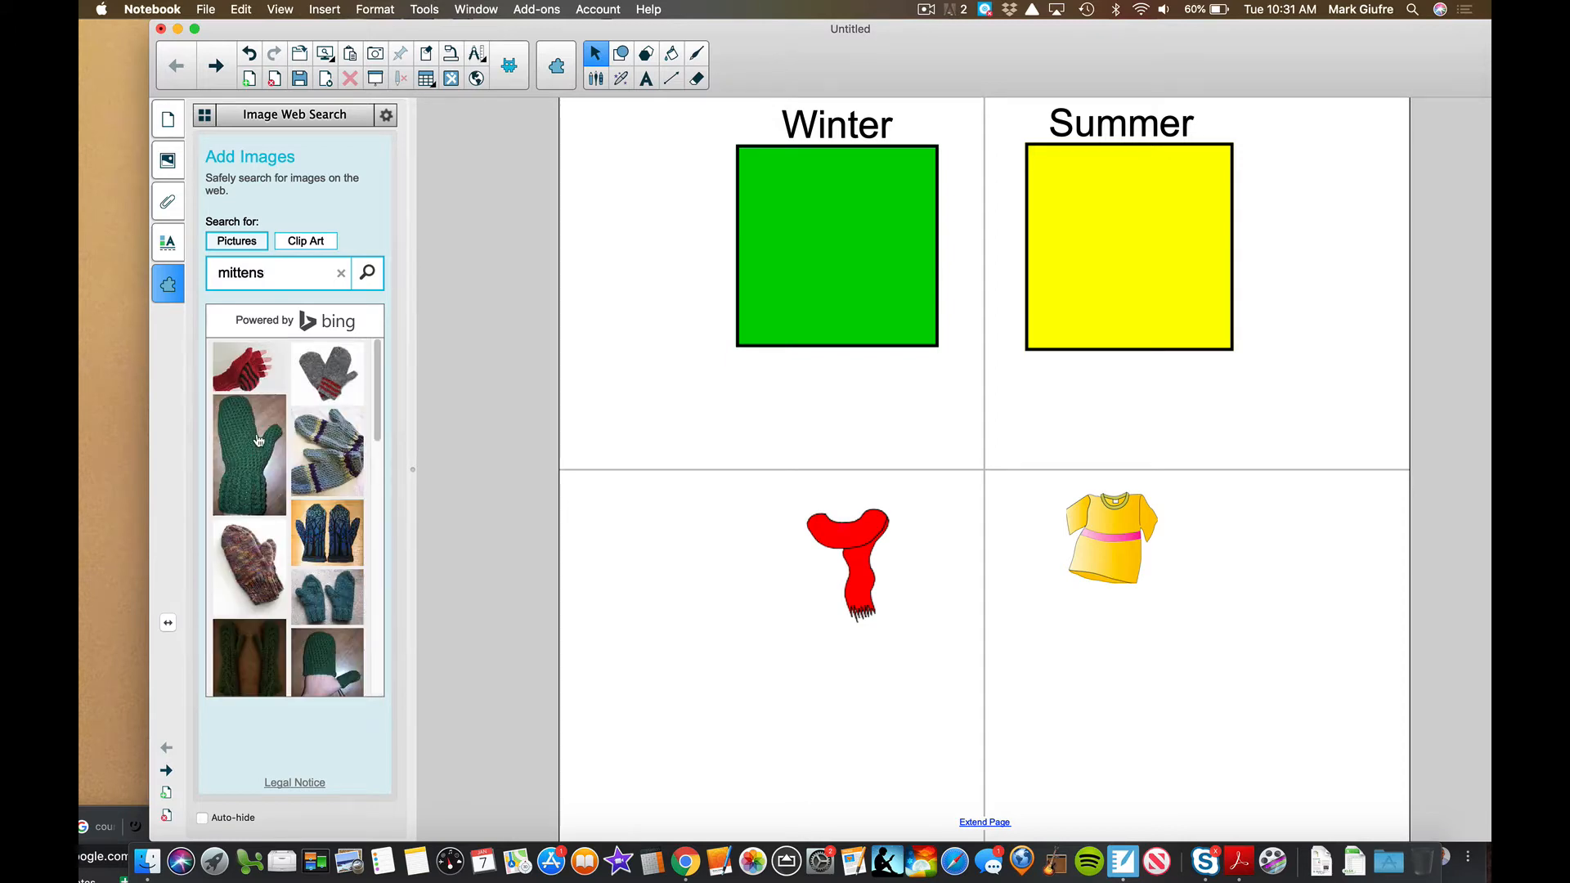
{"action": "left_click_drag", "start_coordinate": [315, 539], "coordinate": [761, 676]}
{"action": "left_click", "coordinate": [1032, 715]}
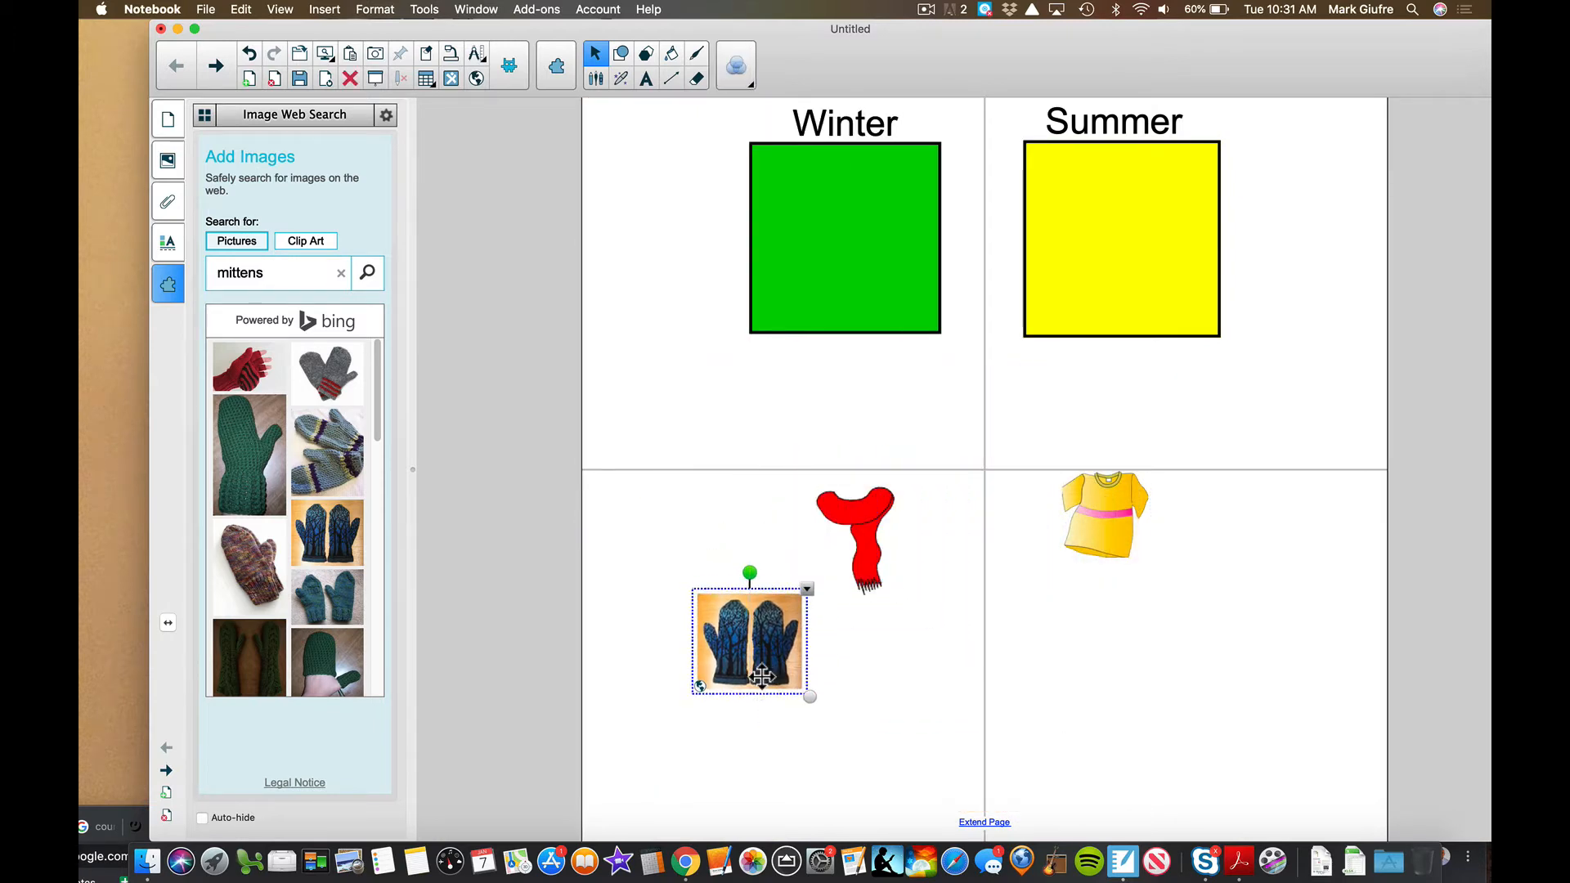
- Search the web images for "shorts" and limit the results to clip art
{"action": "double_click", "coordinate": [297, 277]}
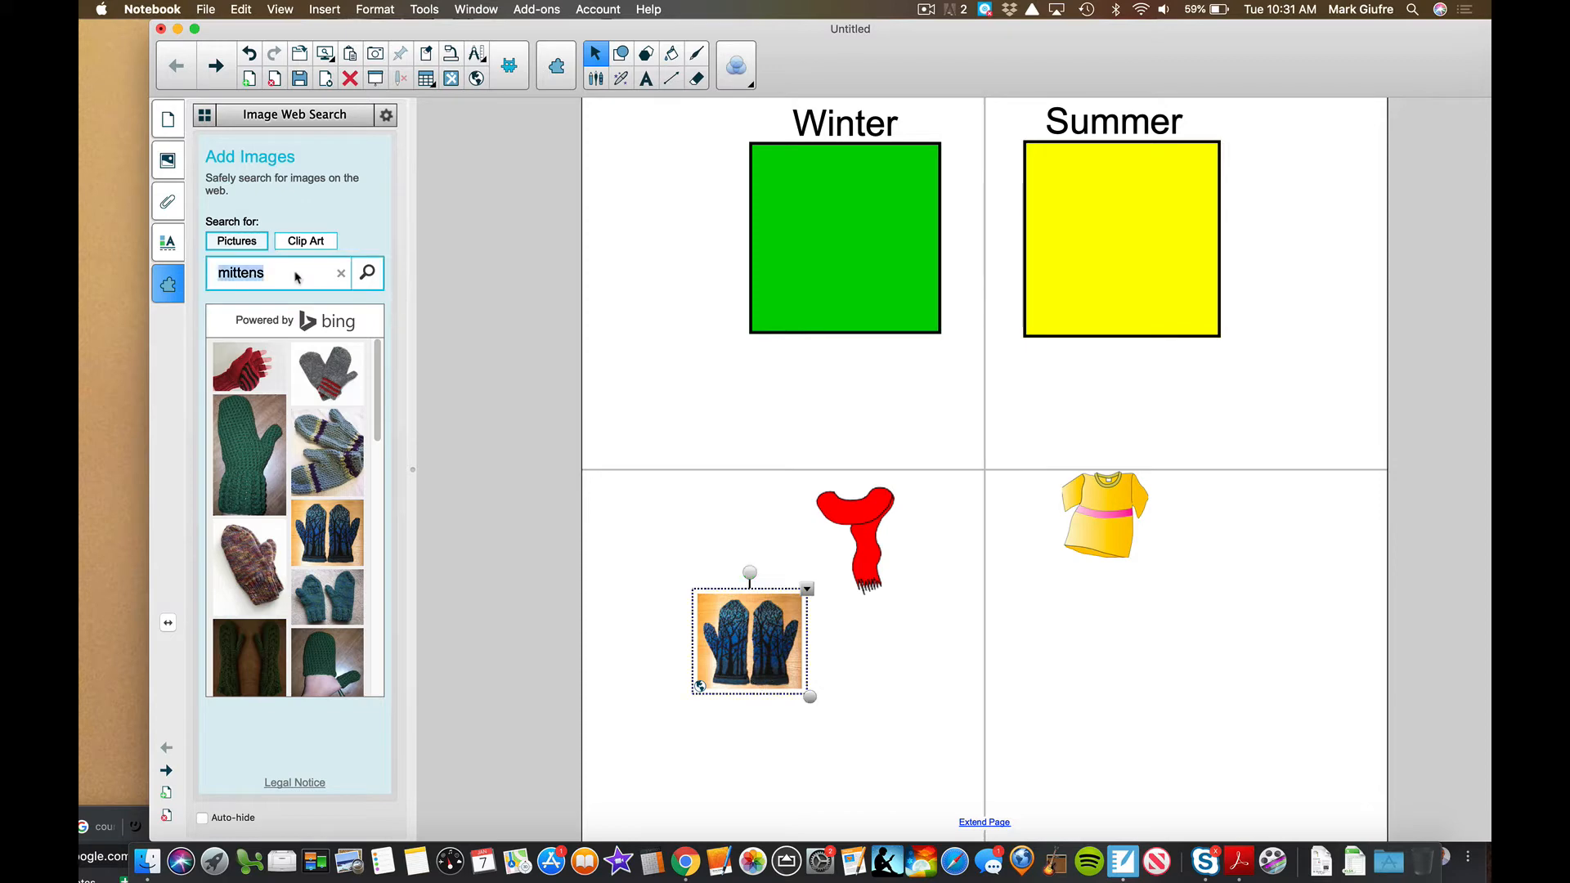
{"action": "type", "text": "shoirts"}
{"action": "key", "text": "Return"}
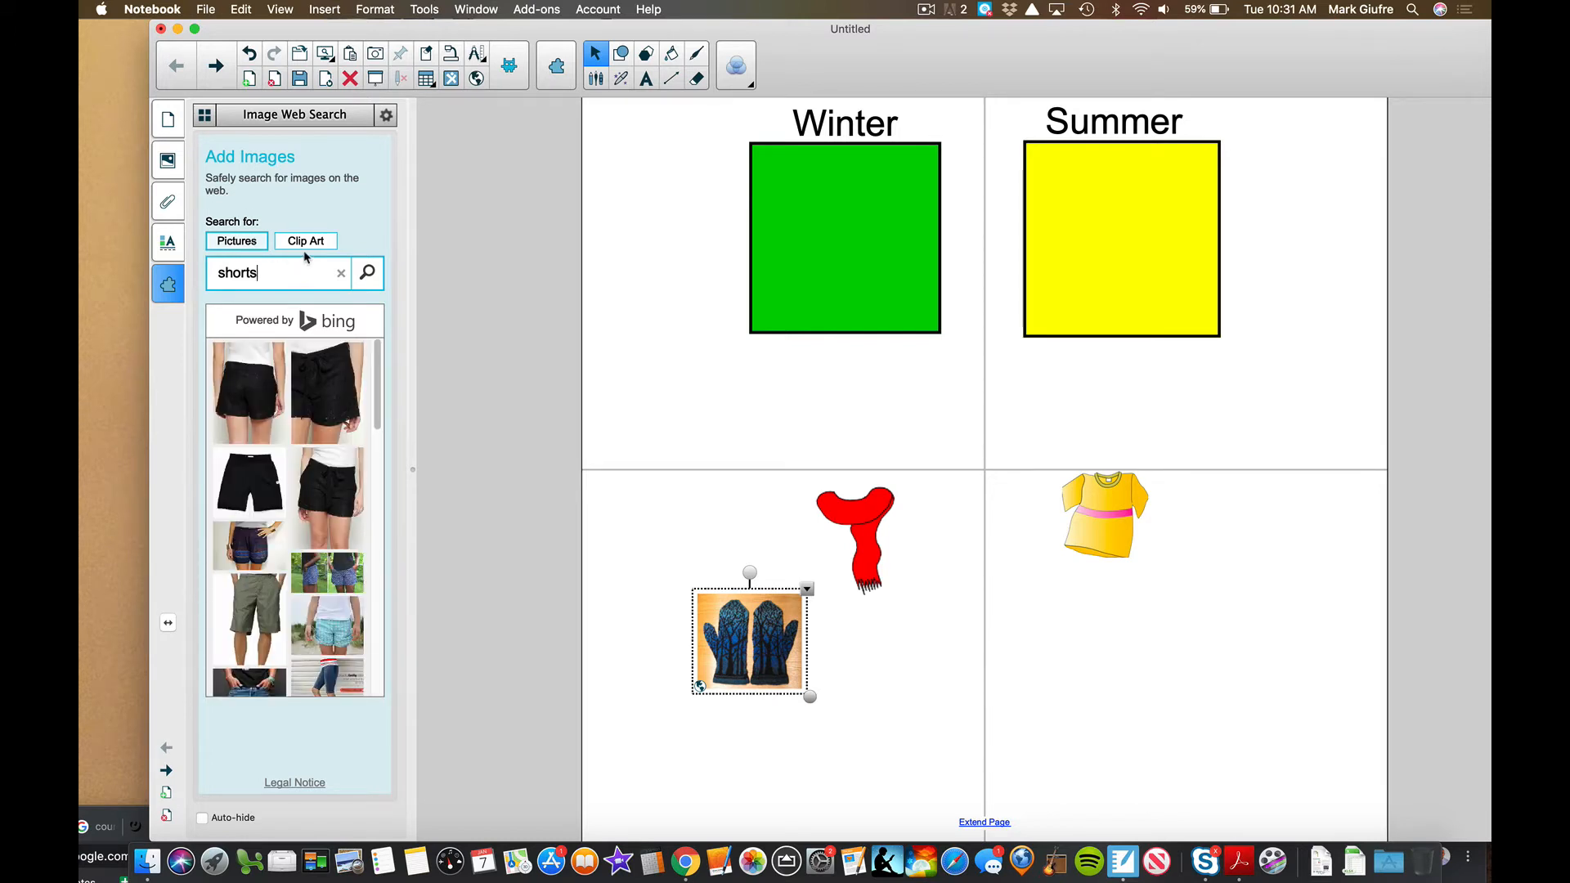
{"action": "left_click", "coordinate": [308, 243]}
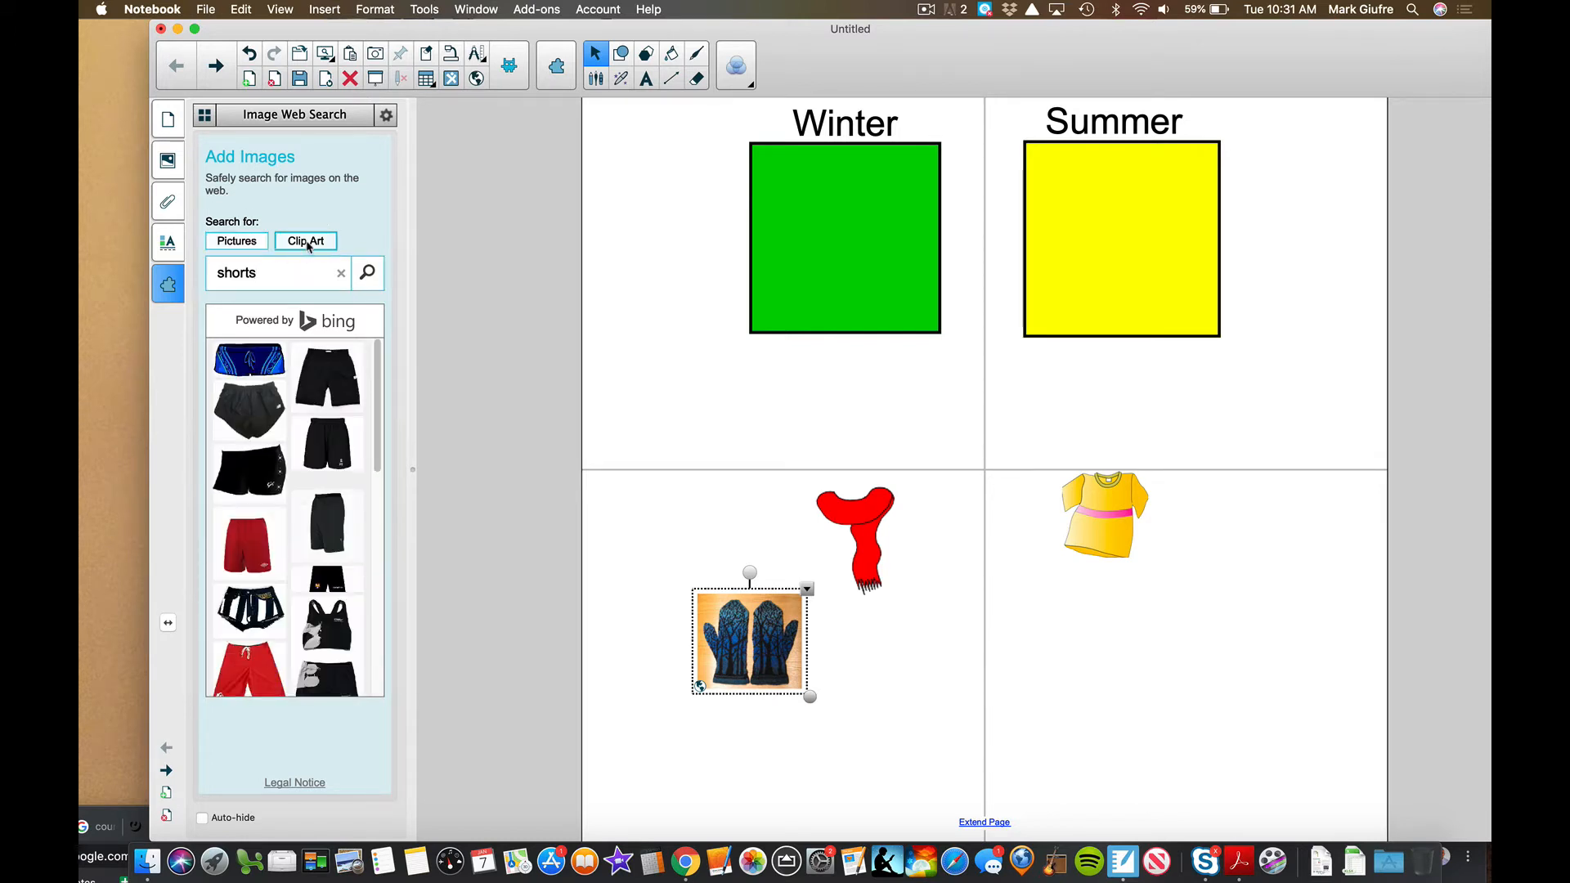
{"action": "scroll", "coordinate": [303, 392], "scroll_direction": "down", "scroll_amount": 10}
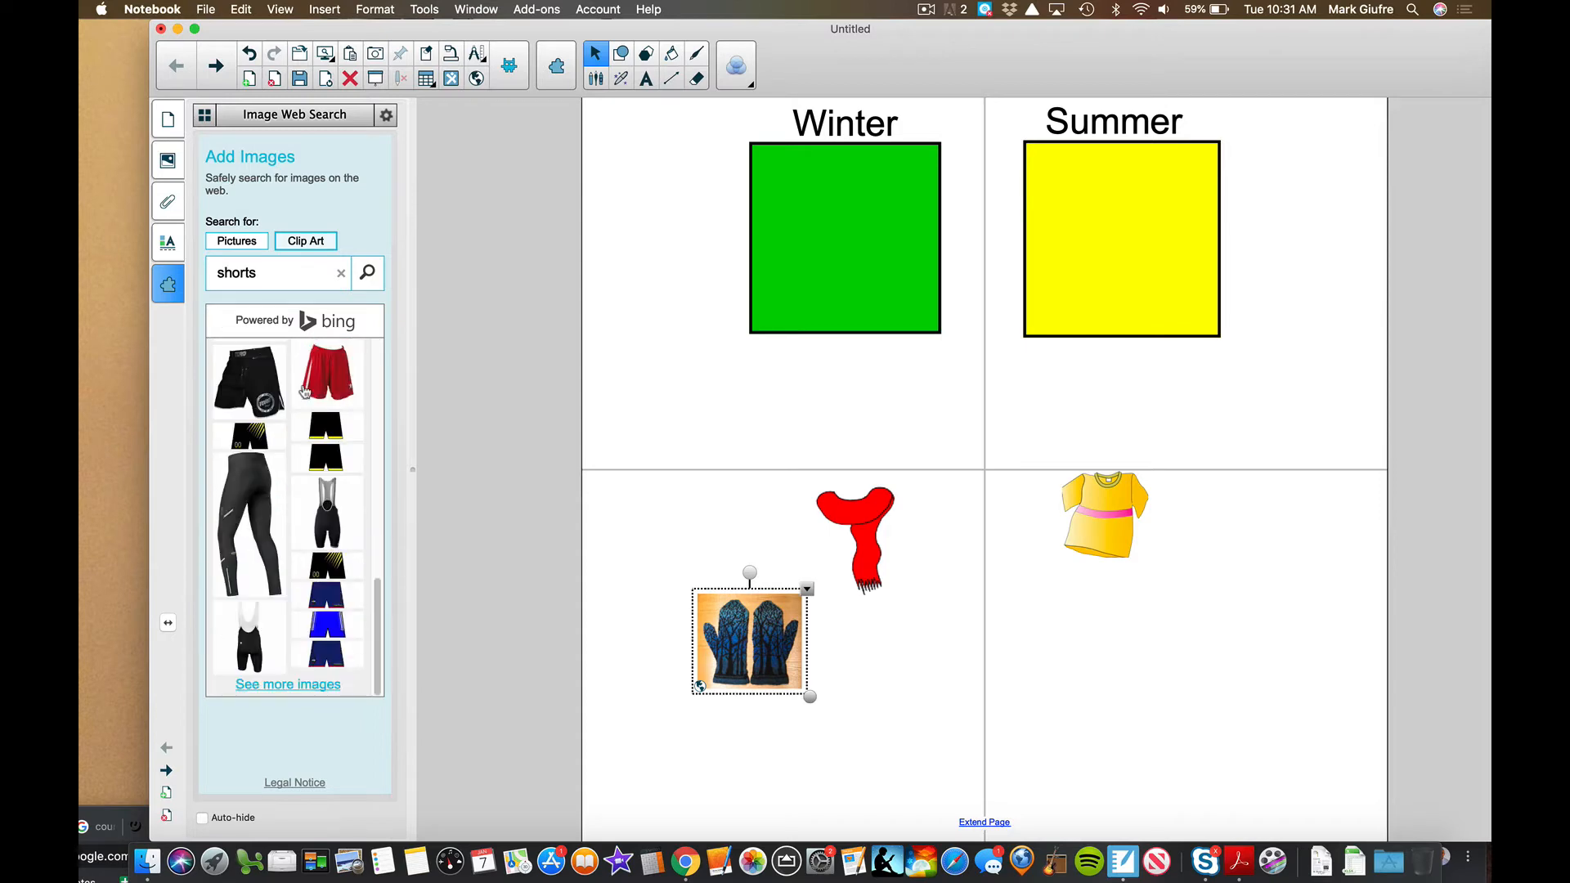
- Add the black shorts with yellow stripes below the yellow shirt, shrink the picture and clear the image search
{"action": "left_click_drag", "start_coordinate": [249, 435], "coordinate": [1139, 621]}
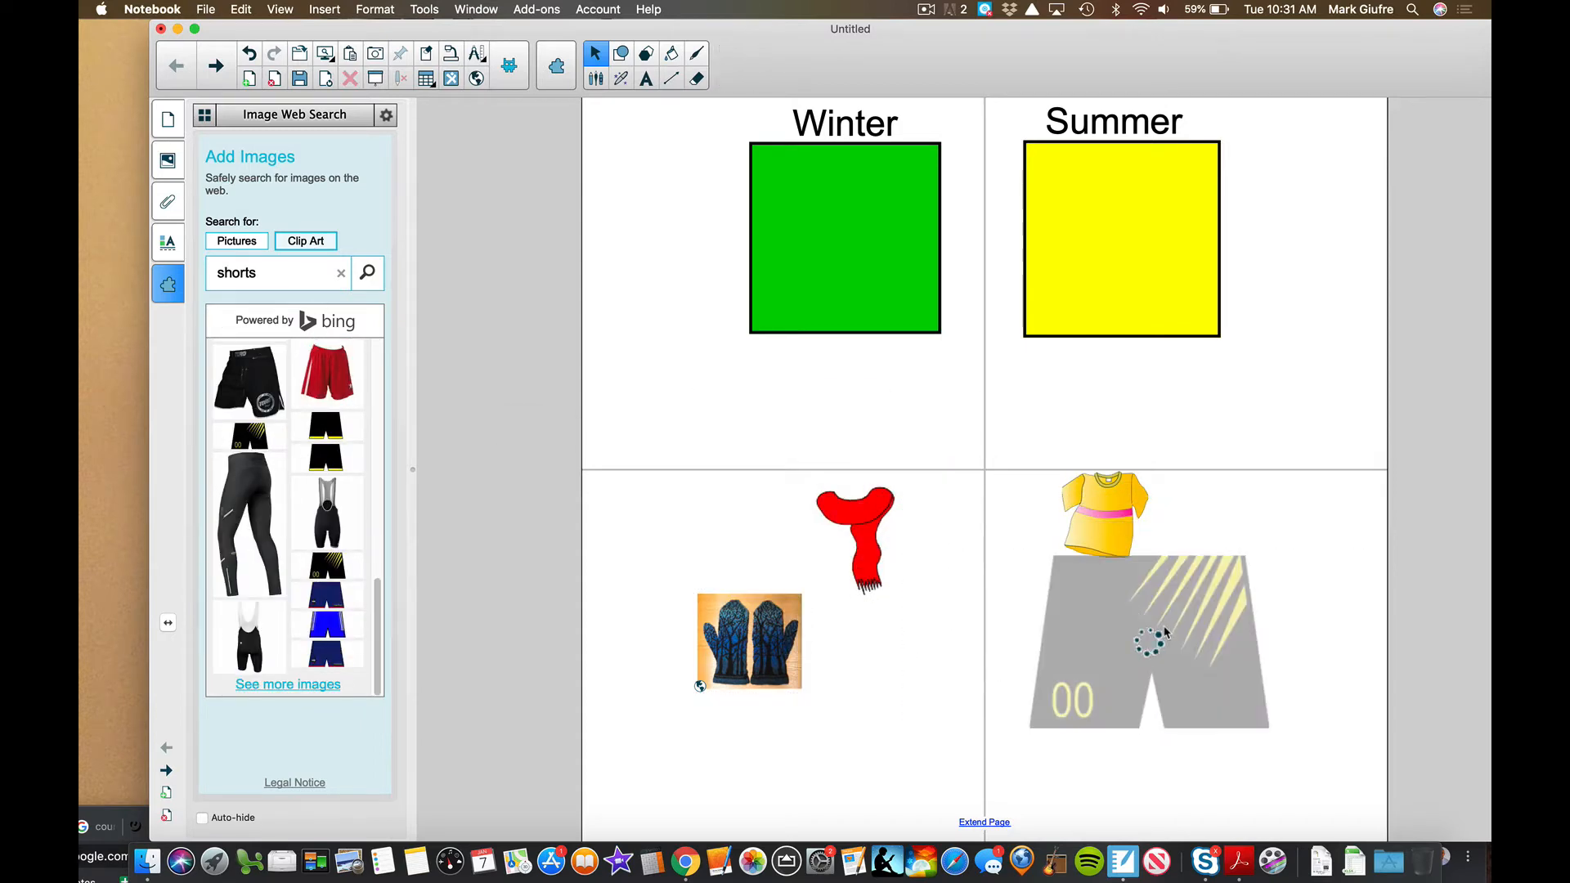
{"action": "left_click", "coordinate": [1184, 642]}
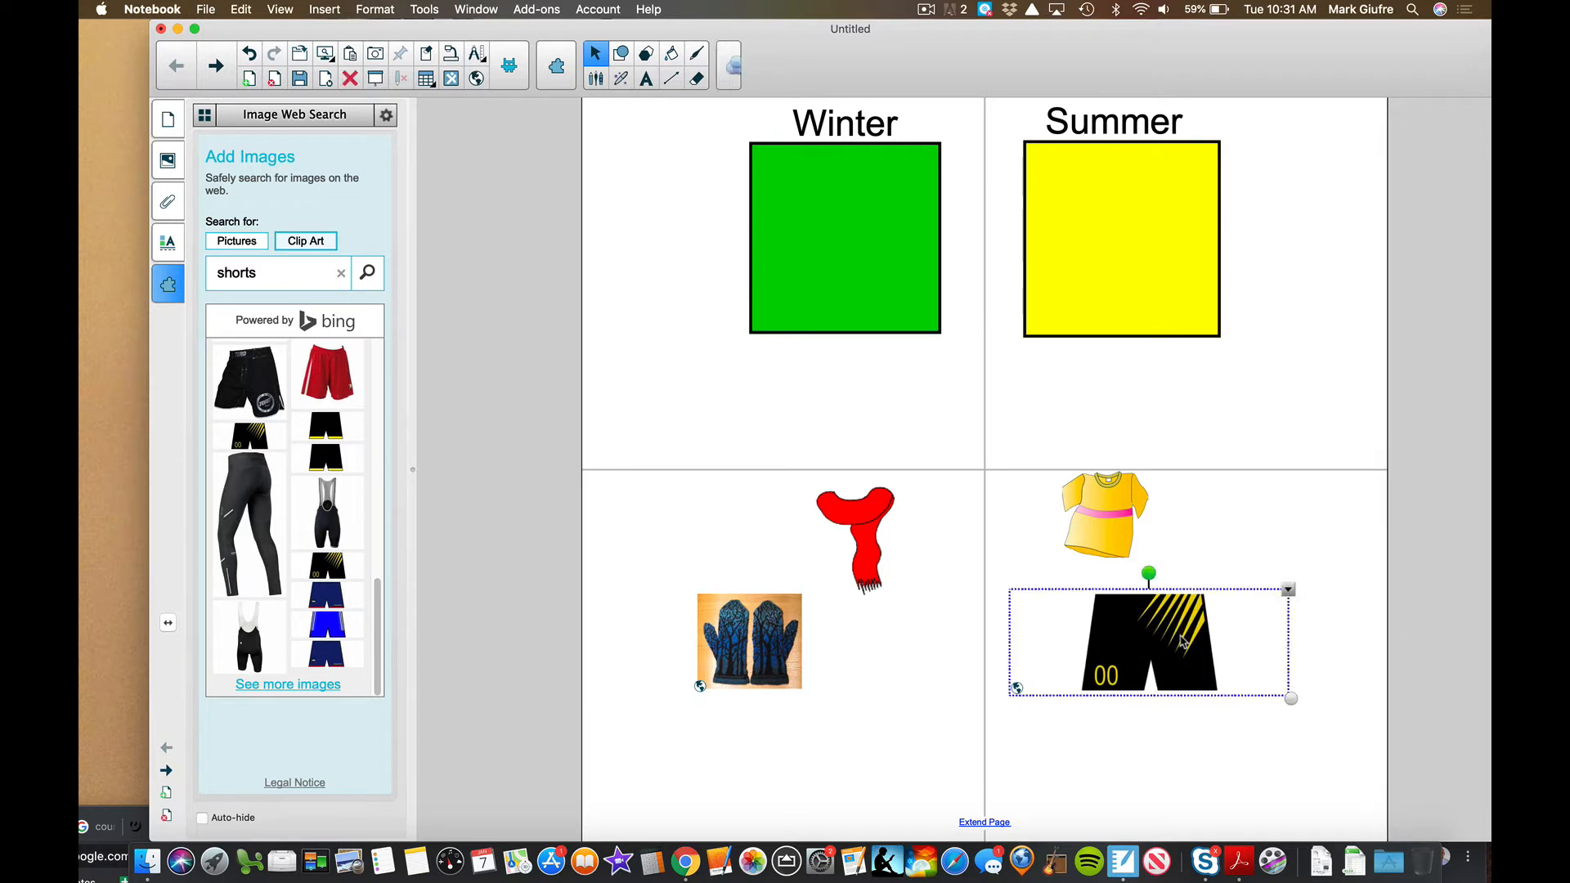
{"action": "left_click_drag", "start_coordinate": [1299, 695], "coordinate": [1185, 698]}
{"action": "left_click", "coordinate": [342, 275]}
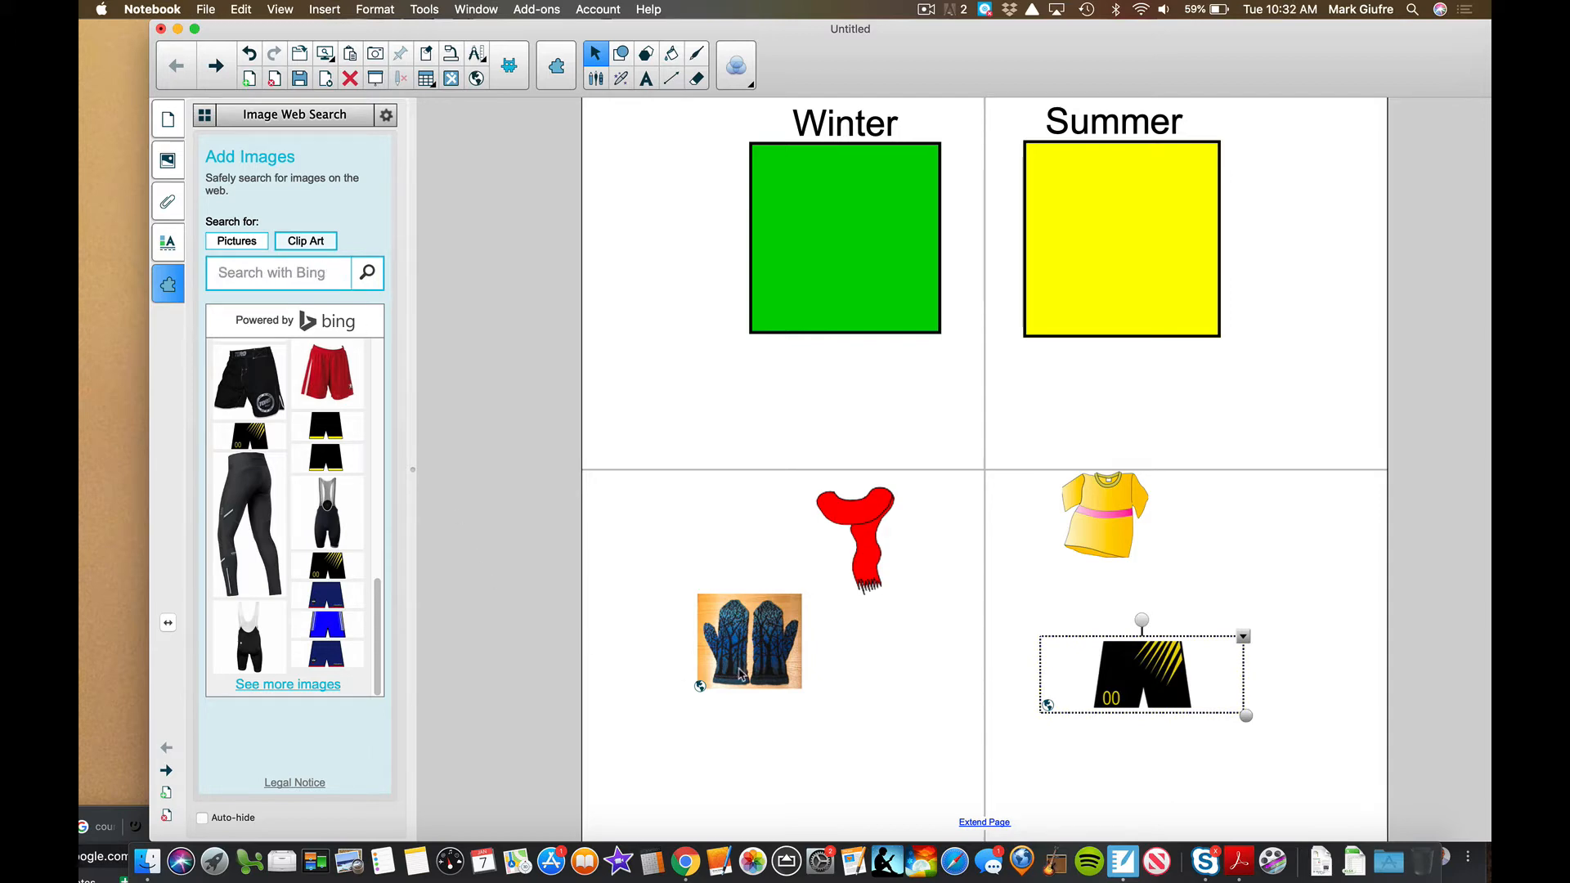
- Rearrange the scarf and mittens side by side below the Winter square, checking the scarf's stacking order options along the way
{"action": "left_click_drag", "start_coordinate": [744, 667], "coordinate": [812, 287]}
{"action": "left_click_drag", "start_coordinate": [887, 584], "coordinate": [744, 651]}
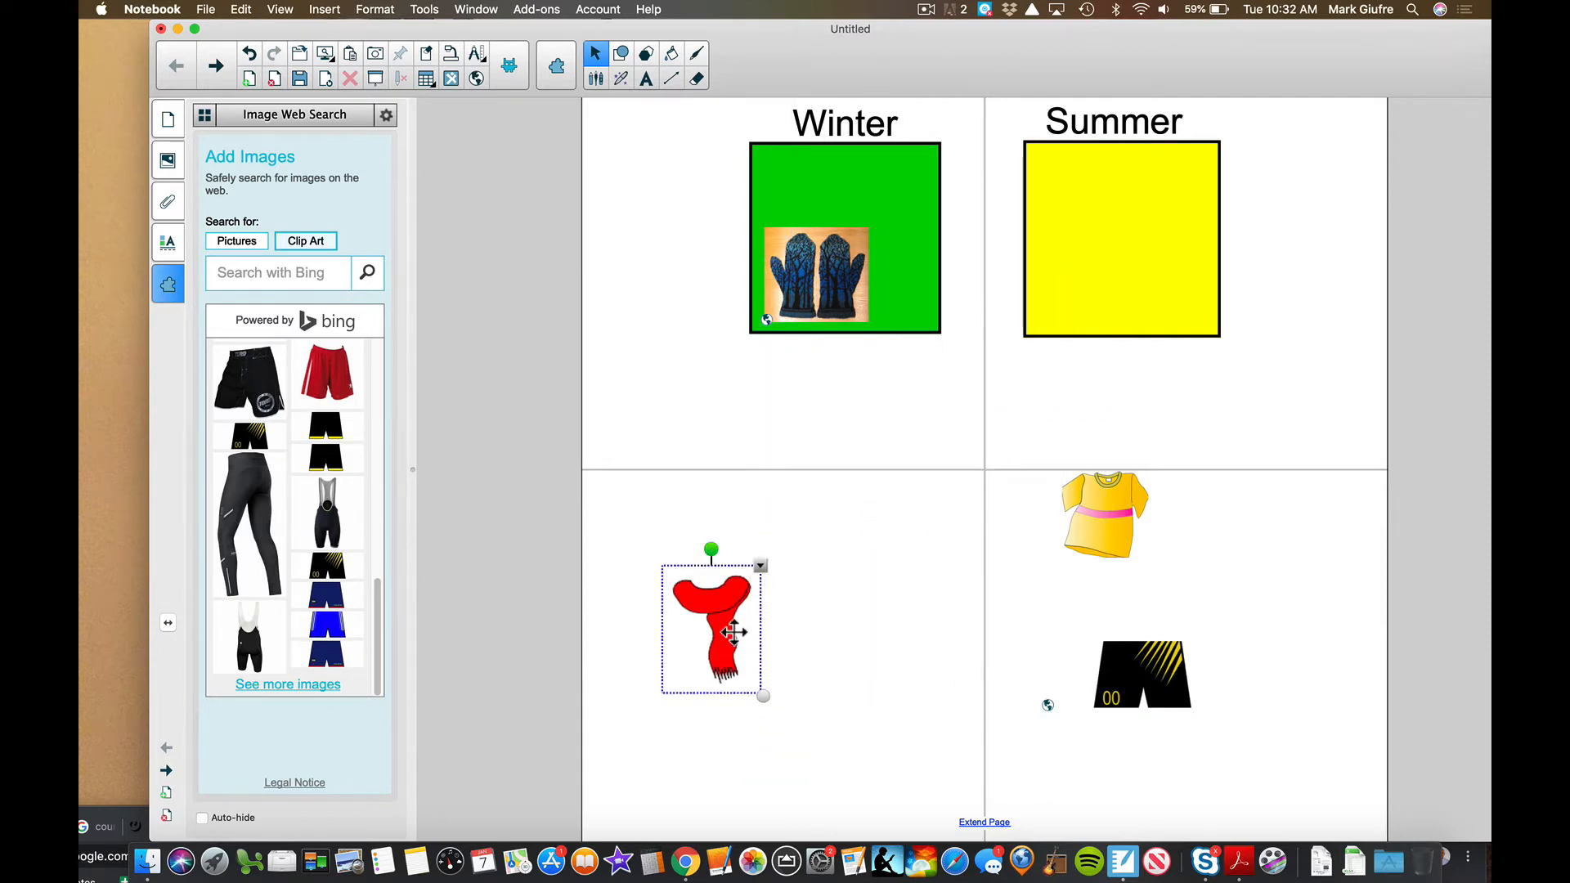
{"action": "left_click", "coordinate": [760, 567]}
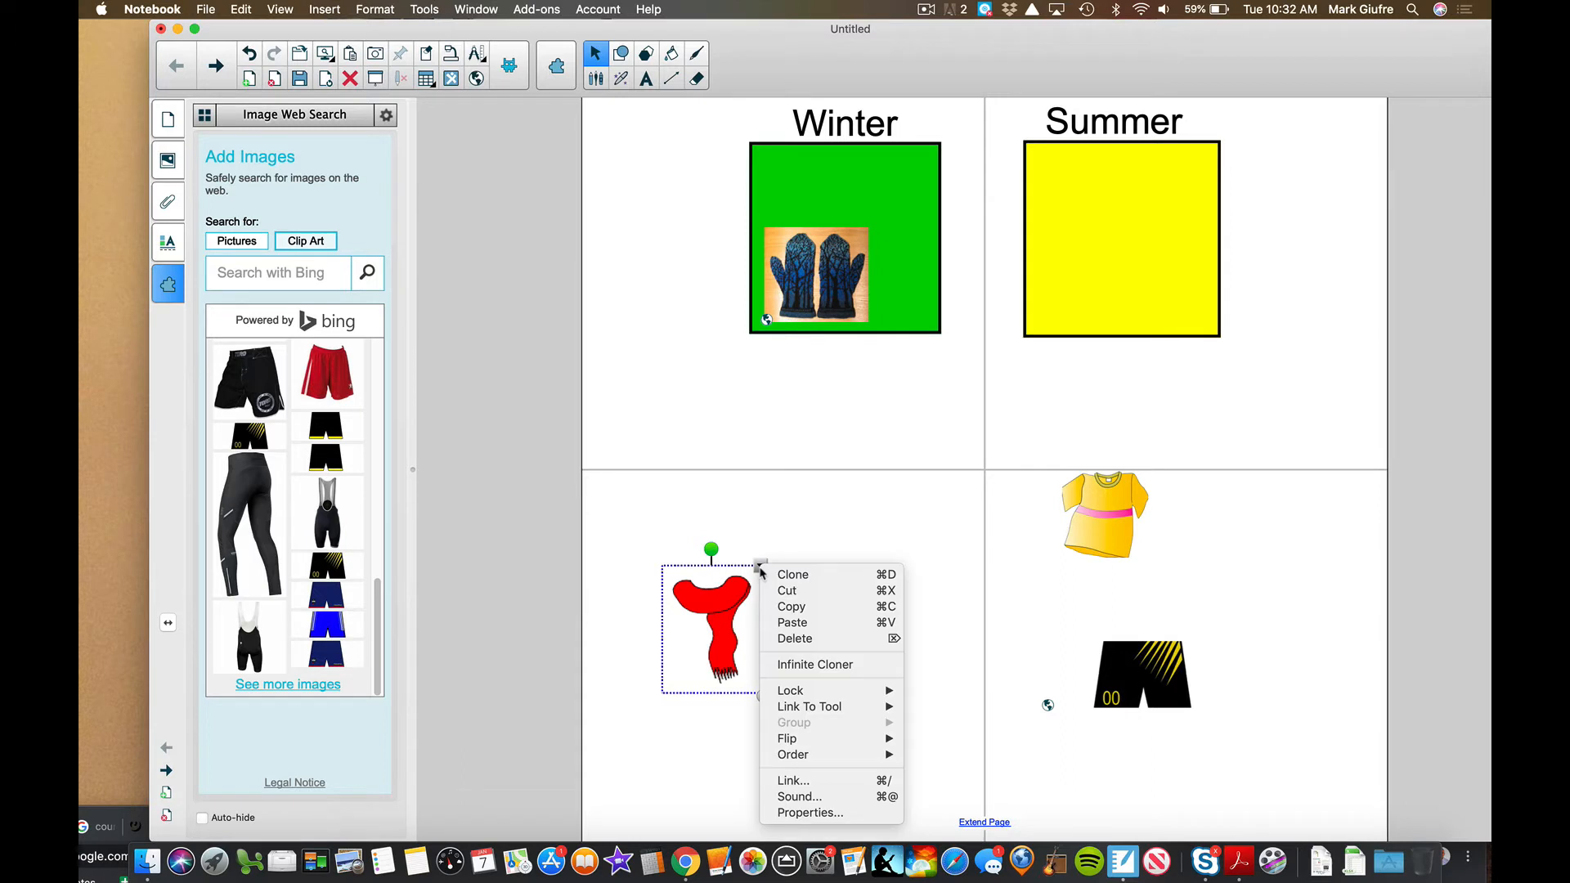
{"action": "mouse_move", "coordinate": [835, 755]}
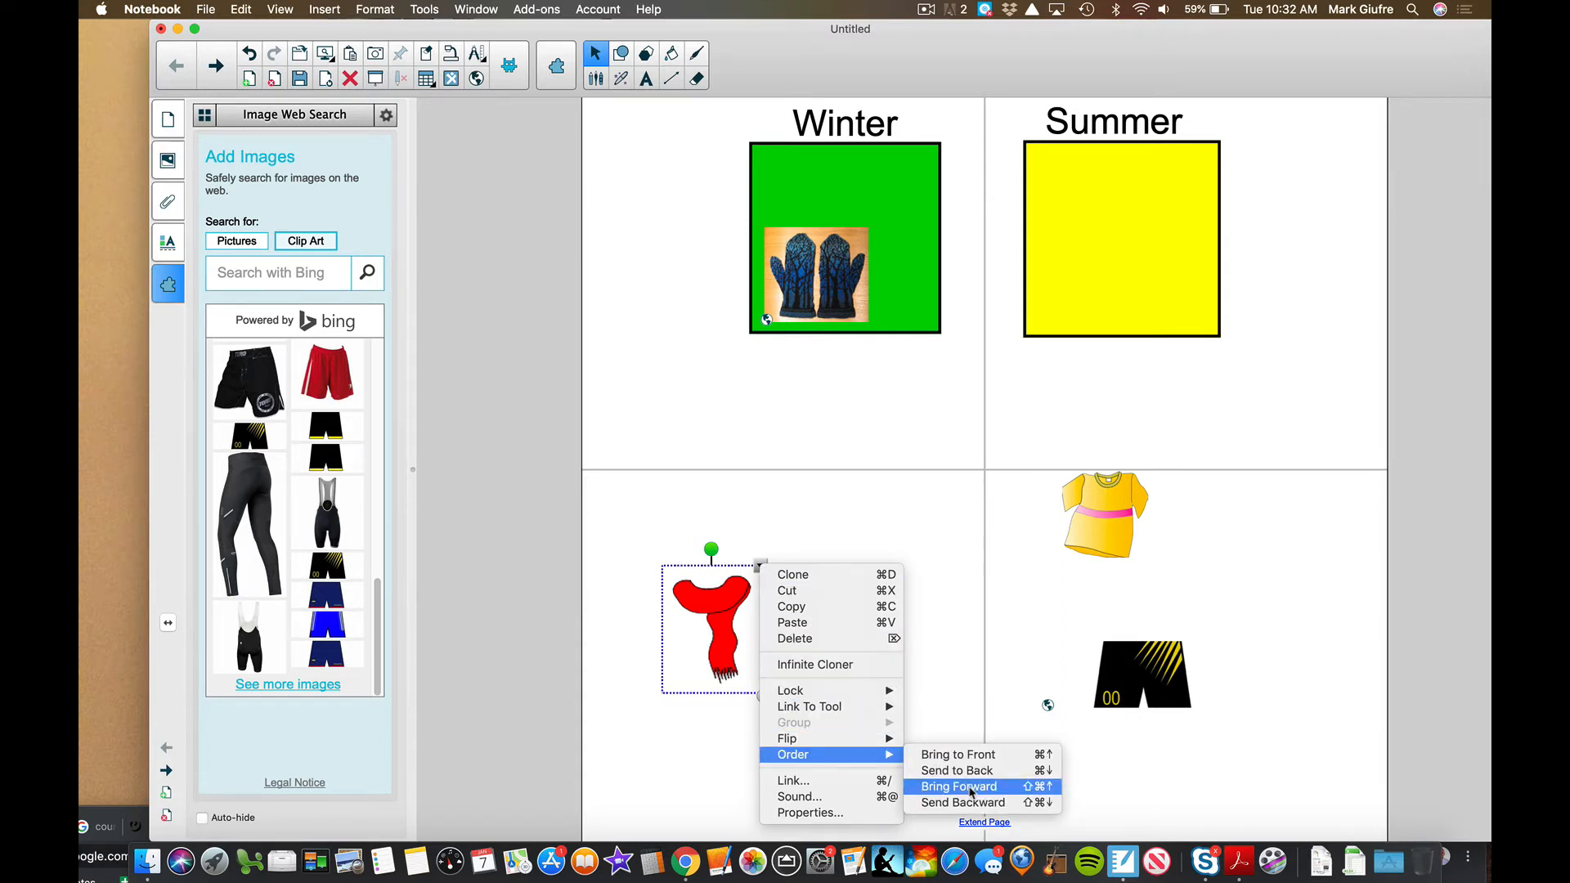
{"action": "left_click", "coordinate": [946, 560]}
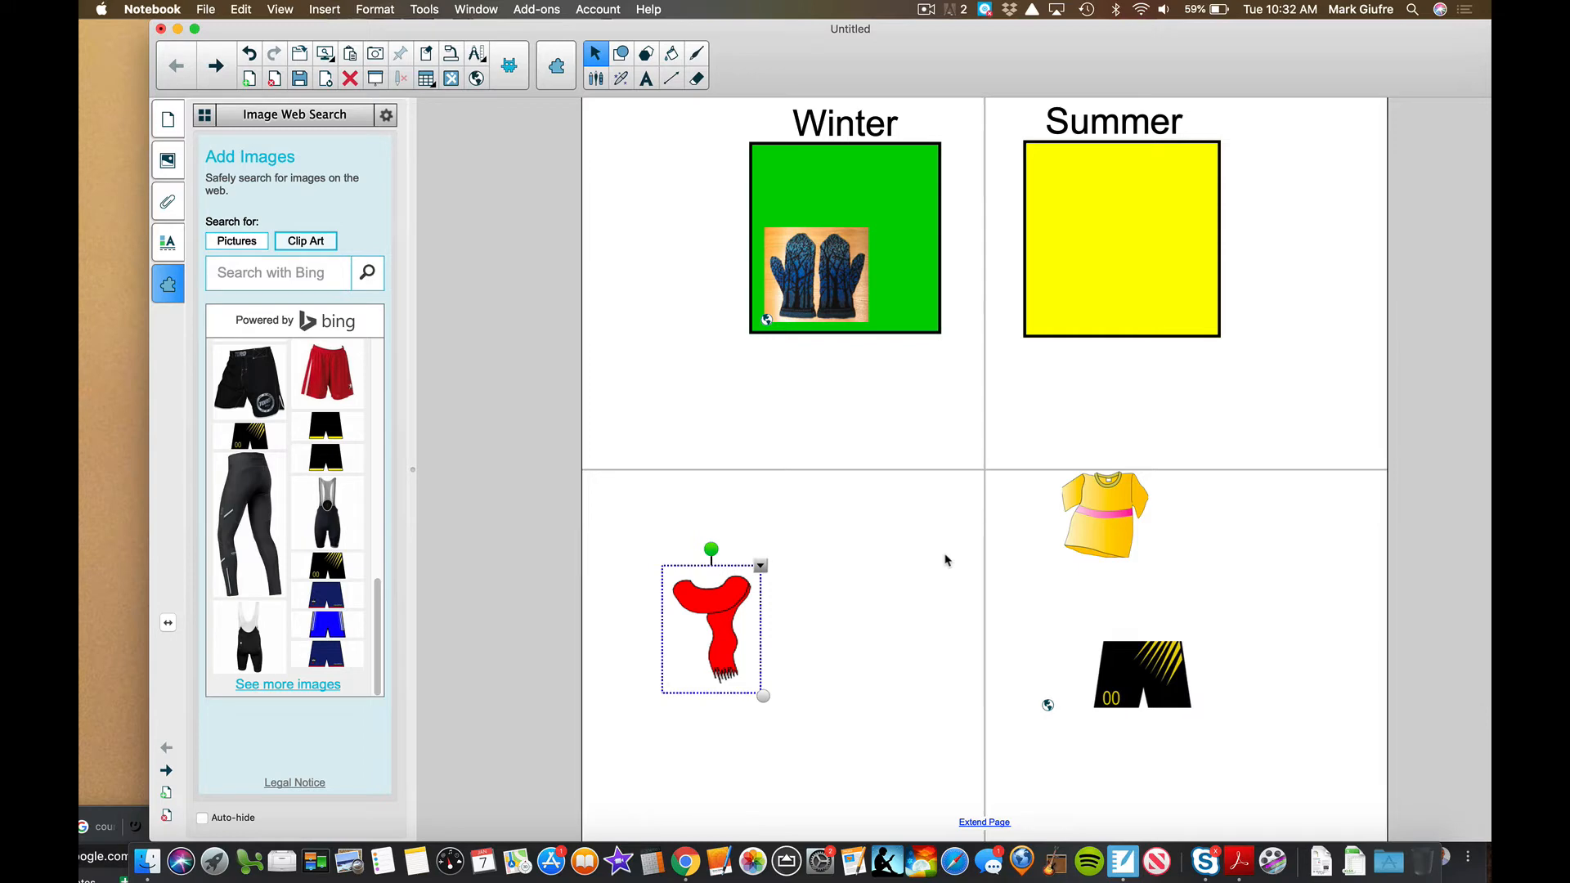
{"action": "left_click_drag", "start_coordinate": [844, 290], "coordinate": [939, 673]}
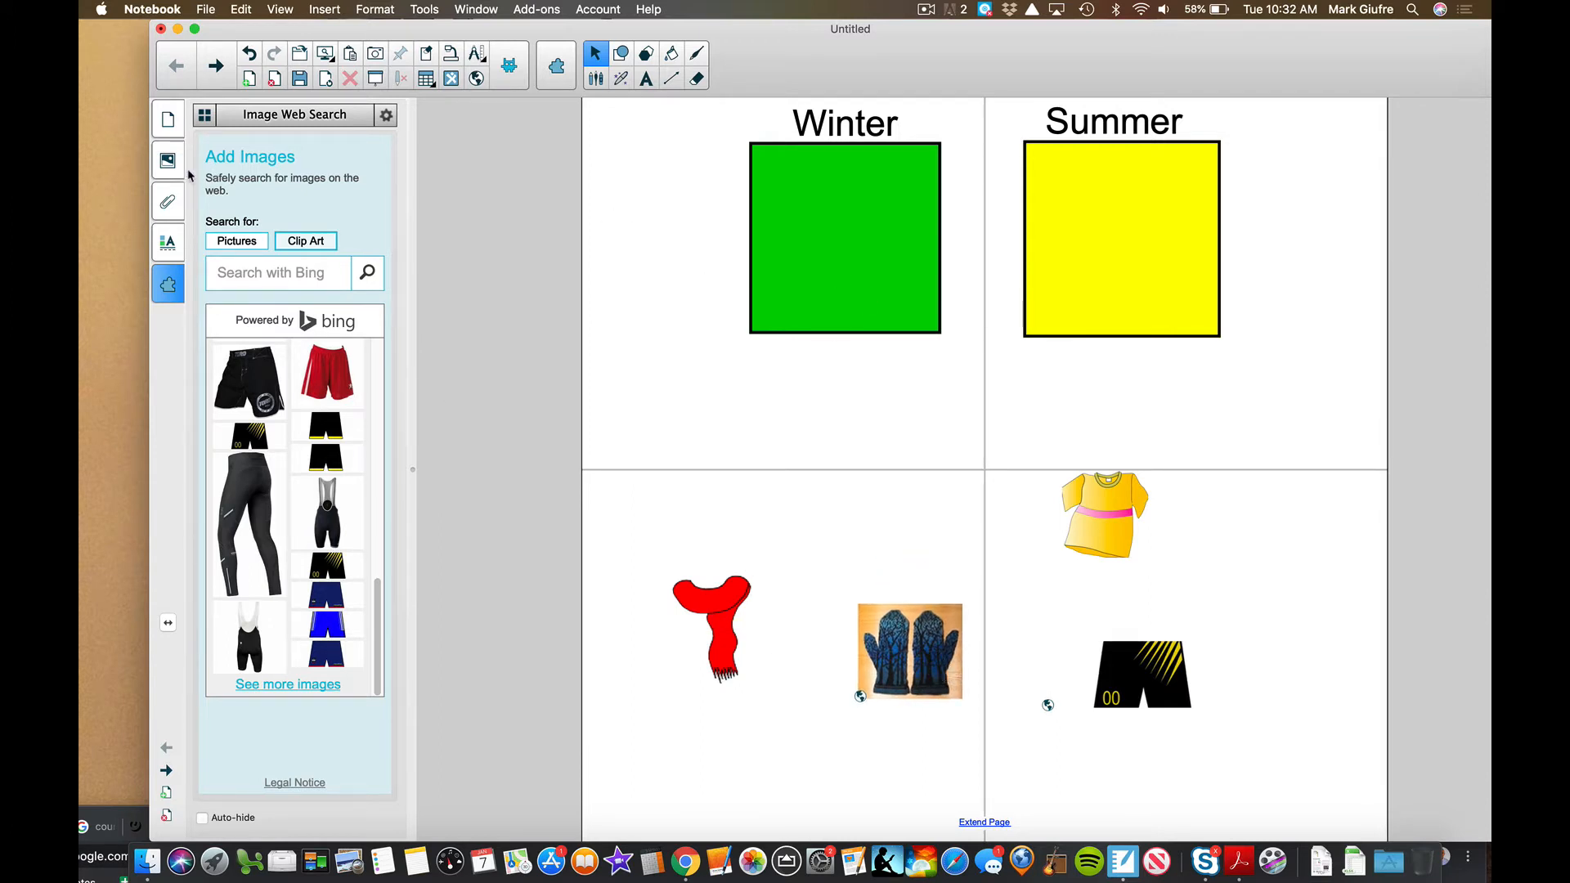
- Start editing the green Winter square as an activity object in the Activity Builder add-on
{"action": "left_click", "coordinate": [166, 278]}
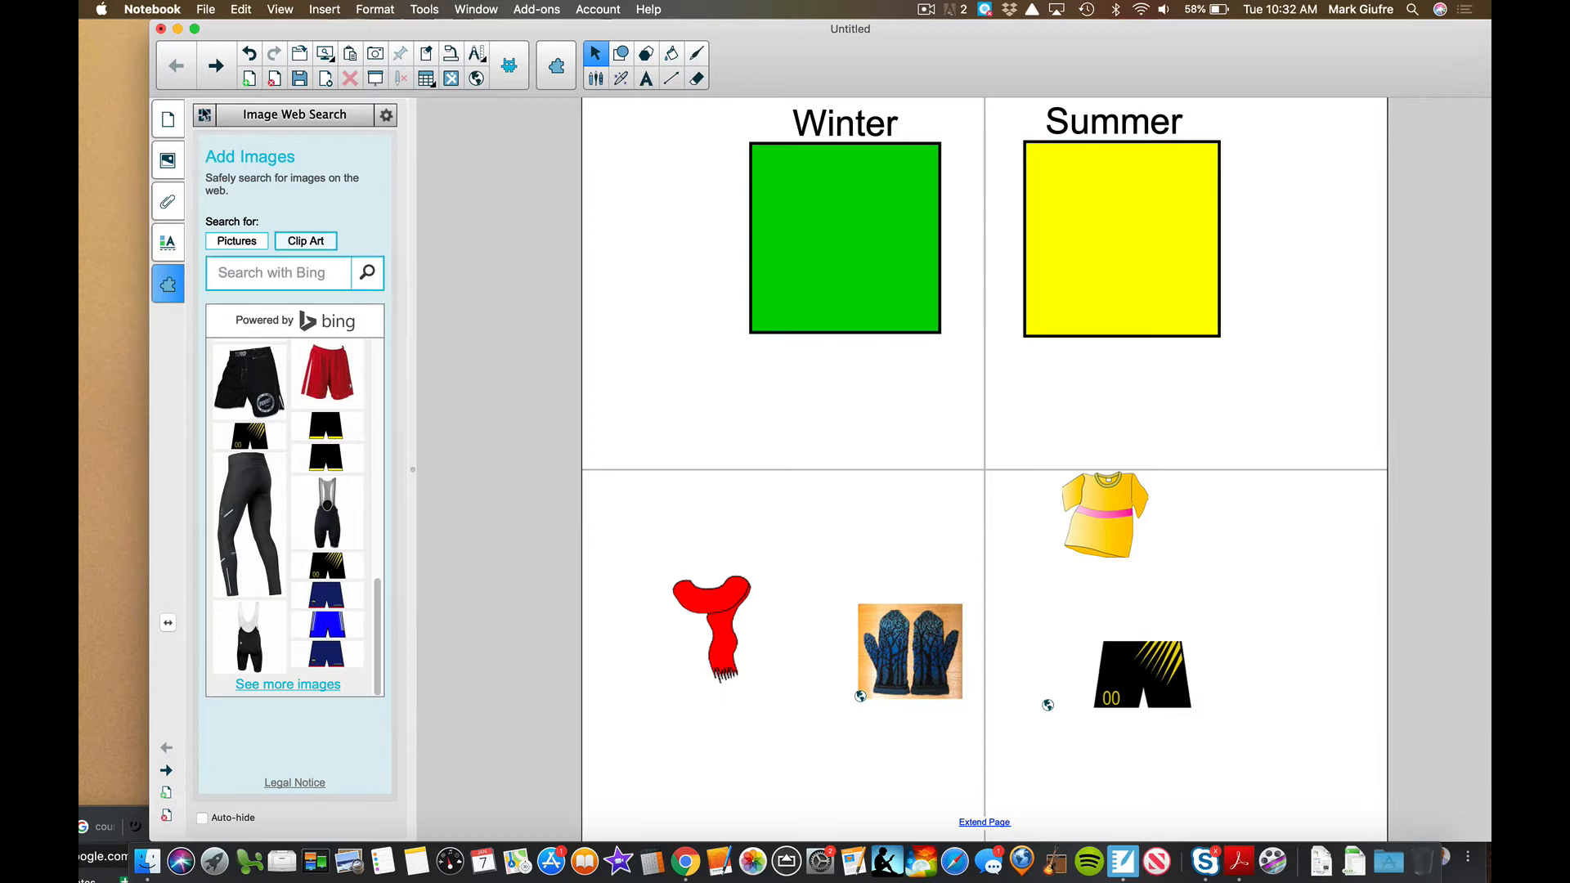
{"action": "left_click", "coordinate": [164, 282]}
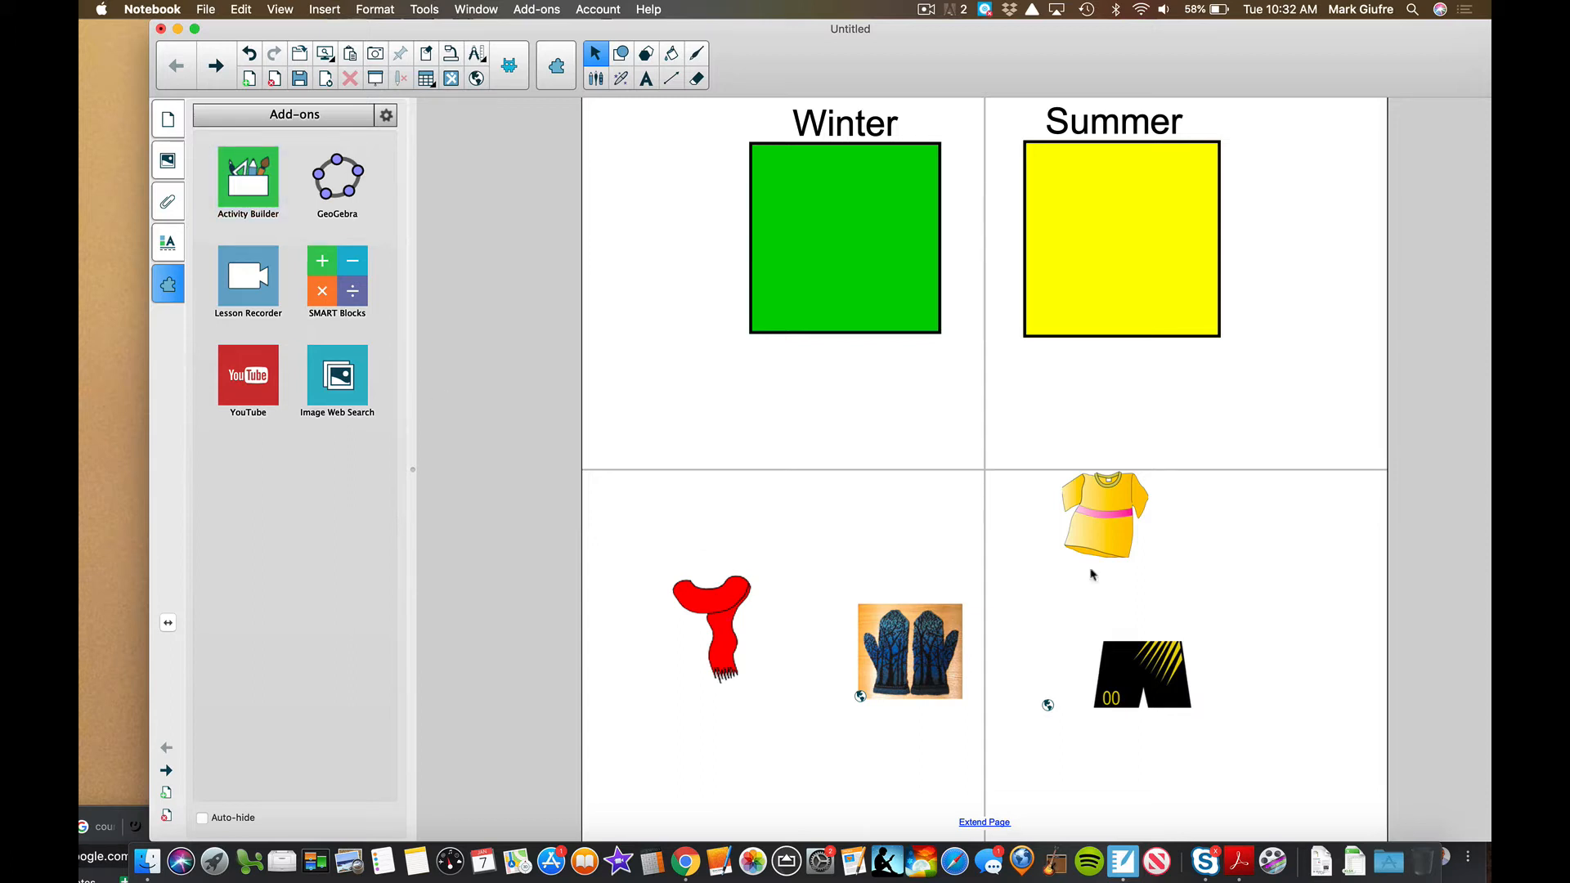
{"action": "left_click", "coordinate": [892, 282]}
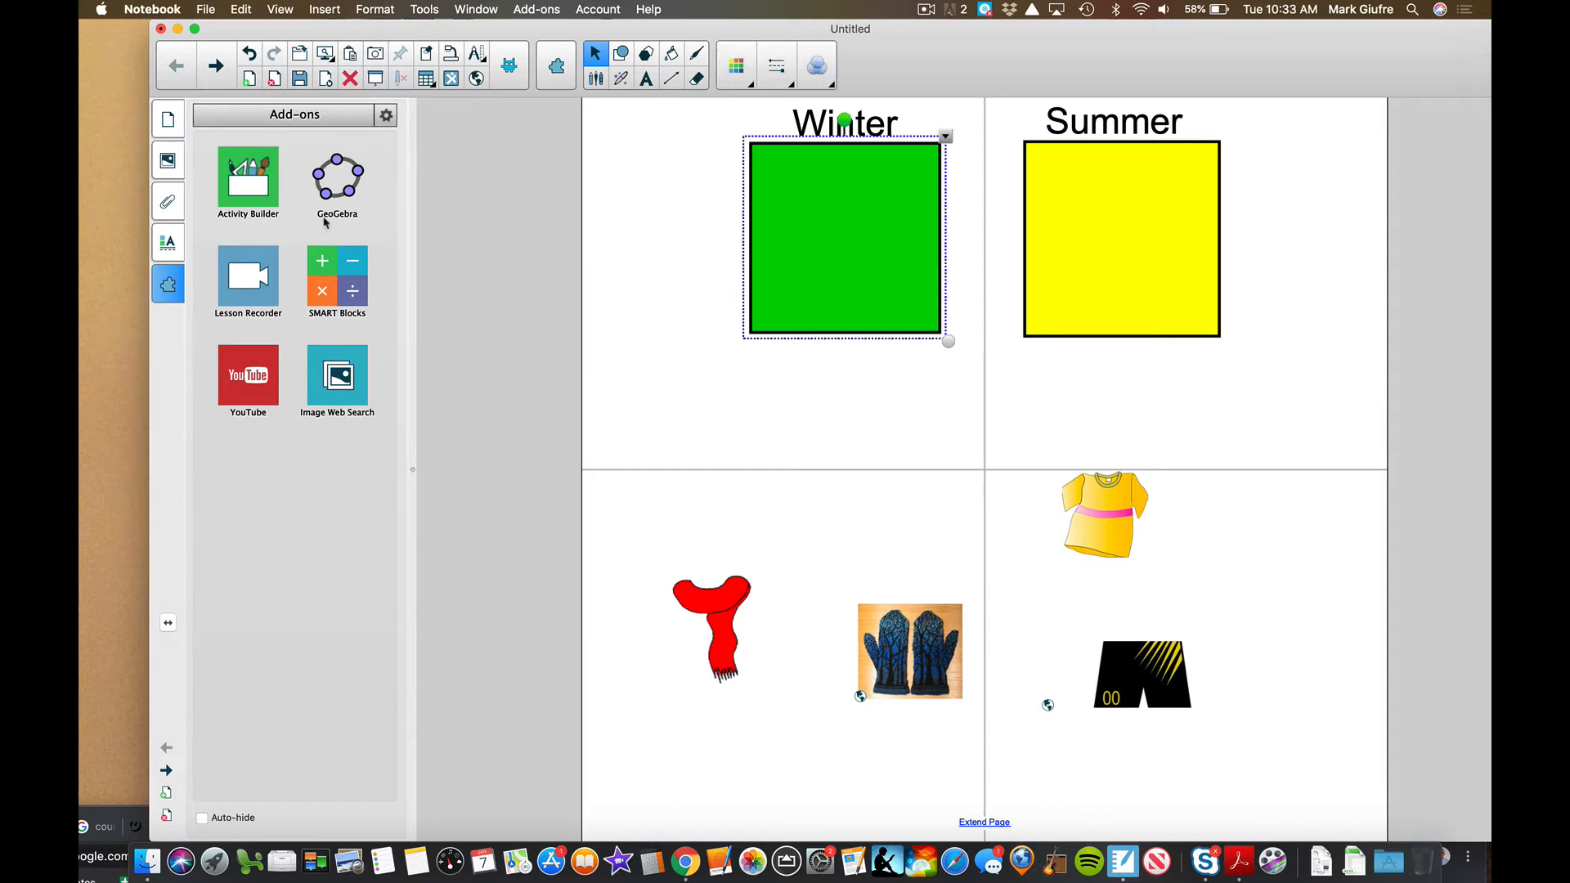
{"action": "left_click", "coordinate": [257, 192]}
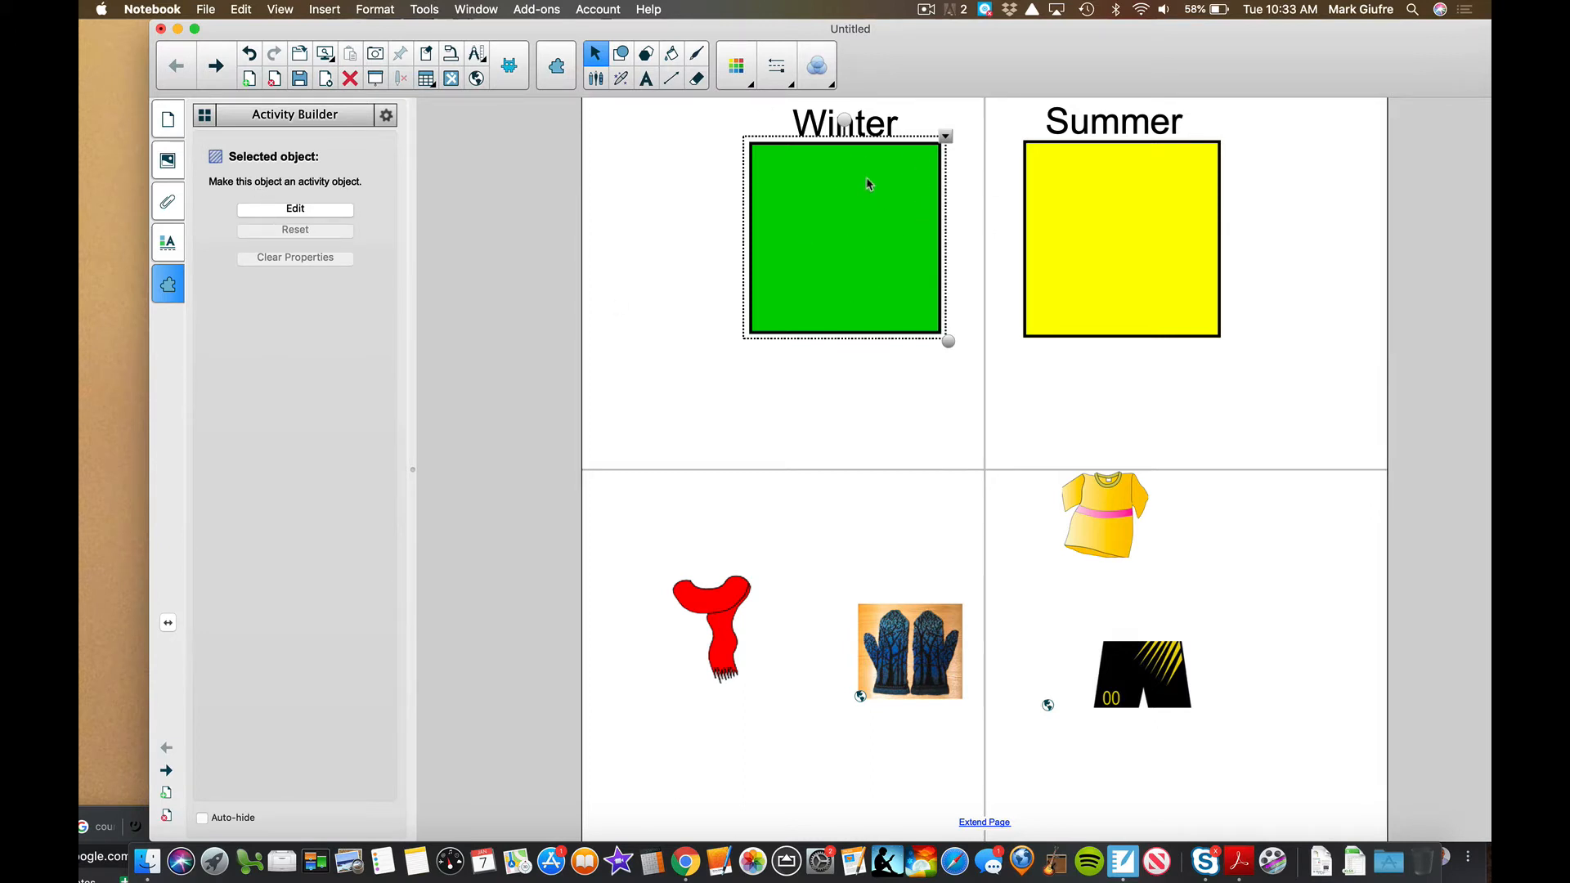
{"action": "left_click", "coordinate": [325, 209]}
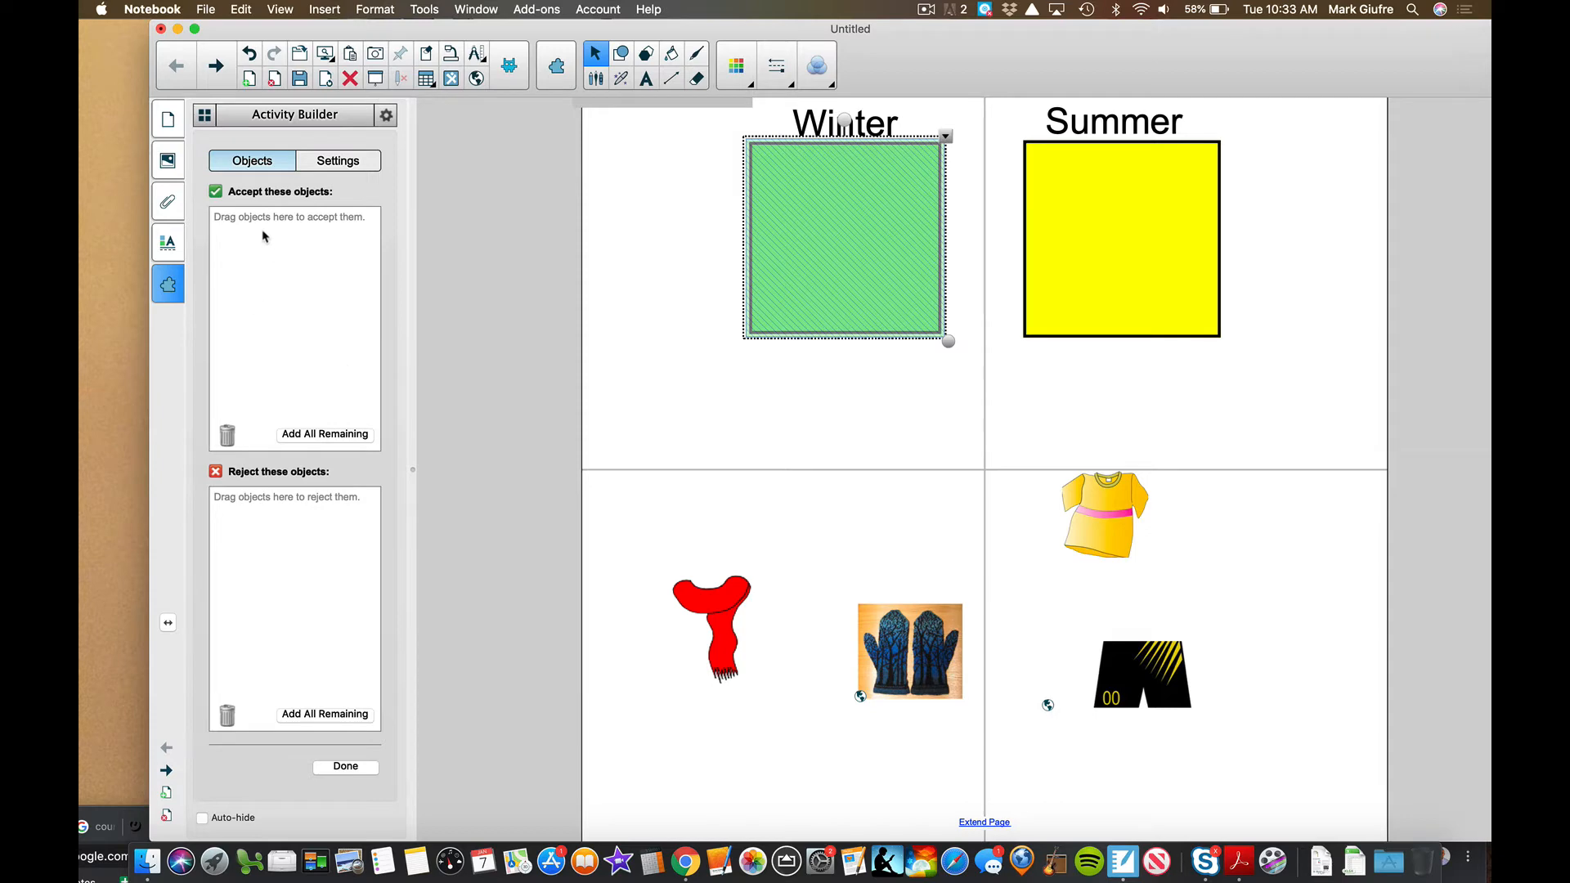
- Make the Winter square accept the mittens and scarf, and reject the yellow shirt and black shorts
{"action": "left_click_drag", "start_coordinate": [916, 682], "coordinate": [290, 314]}
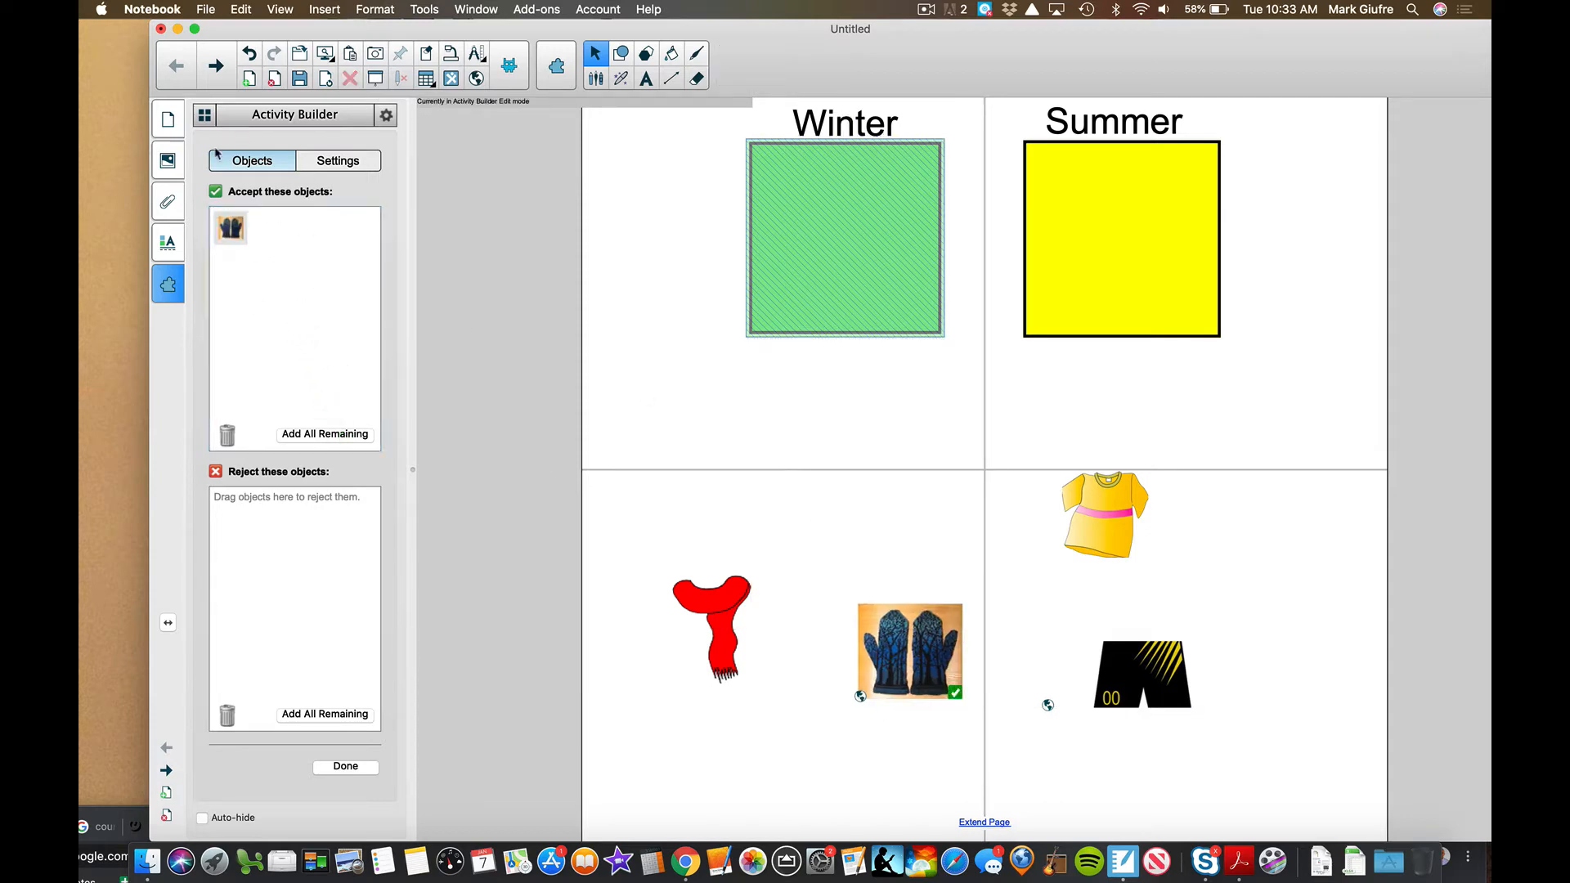
{"action": "left_click_drag", "start_coordinate": [686, 589], "coordinate": [278, 286]}
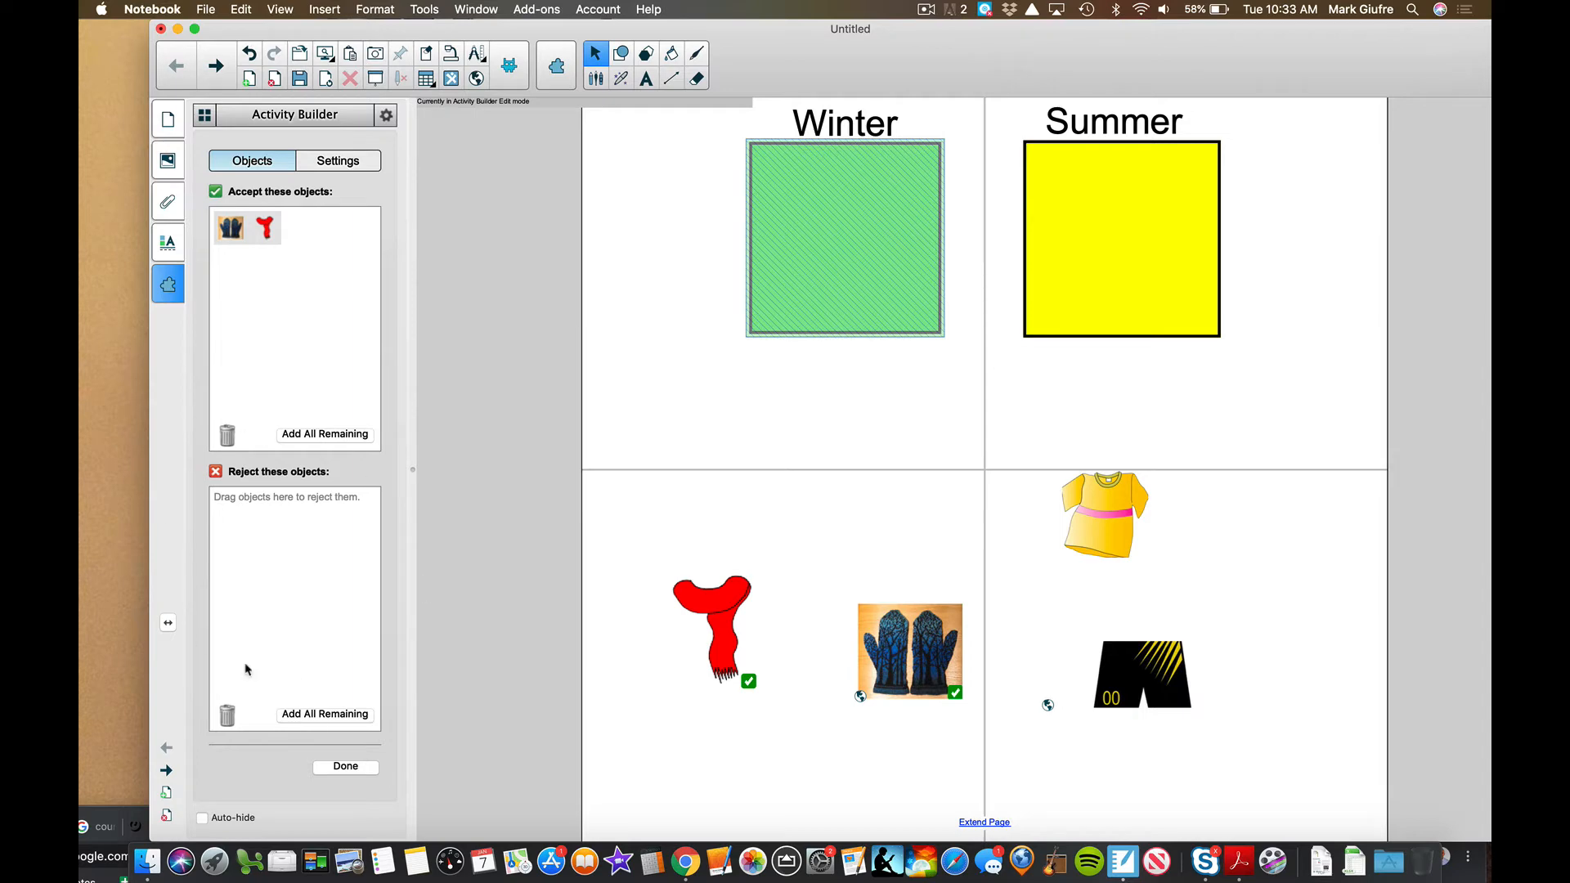
{"action": "left_click_drag", "start_coordinate": [1087, 512], "coordinate": [299, 579]}
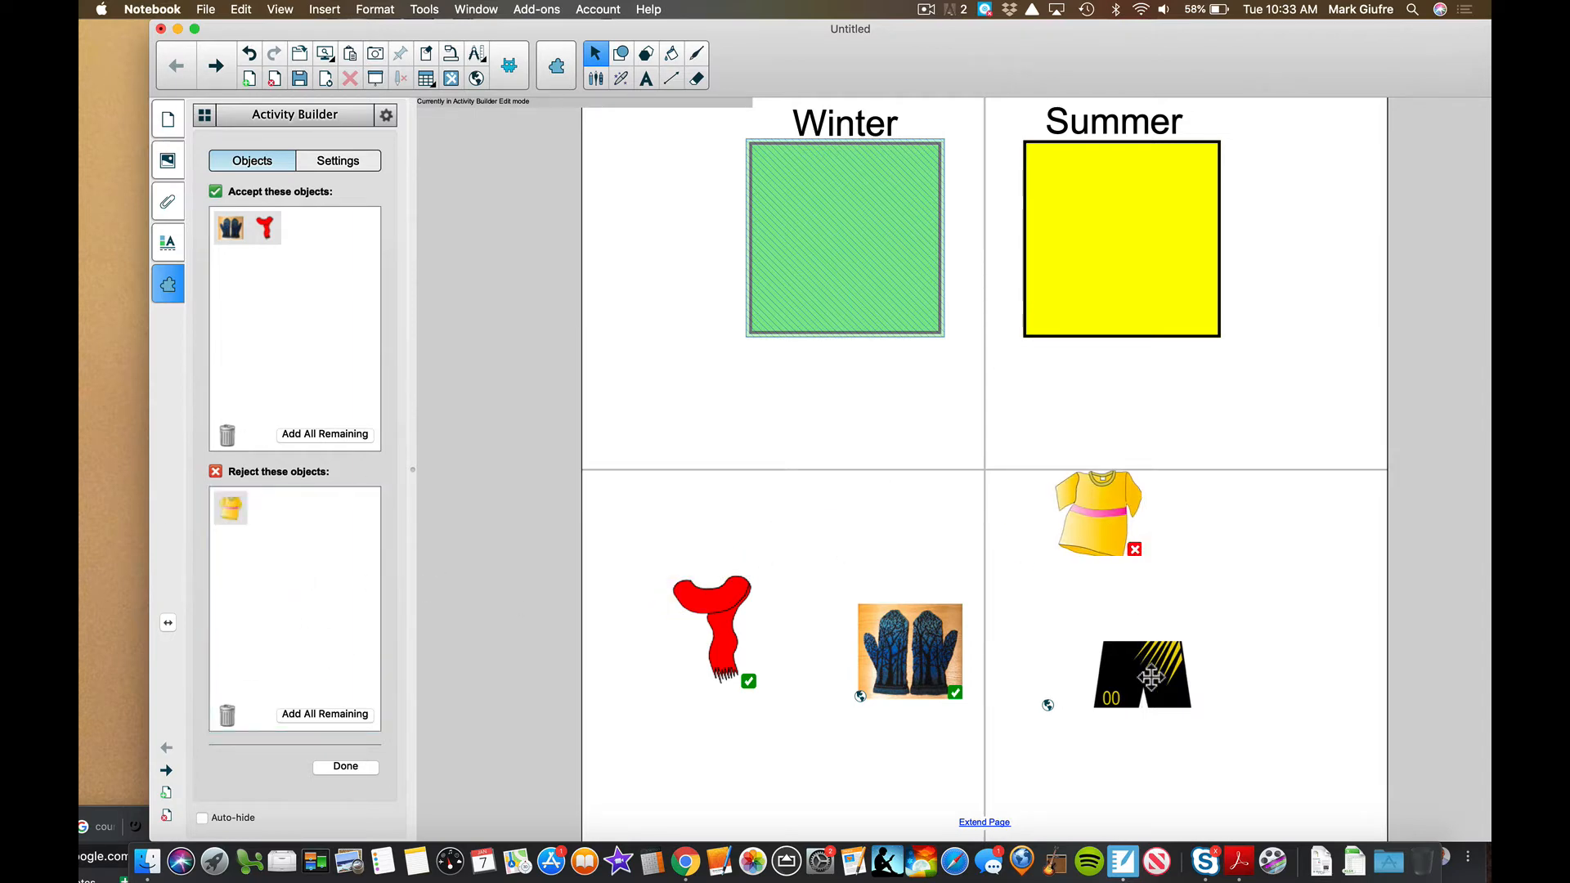
{"action": "left_click_drag", "start_coordinate": [1153, 679], "coordinate": [301, 531]}
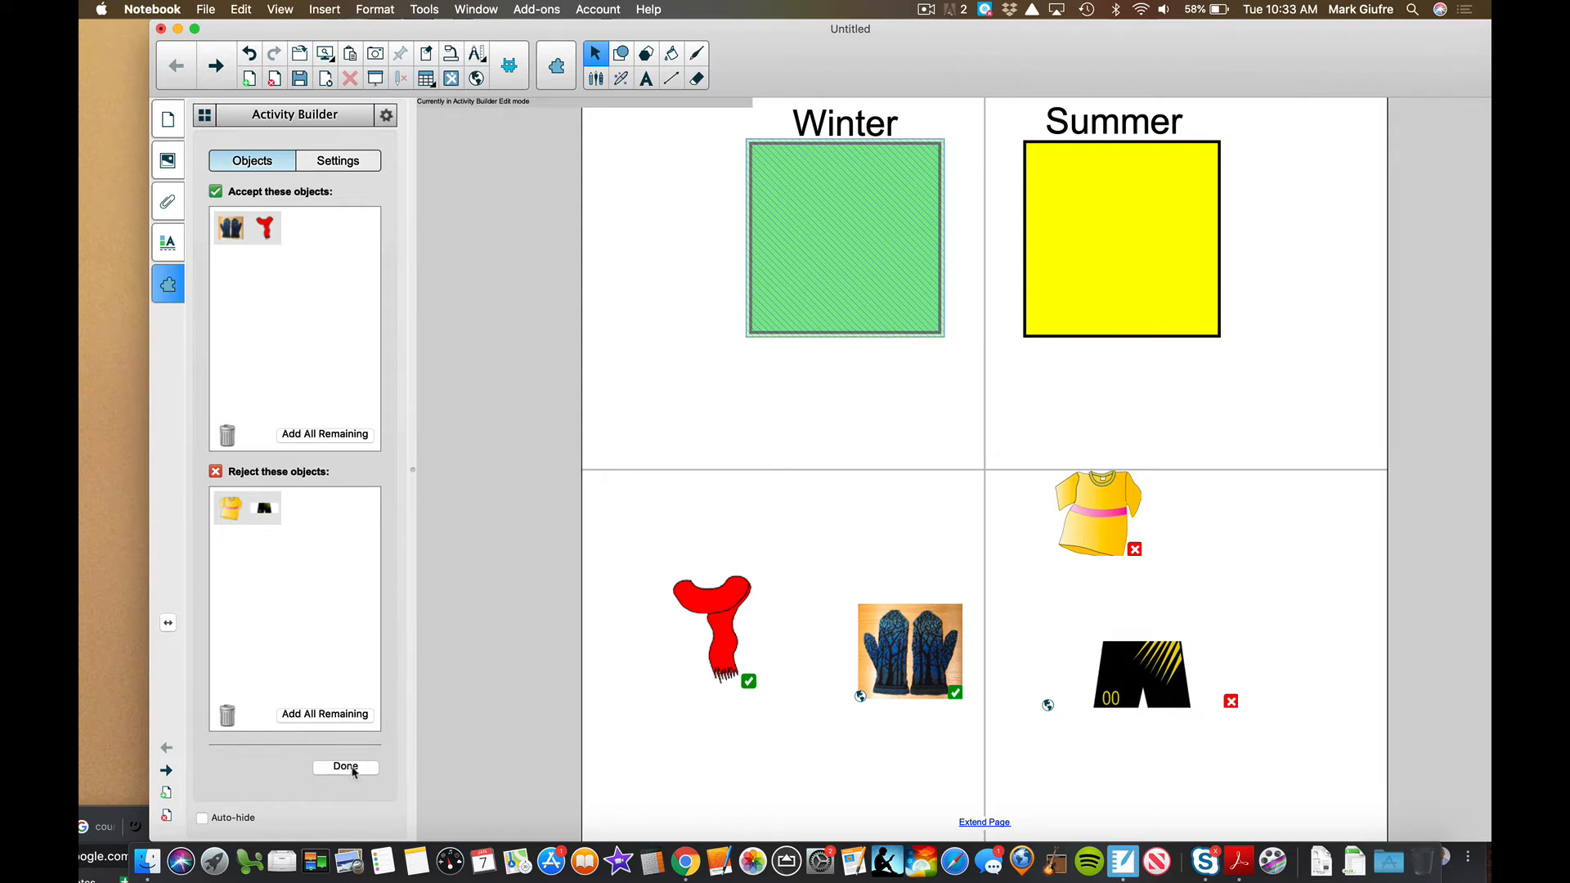
- Set the Winter square's animation for accepted objects to Spin and finish editing the activity object
{"action": "left_click", "coordinate": [357, 163]}
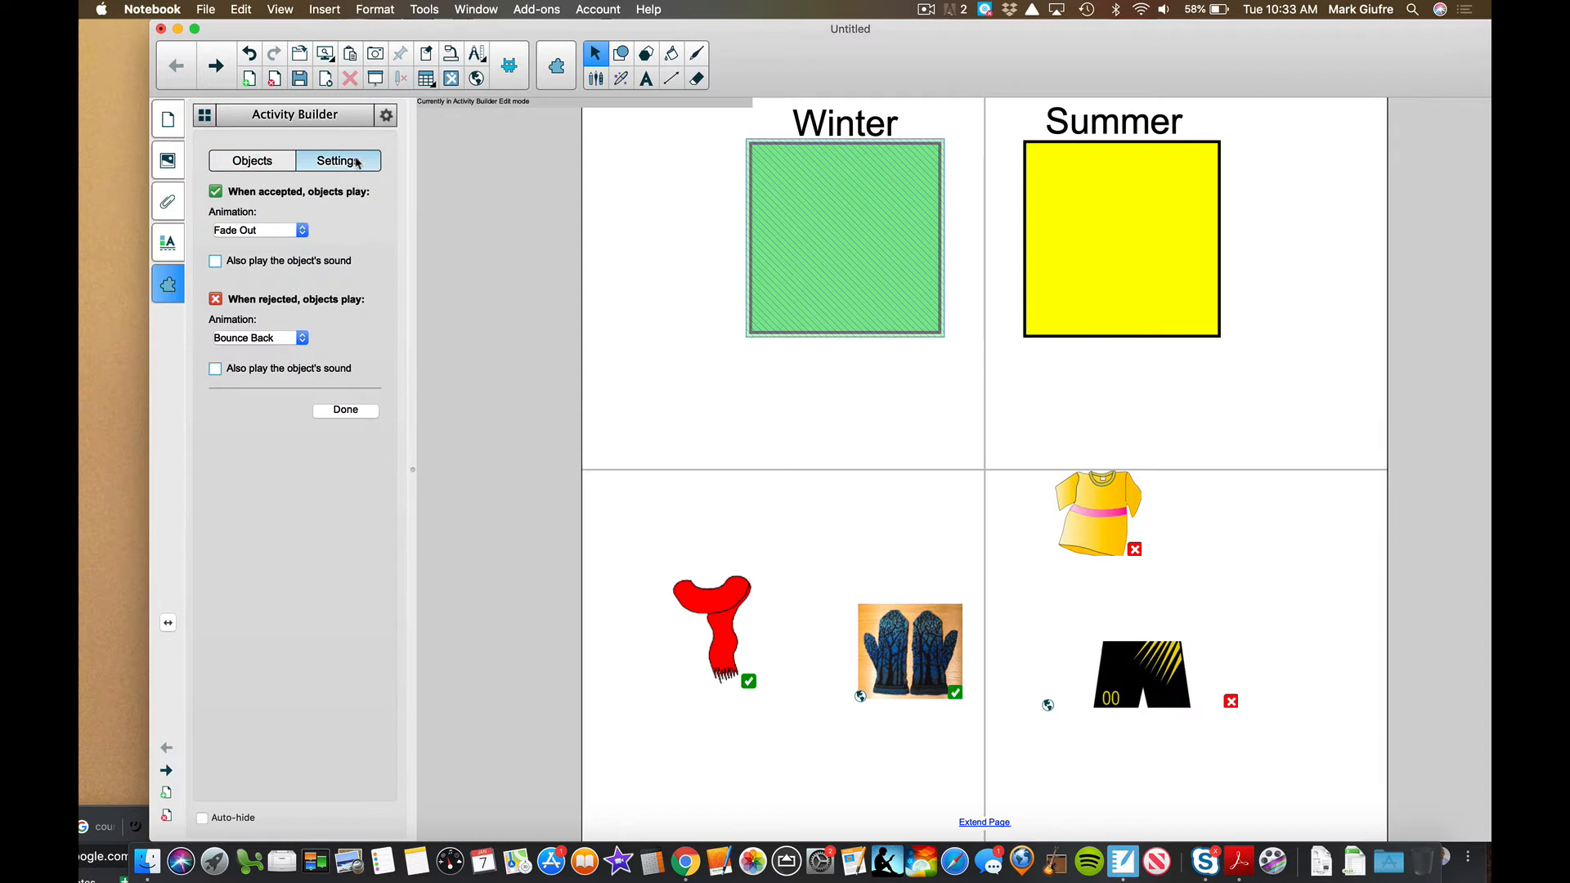
{"action": "left_click", "coordinate": [259, 163]}
{"action": "left_click", "coordinate": [356, 168]}
{"action": "left_click", "coordinate": [250, 233]}
{"action": "left_click", "coordinate": [270, 236]}
{"action": "left_click", "coordinate": [283, 231]}
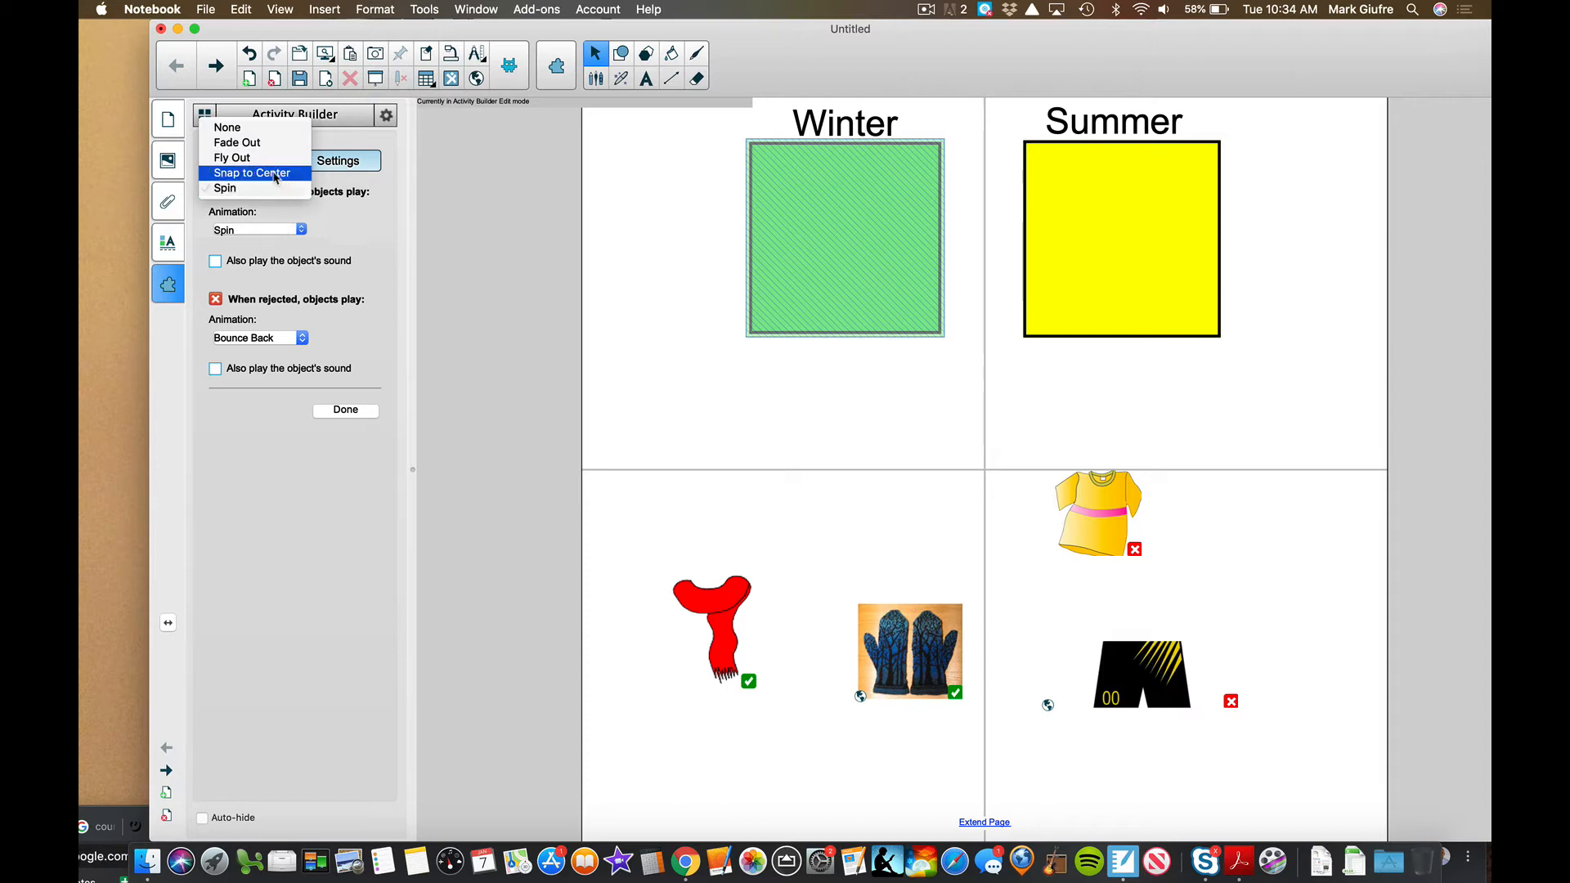
{"action": "left_click", "coordinate": [263, 190]}
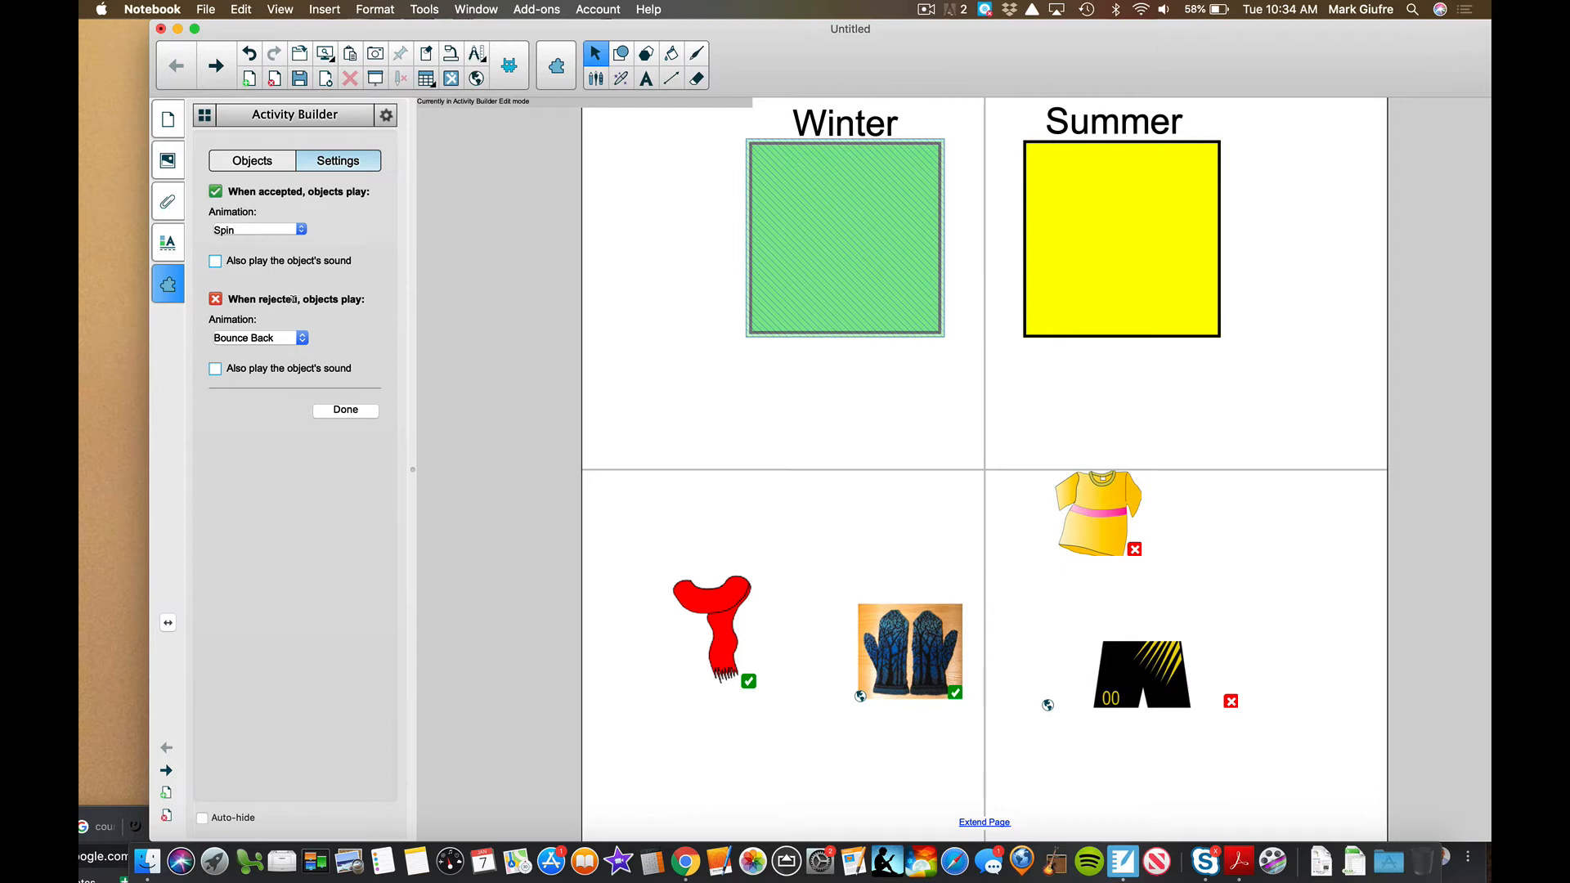
{"action": "left_click", "coordinate": [346, 412]}
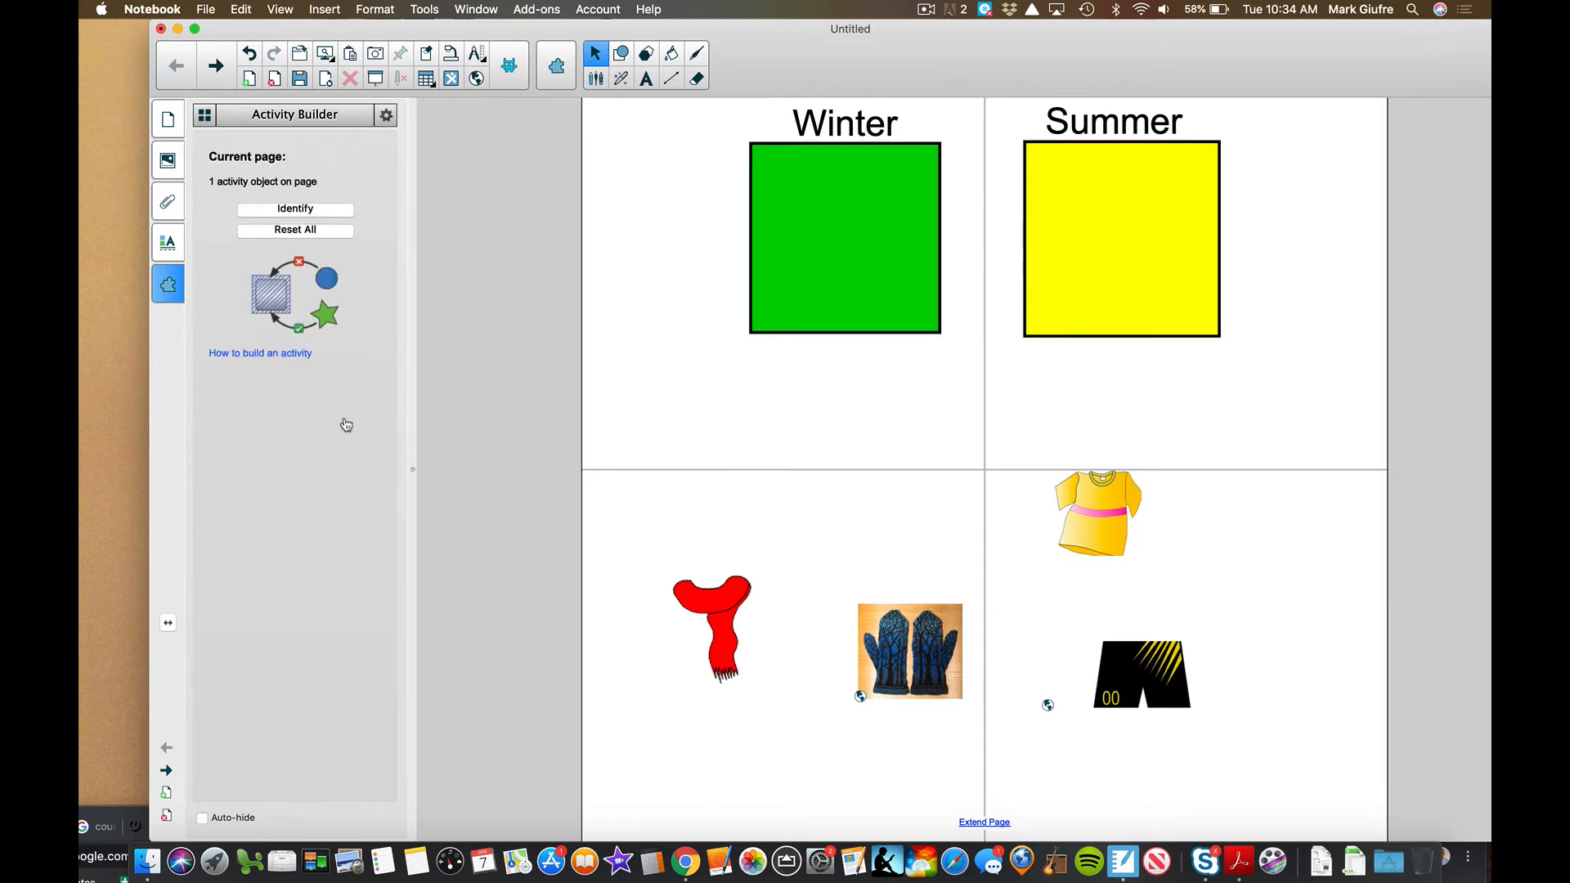
- Set up the yellow Summer square as an activity object that accepts the shirt and shorts and rejects the scarf and mittens
{"action": "left_click", "coordinate": [1137, 179]}
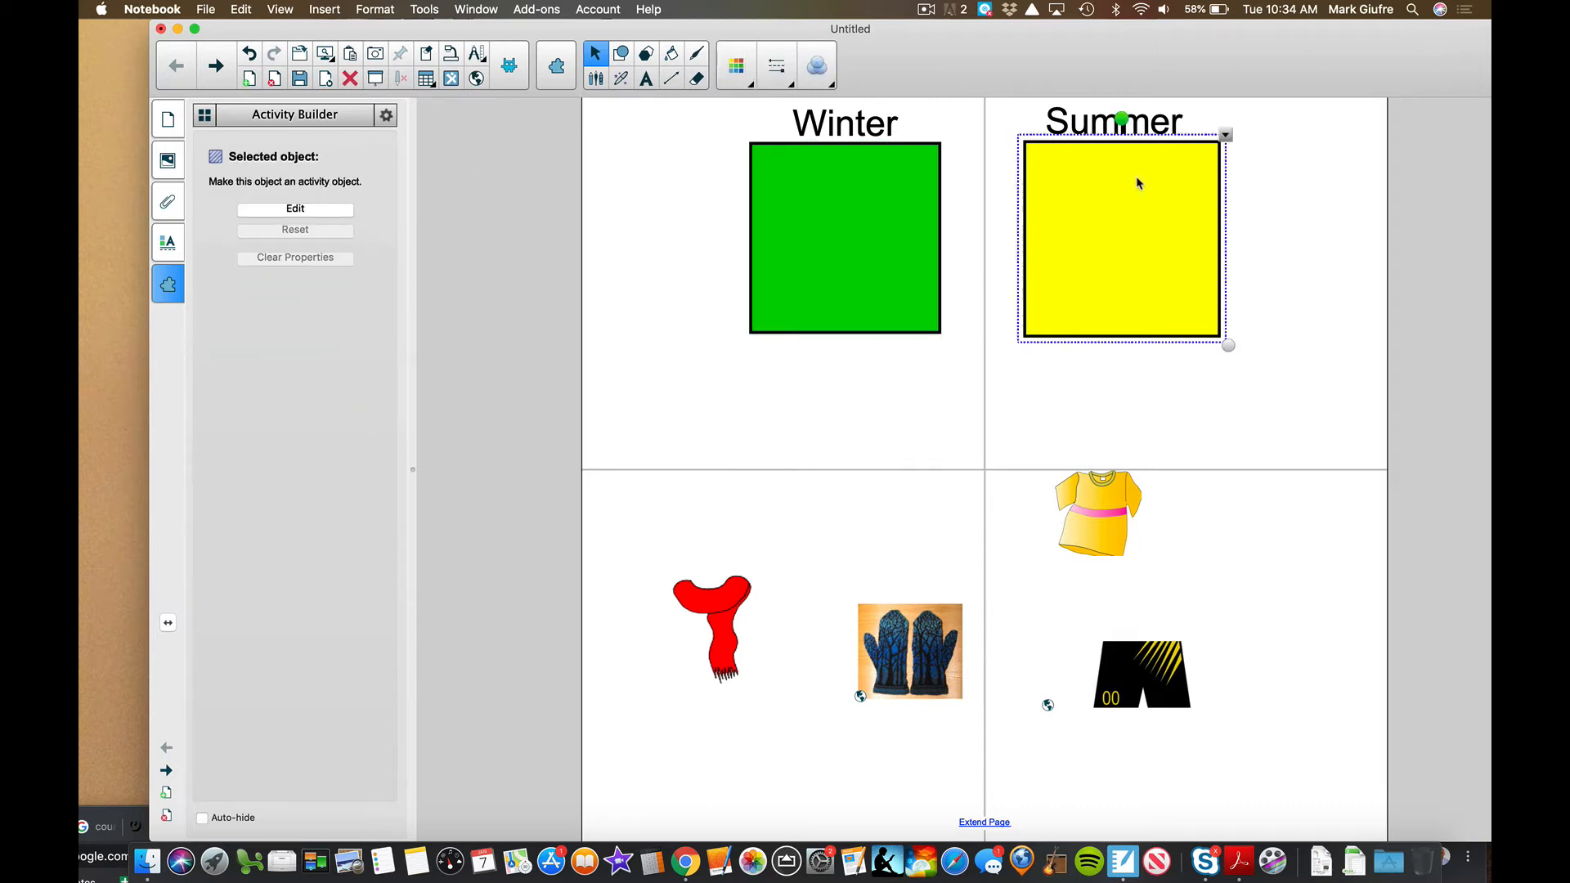
{"action": "left_click", "coordinate": [348, 209]}
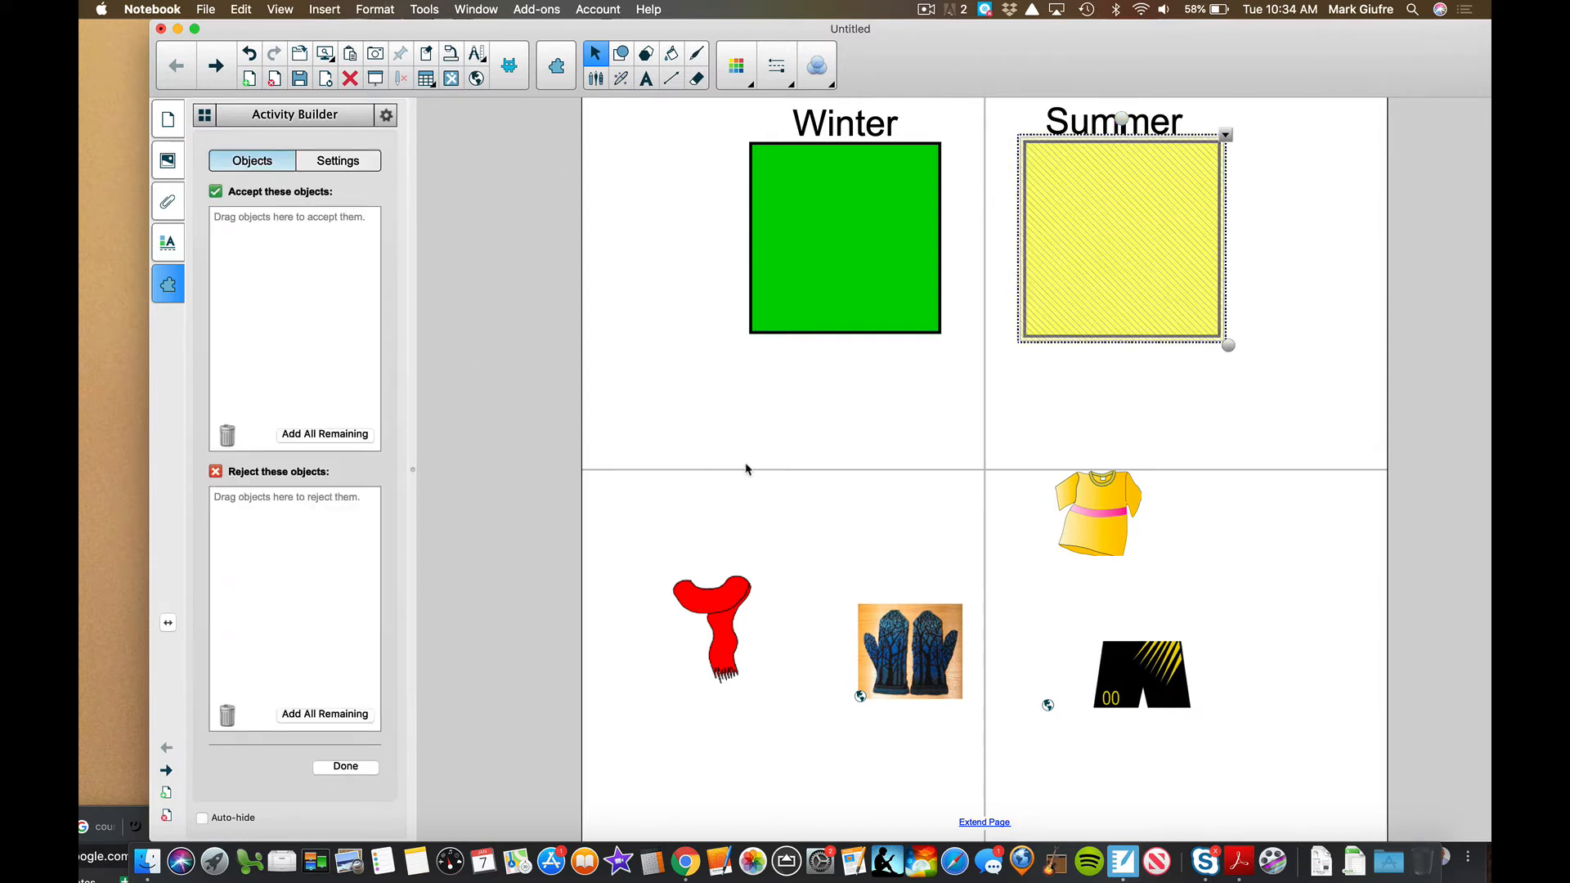
{"action": "left_click_drag", "start_coordinate": [1100, 495], "coordinate": [261, 254]}
{"action": "left_click_drag", "start_coordinate": [1128, 666], "coordinate": [282, 253]}
{"action": "left_click_drag", "start_coordinate": [675, 615], "coordinate": [273, 538]}
{"action": "left_click_drag", "start_coordinate": [900, 646], "coordinate": [314, 540]}
- Set the Summer square's animation for accepted objects to Spin and finish editing it
{"action": "left_click", "coordinate": [344, 163]}
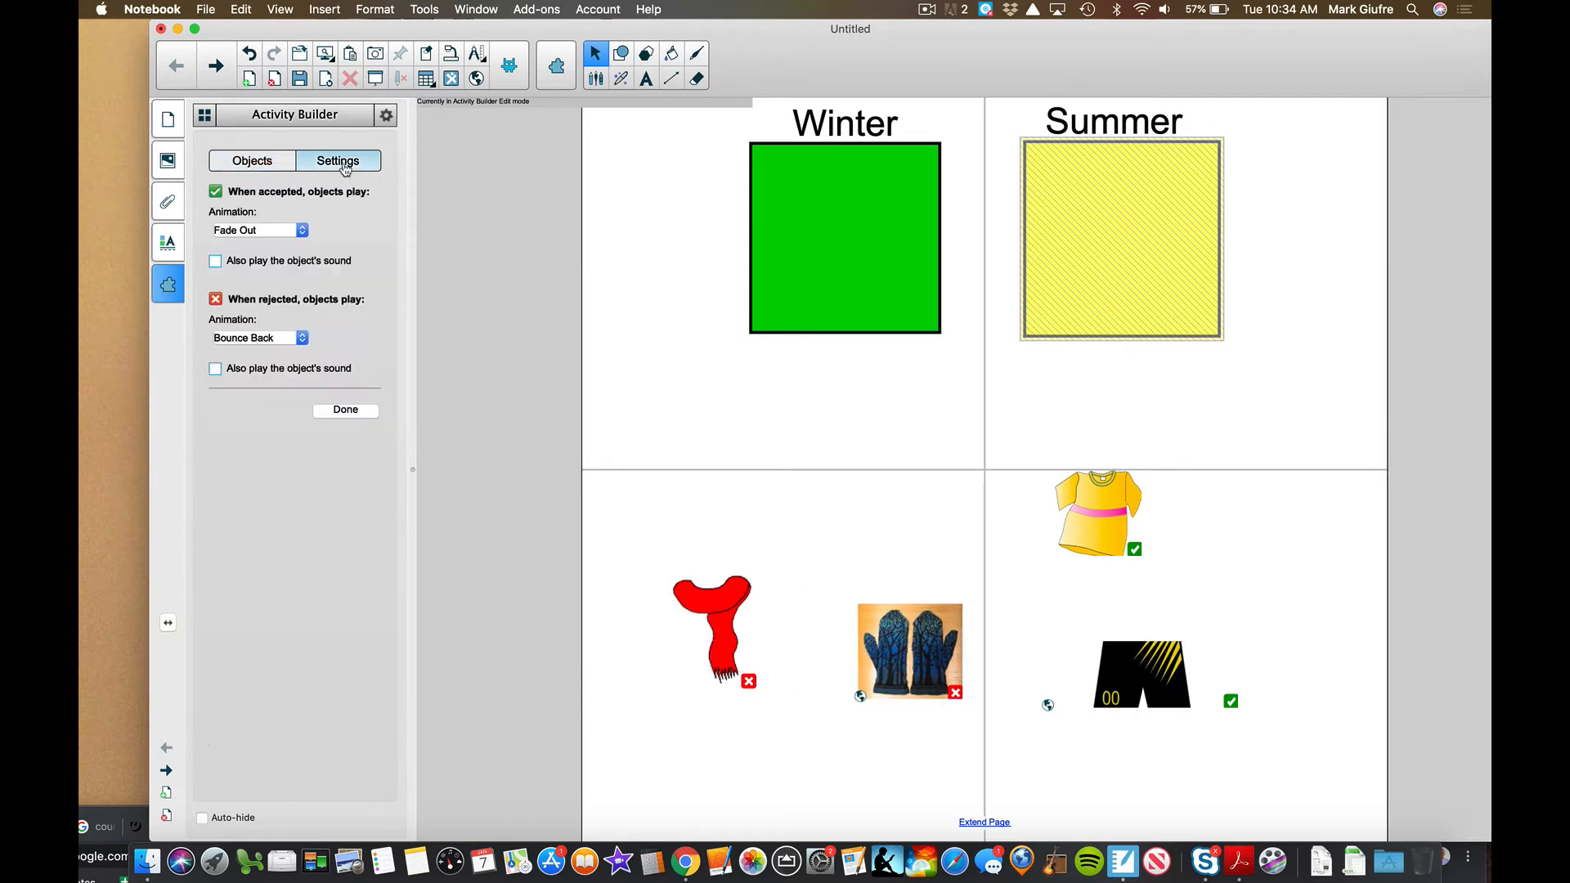
{"action": "left_click", "coordinate": [290, 236]}
{"action": "left_click", "coordinate": [290, 234]}
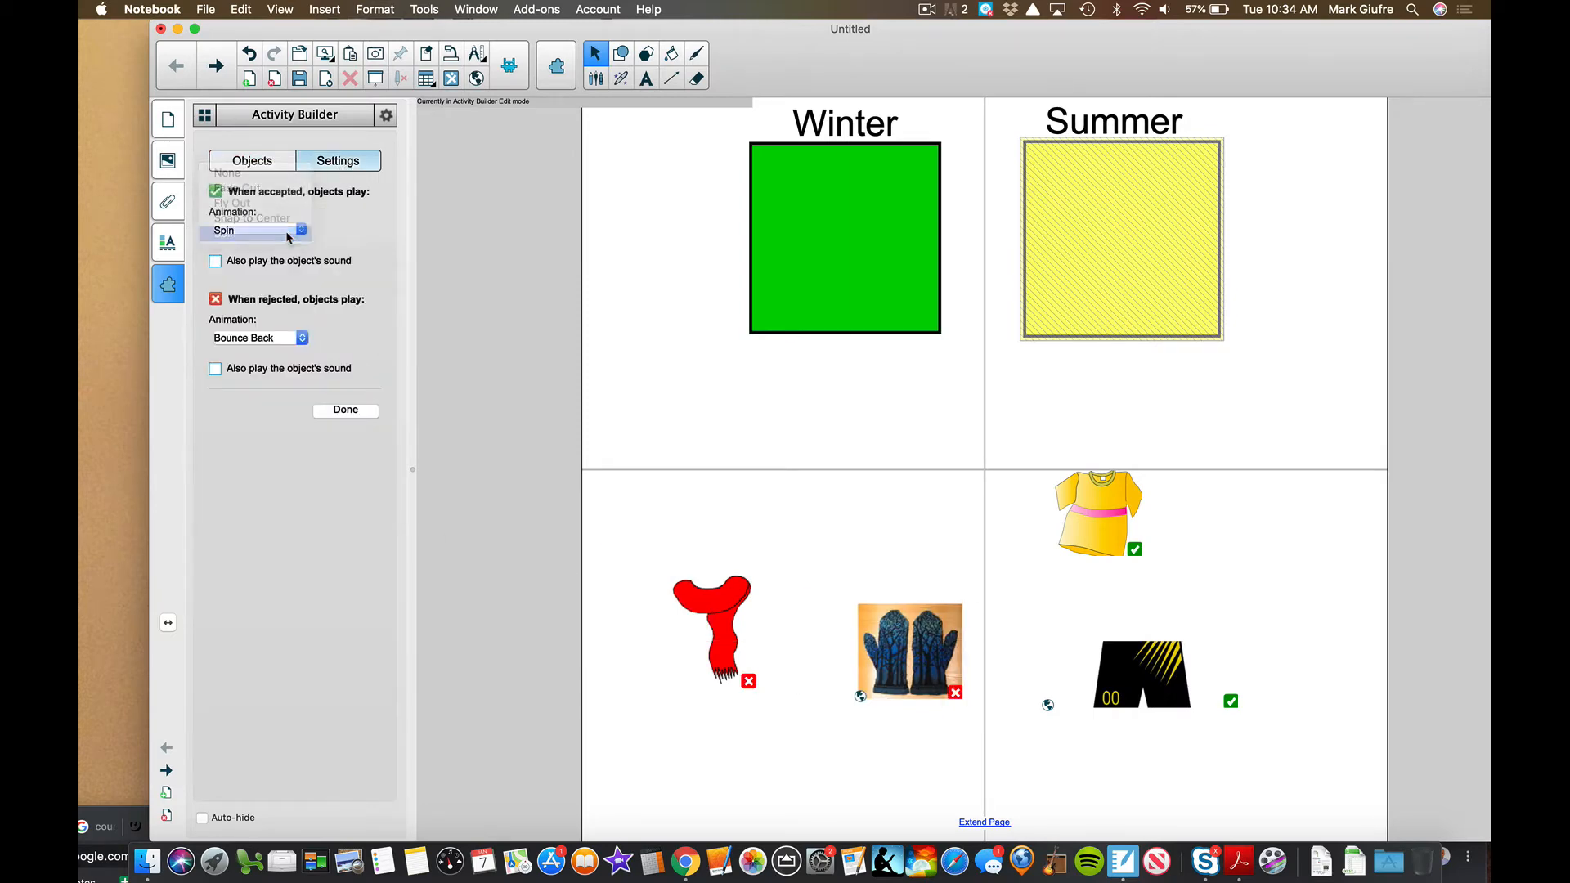
{"action": "left_click", "coordinate": [354, 416]}
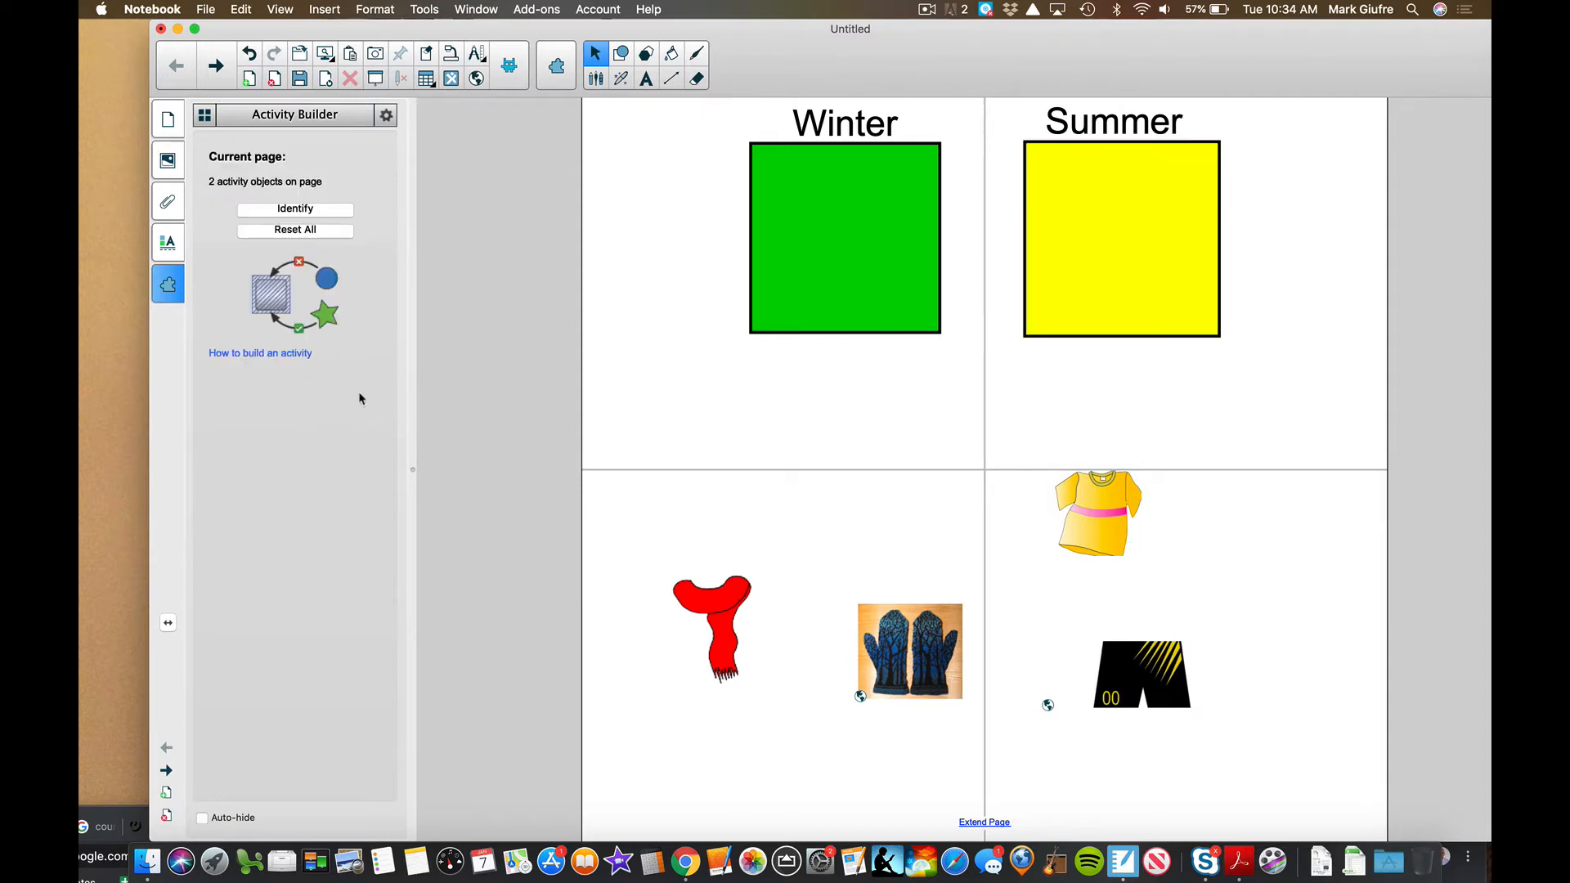
- Turn on Auto-hide for the side panel and sort the scarf and mittens into the green Winter square
{"action": "left_click", "coordinate": [203, 817]}
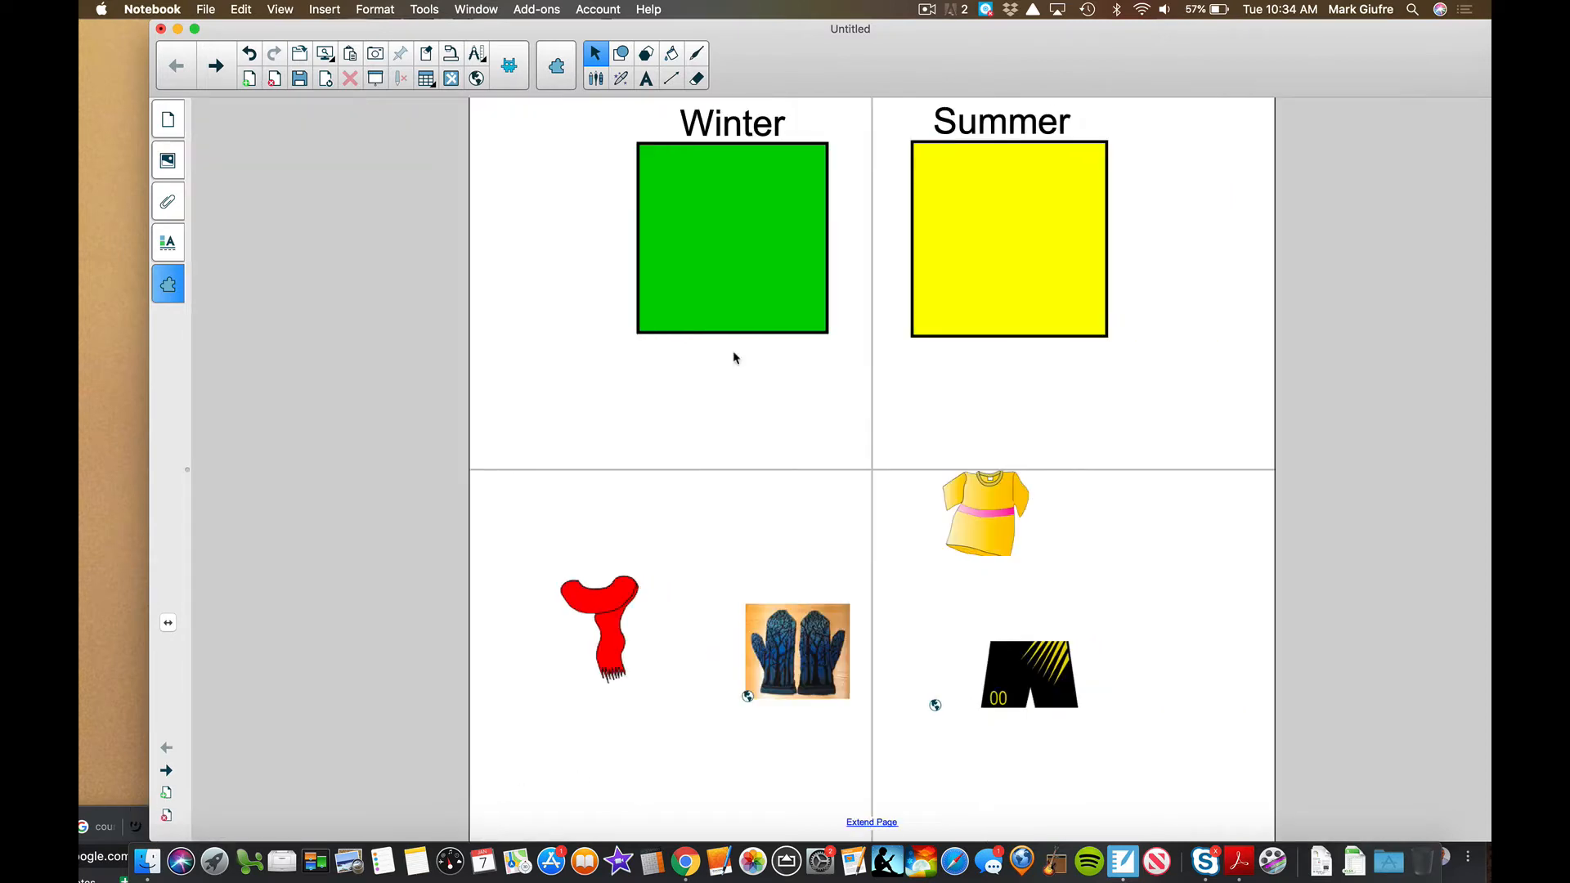
{"action": "left_click_drag", "start_coordinate": [603, 615], "coordinate": [805, 157]}
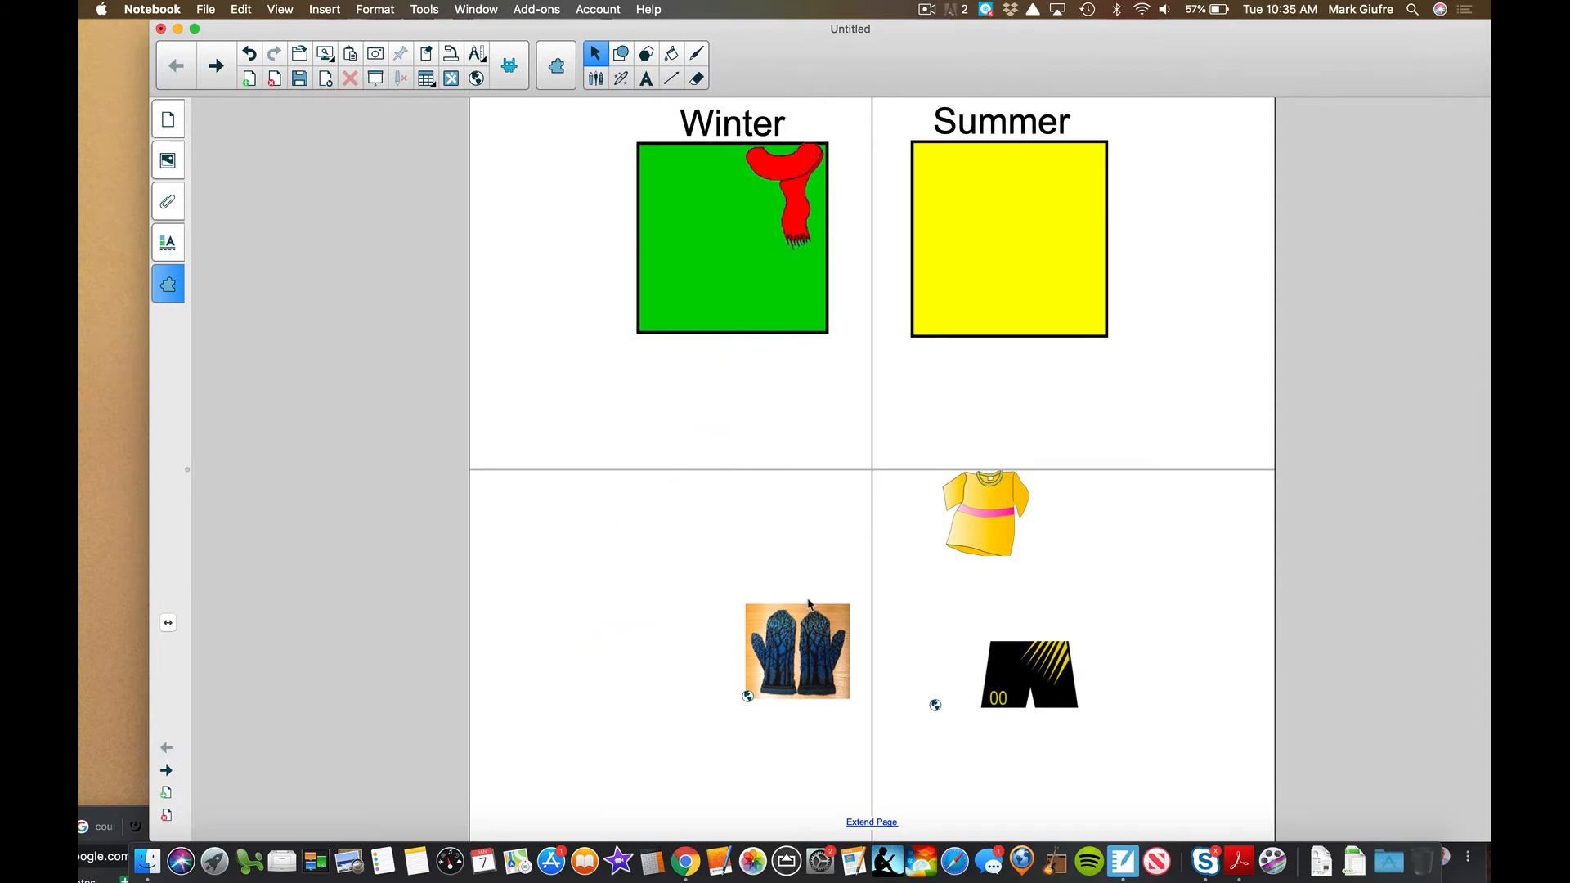
{"action": "left_click_drag", "start_coordinate": [809, 609], "coordinate": [763, 211]}
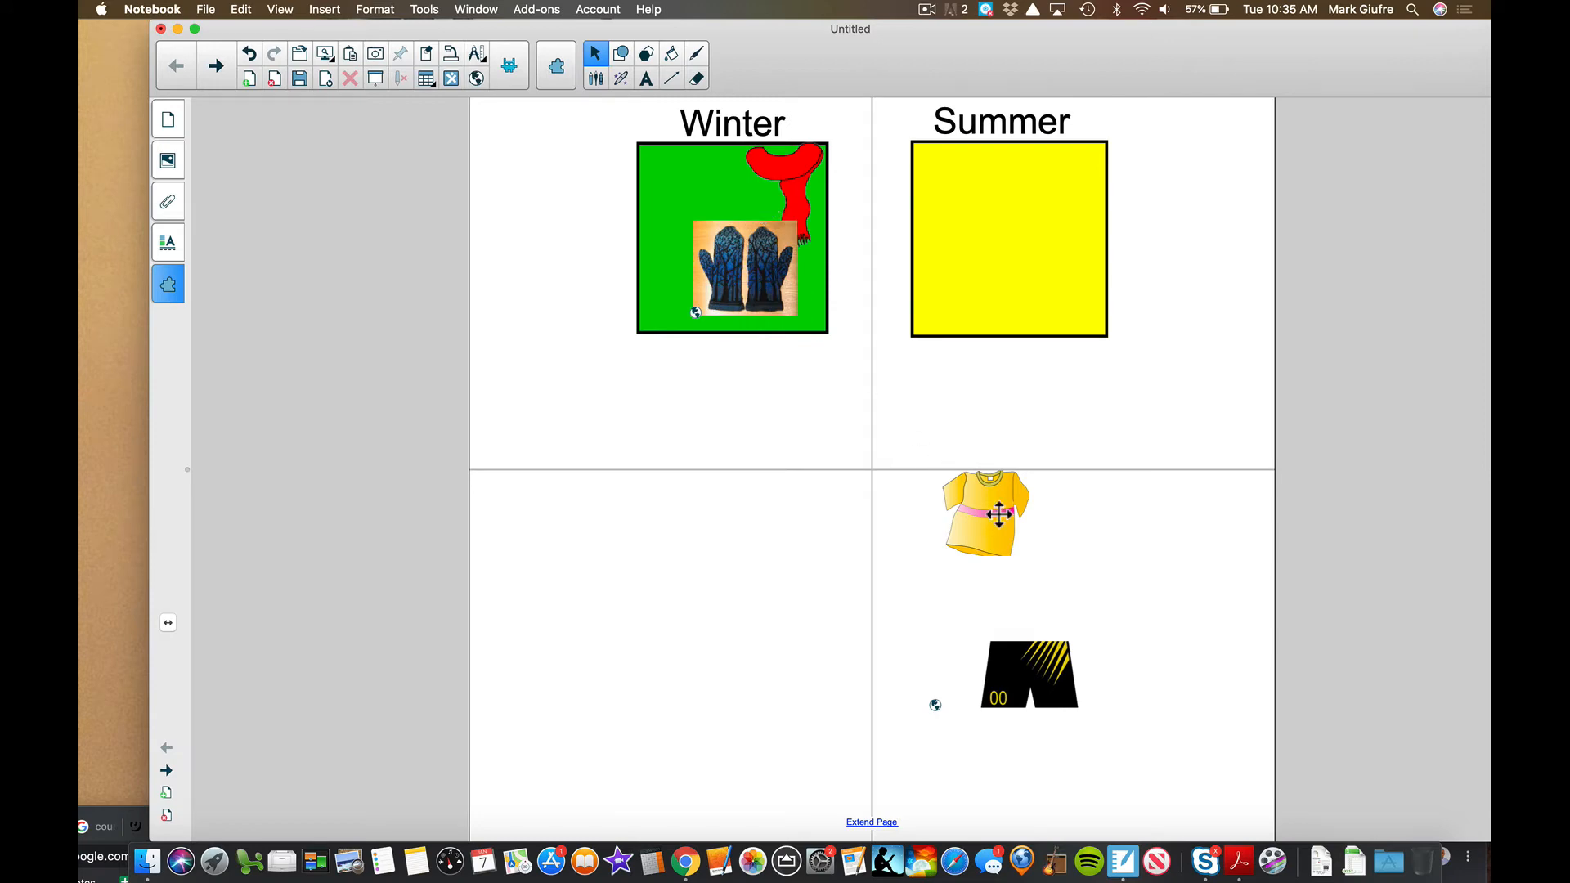
- Test the shirt on the Winter square, and sort the shirt and shorts into the yellow Summer square
{"action": "left_click_drag", "start_coordinate": [1000, 514], "coordinate": [724, 214]}
{"action": "left_click_drag", "start_coordinate": [993, 491], "coordinate": [691, 156]}
{"action": "left_click_drag", "start_coordinate": [980, 508], "coordinate": [991, 220]}
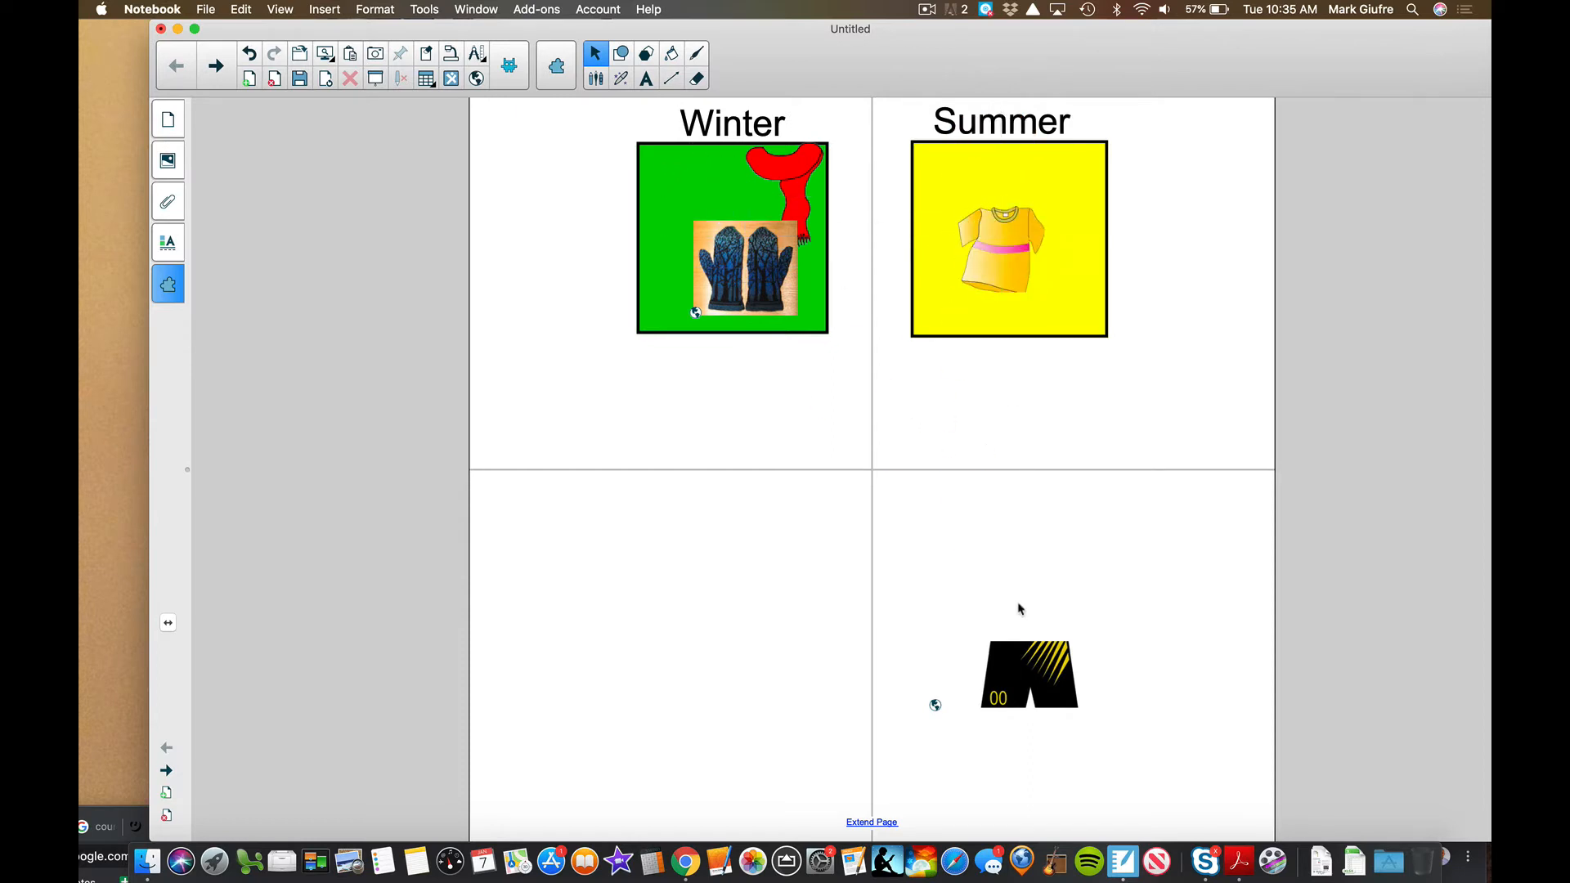
{"action": "left_click_drag", "start_coordinate": [1029, 654], "coordinate": [1016, 211]}
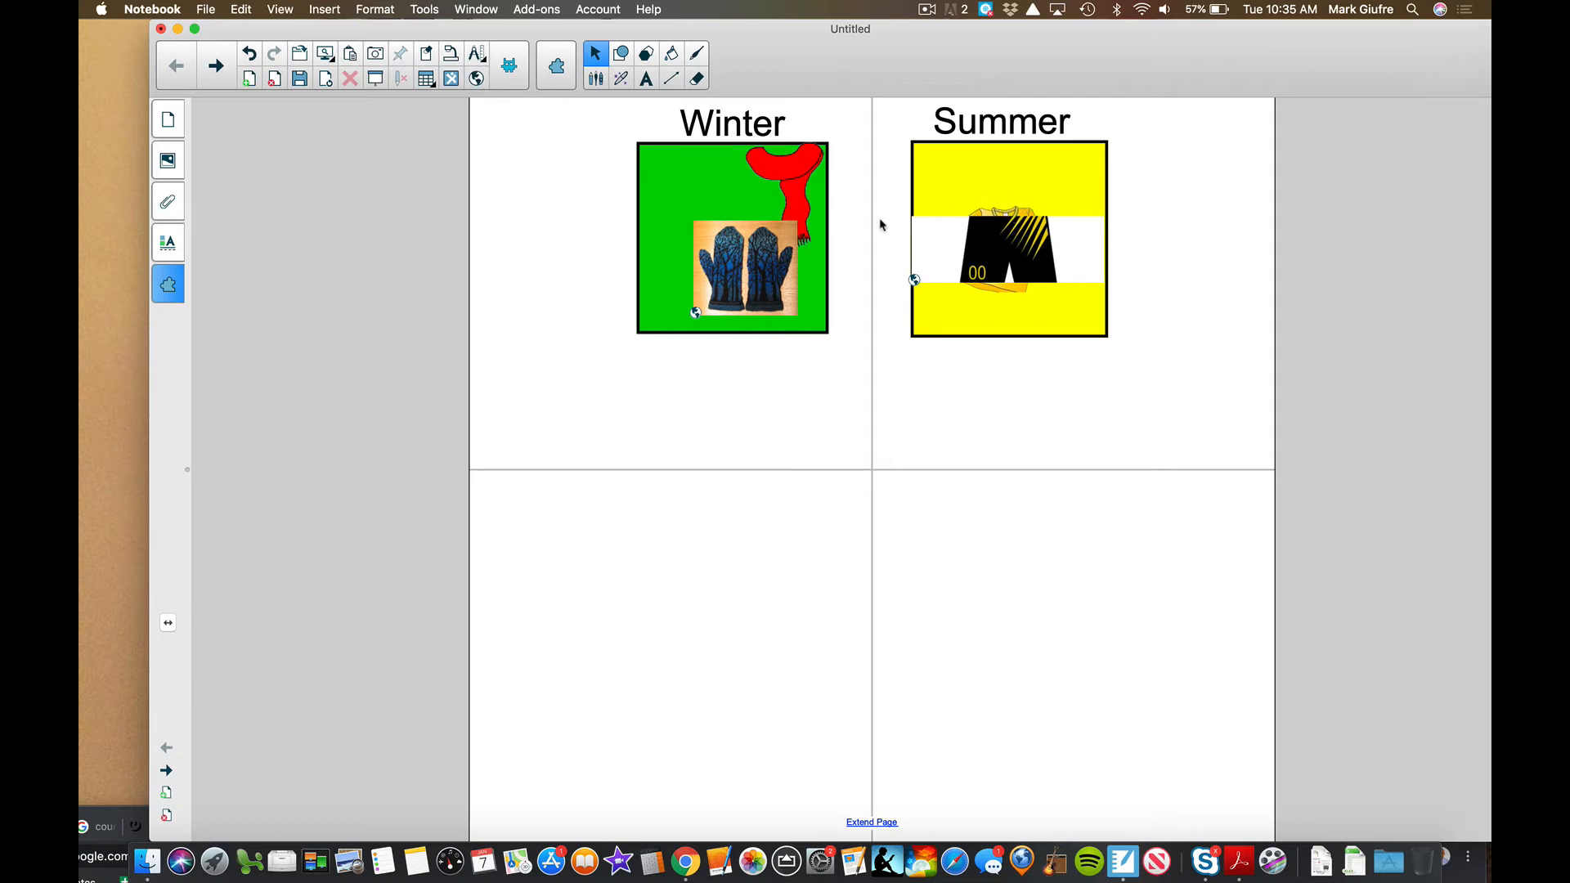
- Clear the page by deleting the Winter and Summer squares, their headings and all the clothing images
{"action": "left_click", "coordinate": [769, 268]}
{"action": "key", "text": "Delete"}
{"action": "left_click", "coordinate": [800, 236]}
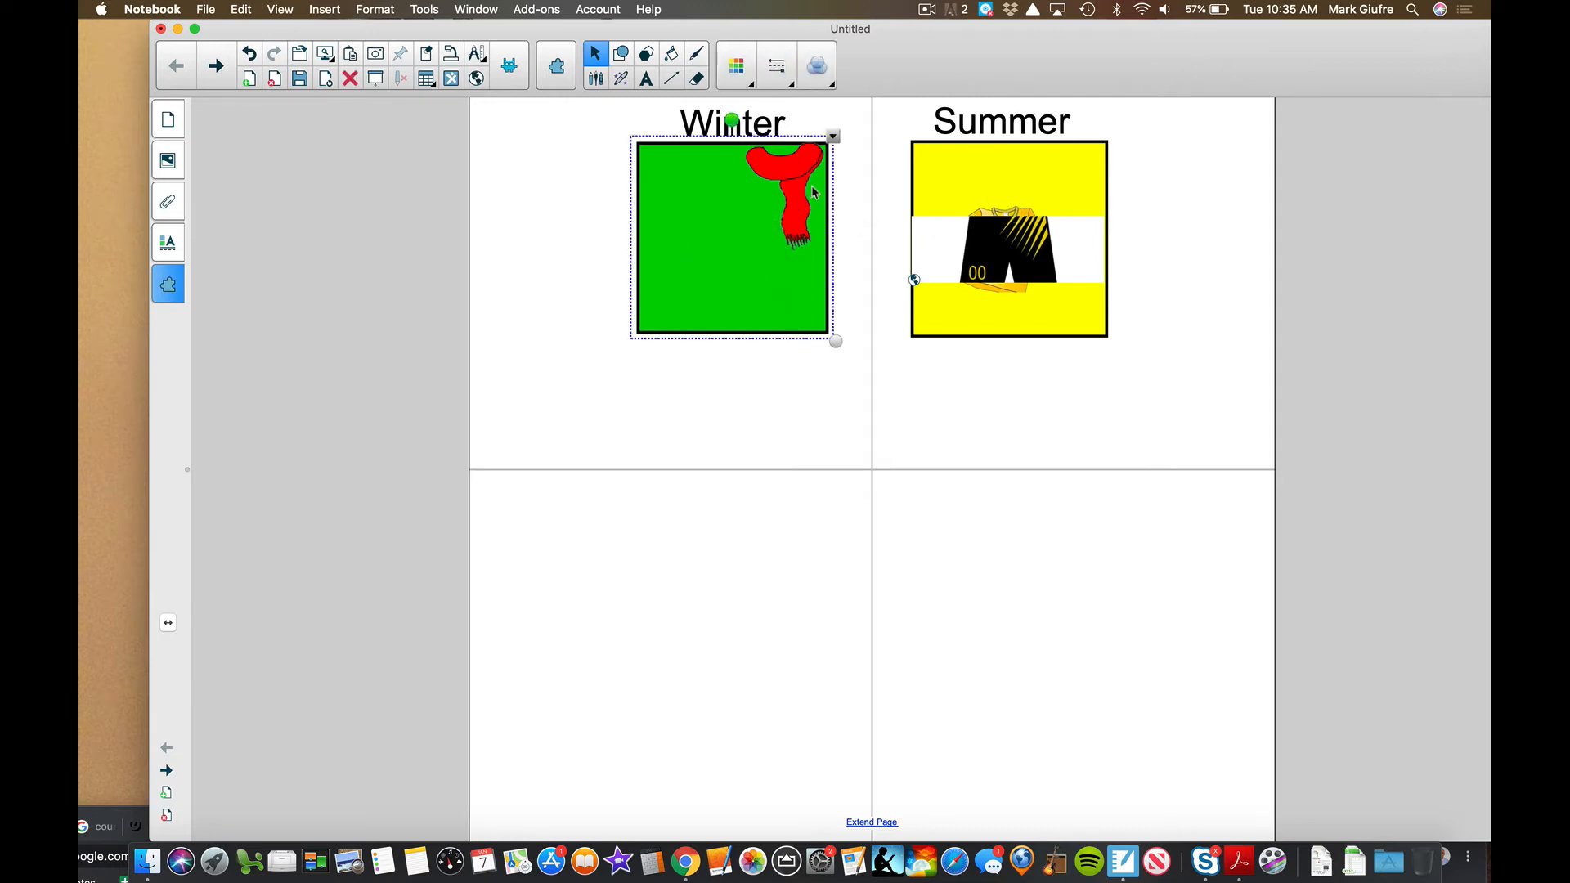
{"action": "key", "text": "Delete"}
{"action": "left_click", "coordinate": [807, 192]}
{"action": "key", "text": "Delete"}
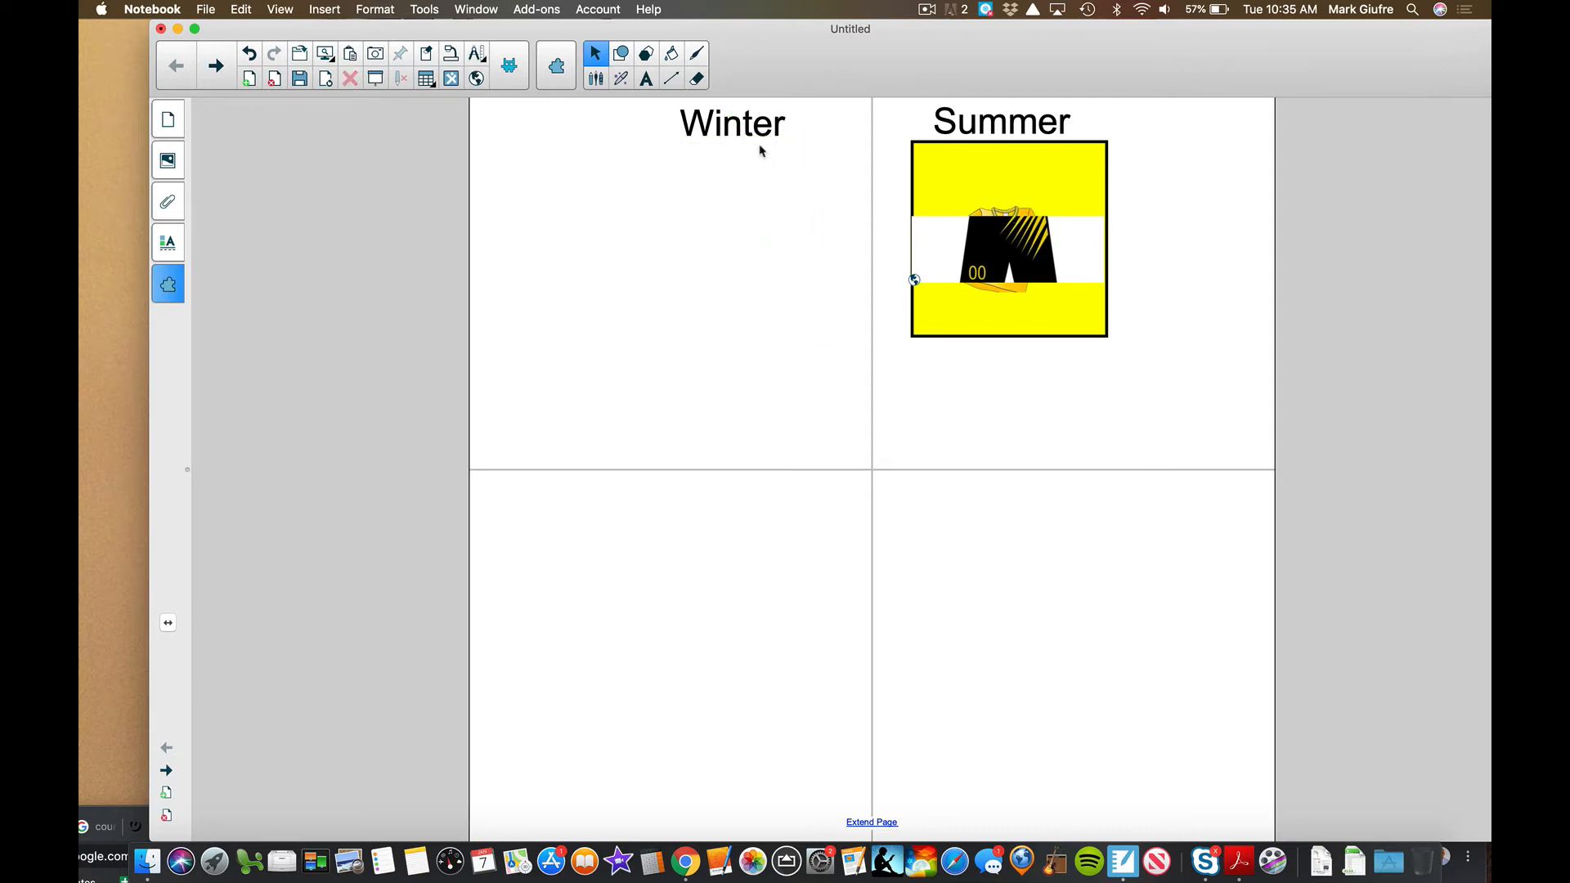
{"action": "left_click", "coordinate": [756, 129]}
{"action": "key", "text": "Delete"}
{"action": "left_click_drag", "start_coordinate": [1149, 509], "coordinate": [881, 119]}
{"action": "key", "text": "Delete"}
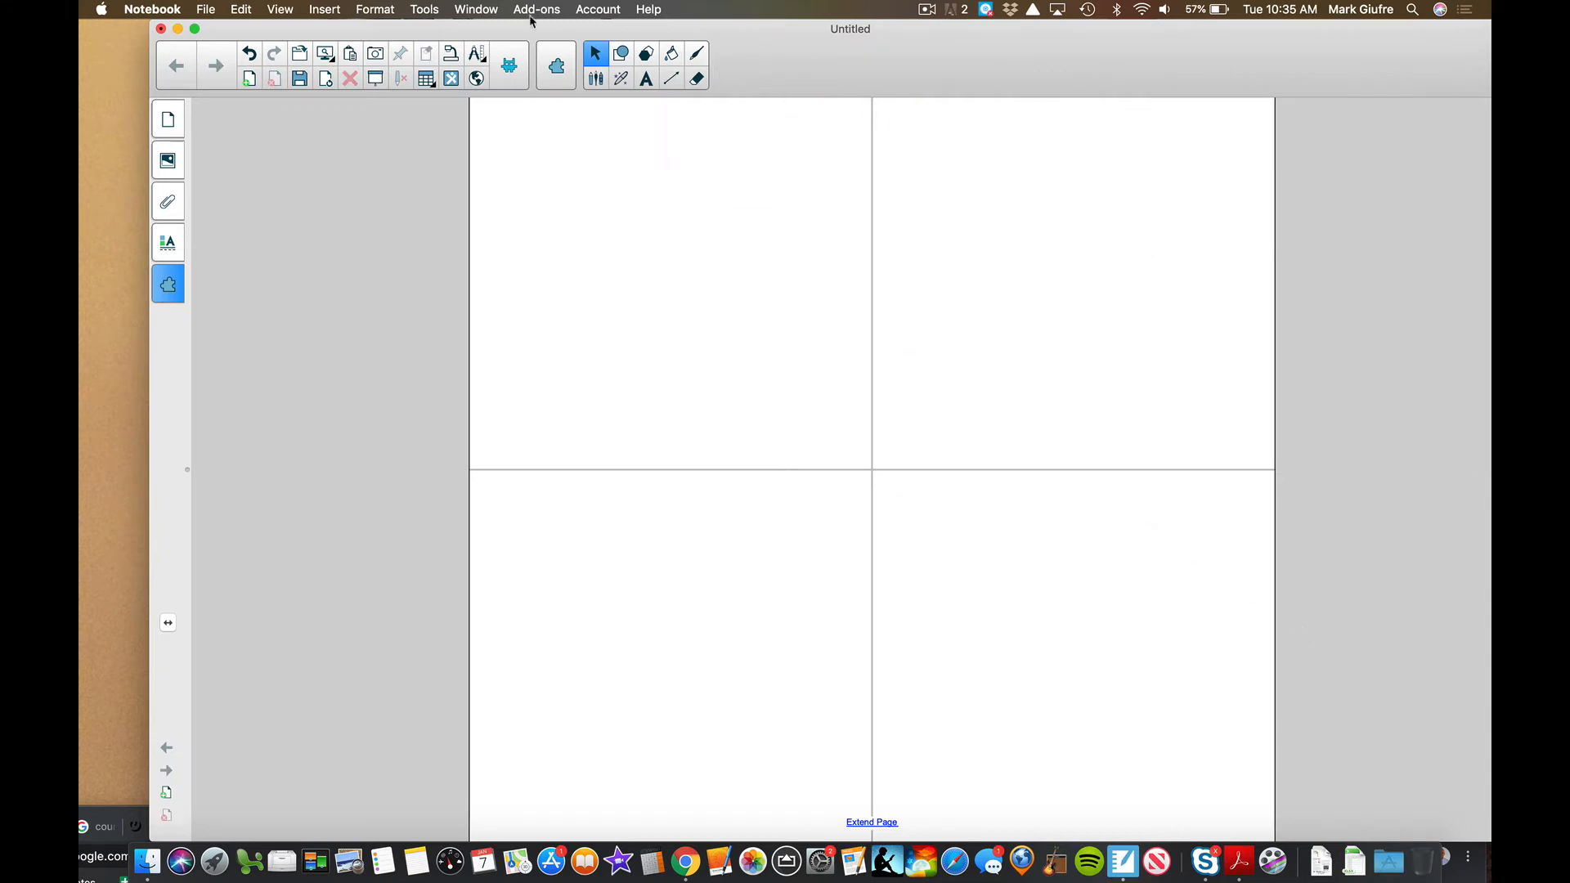
- Start creating a new game-based activity of the Super Sort type
{"action": "left_click", "coordinate": [507, 67]}
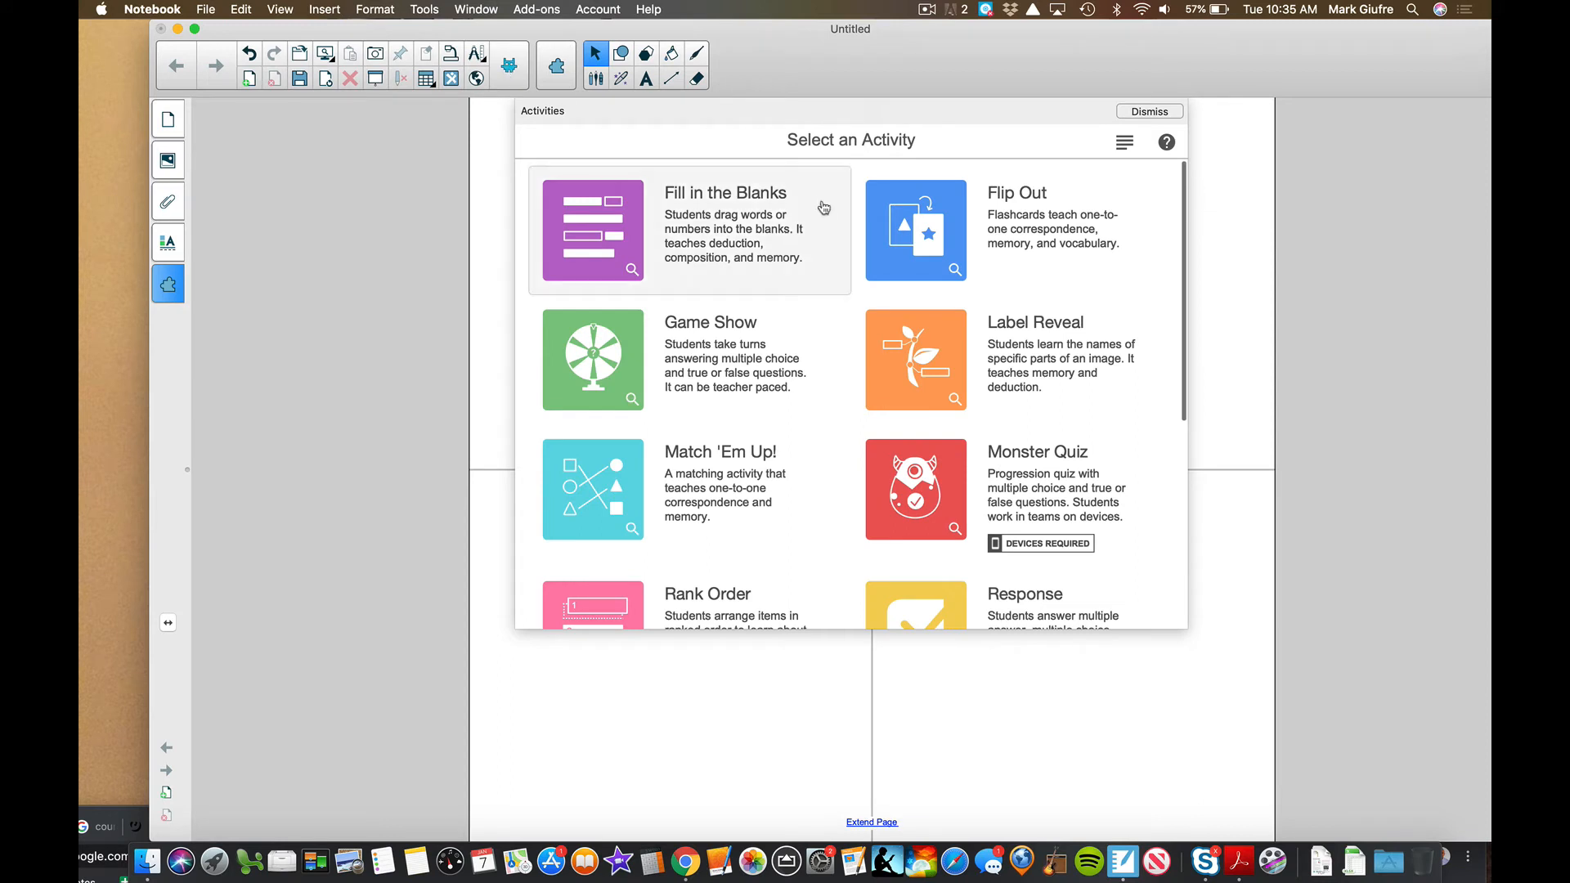
{"action": "scroll", "coordinate": [840, 395], "scroll_direction": "down", "scroll_amount": 1}
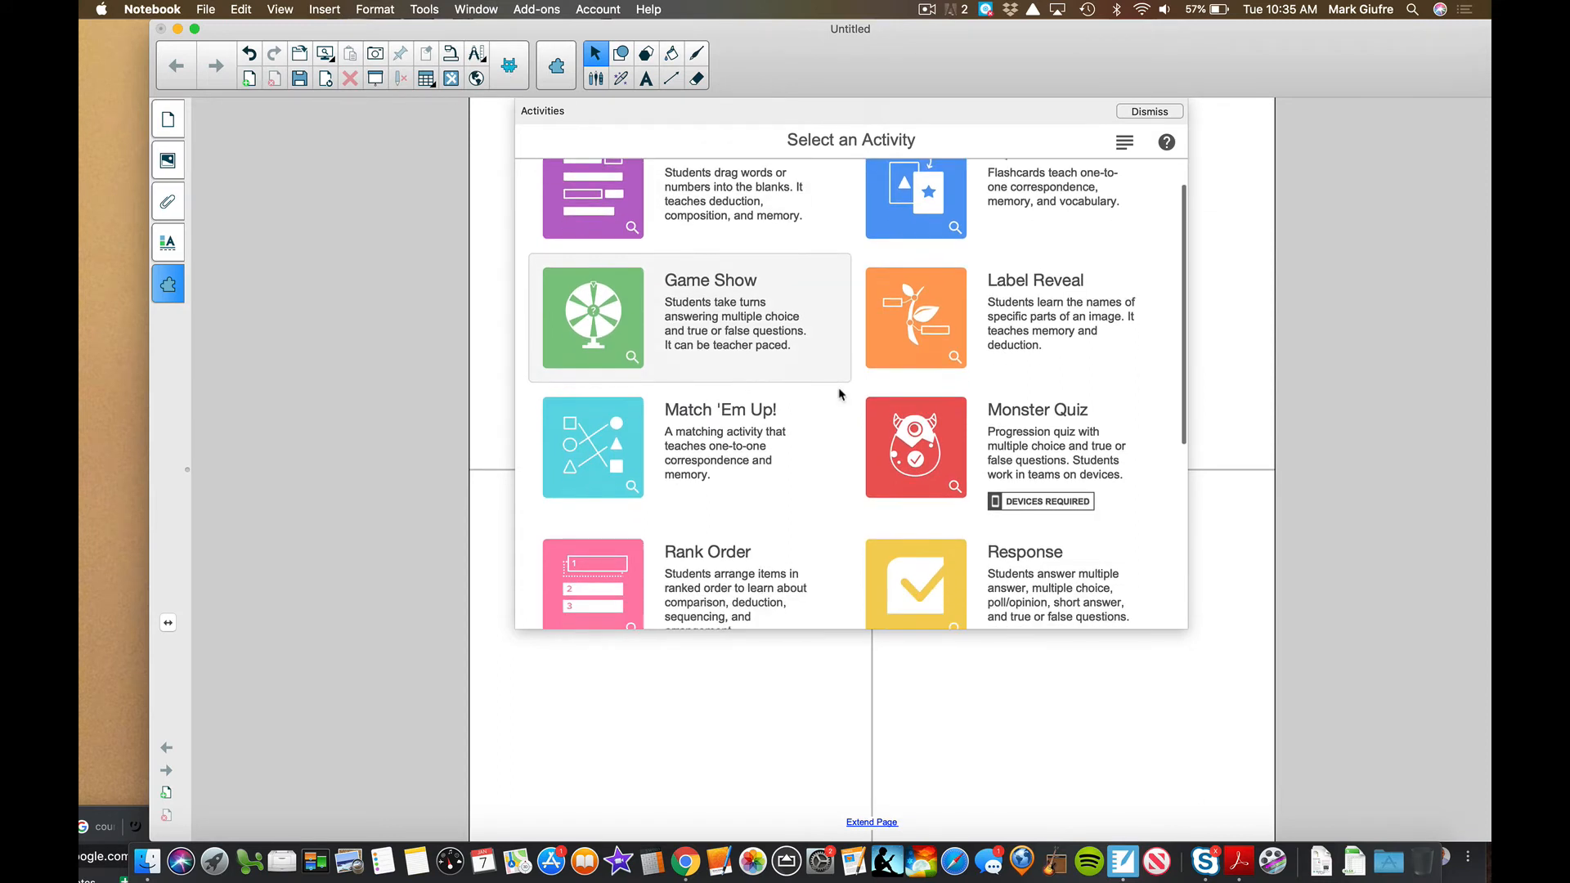
{"action": "scroll", "coordinate": [839, 395], "scroll_direction": "down", "scroll_amount": 1}
{"action": "scroll", "coordinate": [840, 395], "scroll_direction": "down", "scroll_amount": 4}
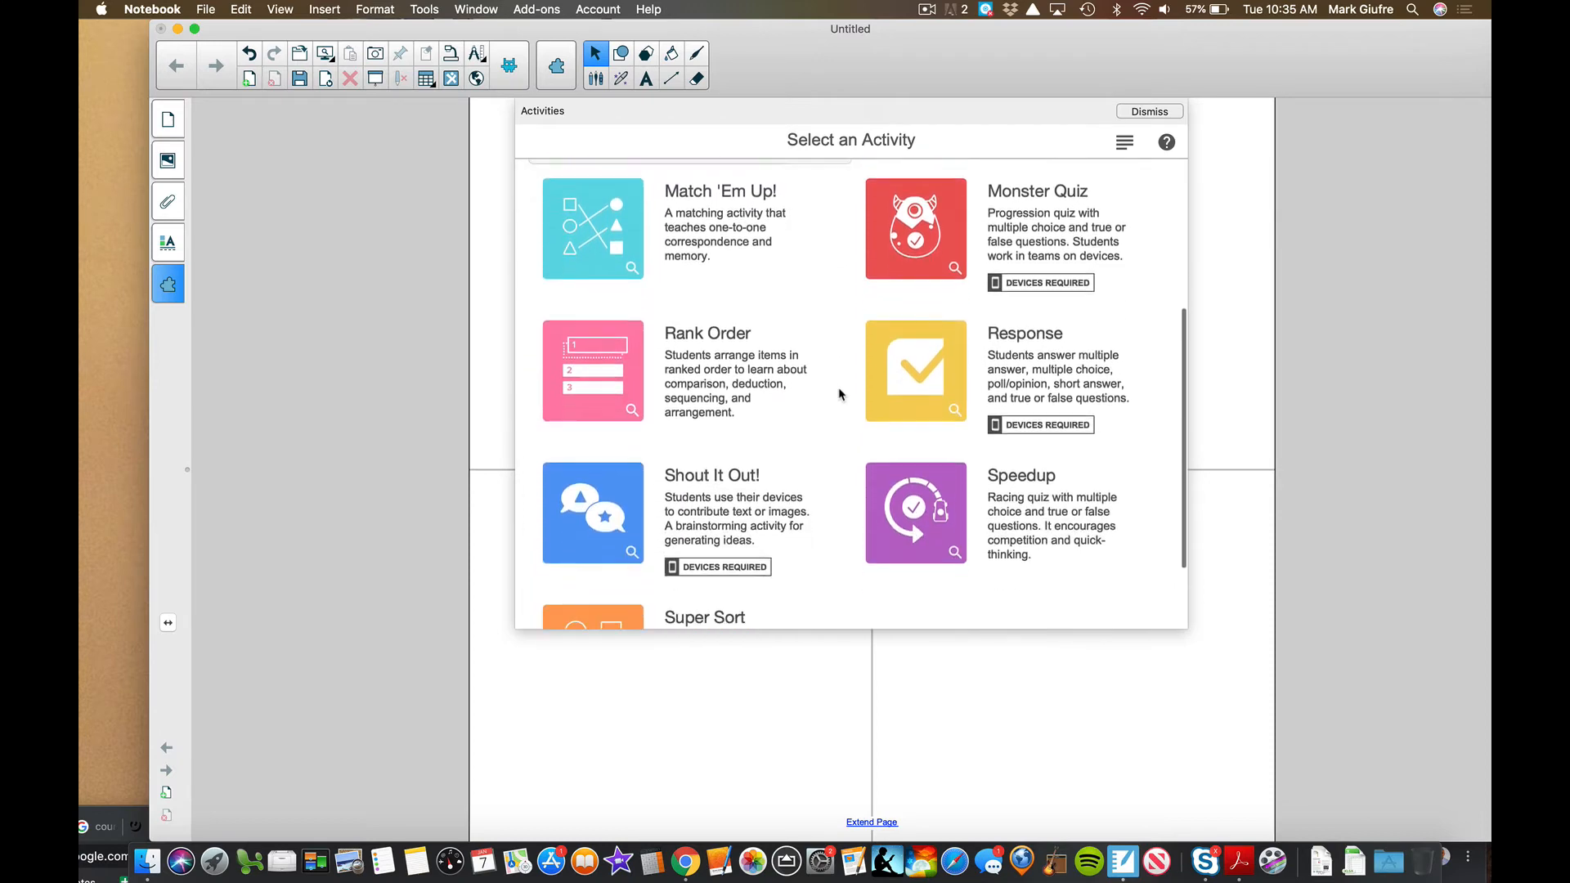
{"action": "scroll", "coordinate": [839, 395], "scroll_direction": "down", "scroll_amount": 3}
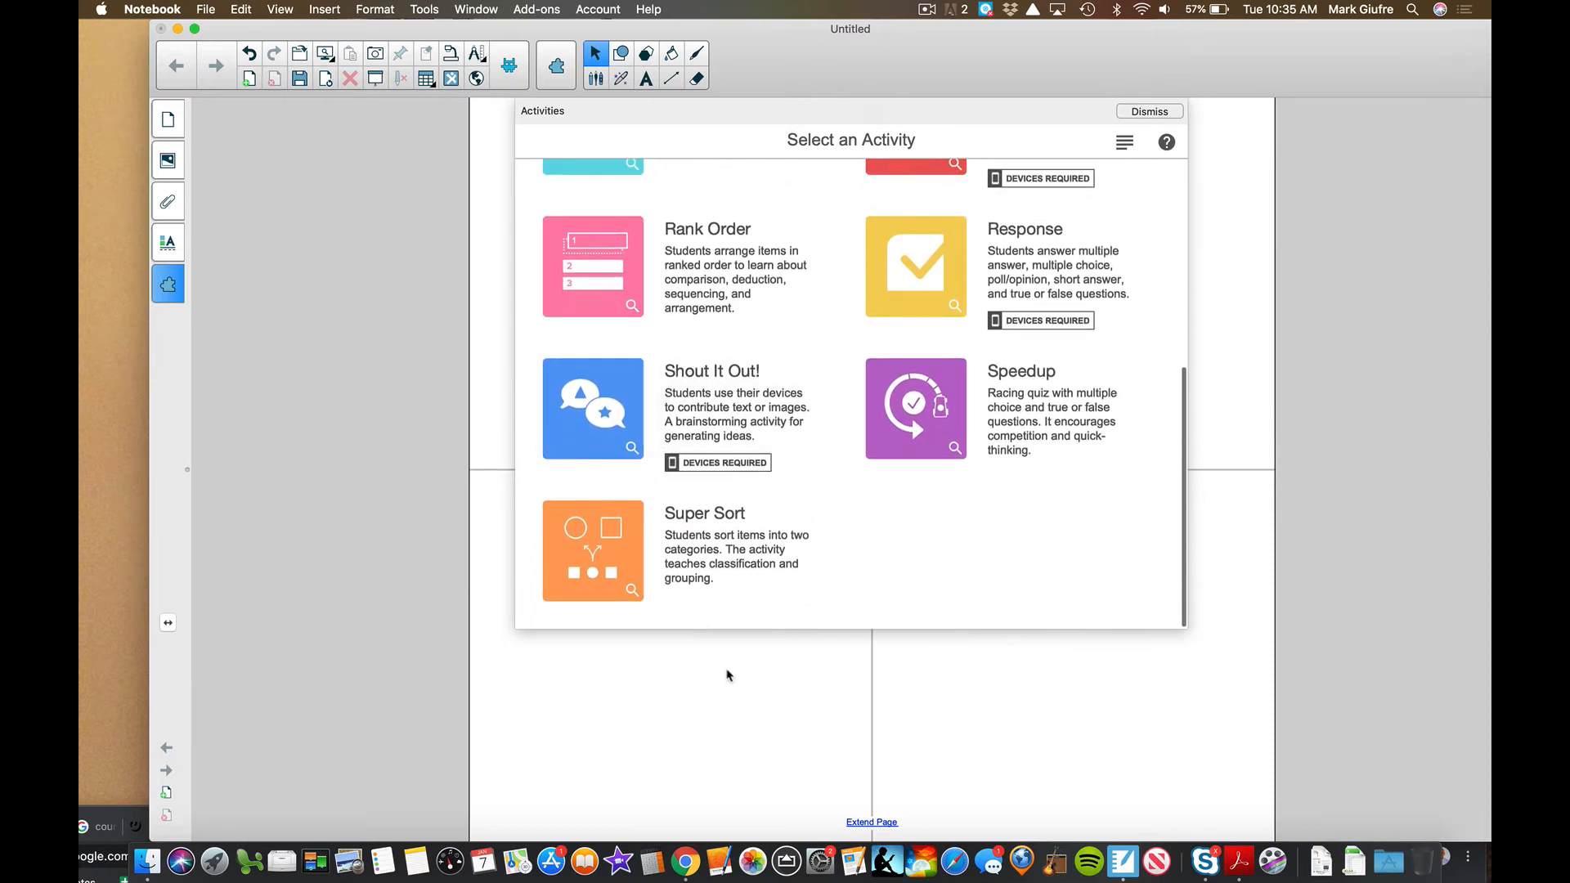
{"action": "left_click", "coordinate": [680, 555]}
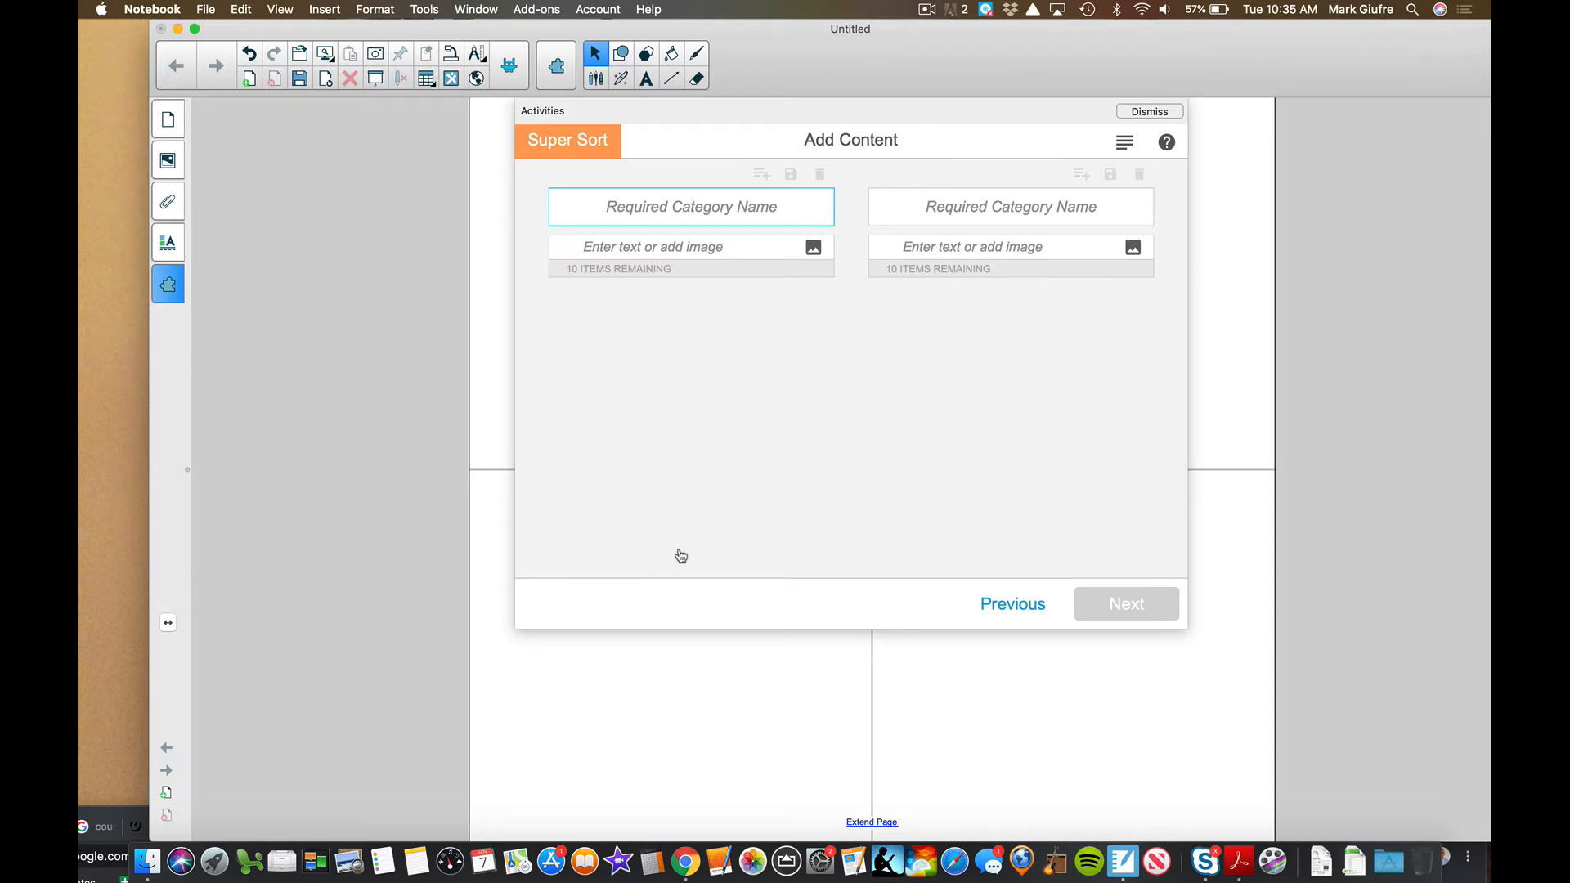
- Name the two sorting categories "Winter Clothes" and "Summer Clothes"
{"action": "type", "text": "Winter C"}
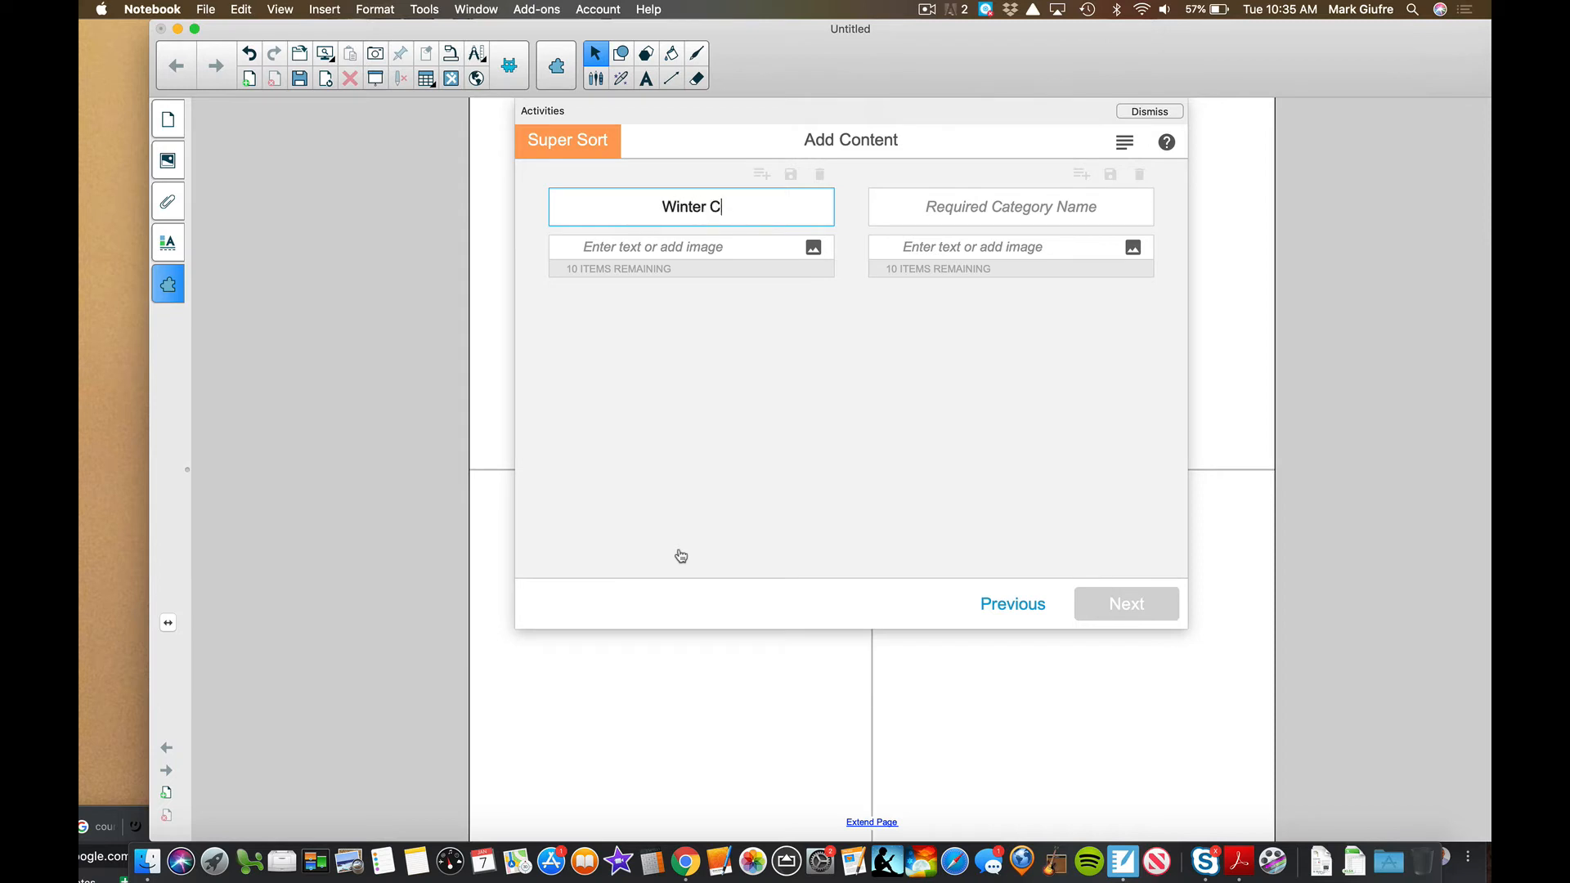
{"action": "type", "text": "lothes"}
{"action": "key", "text": "BackSpace"}
{"action": "key", "text": "BackSpace"}
{"action": "key", "text": "BackSpace"}
{"action": "type", "text": "hes"}
{"action": "key", "text": "Tab"}
{"action": "left_click", "coordinate": [976, 205]}
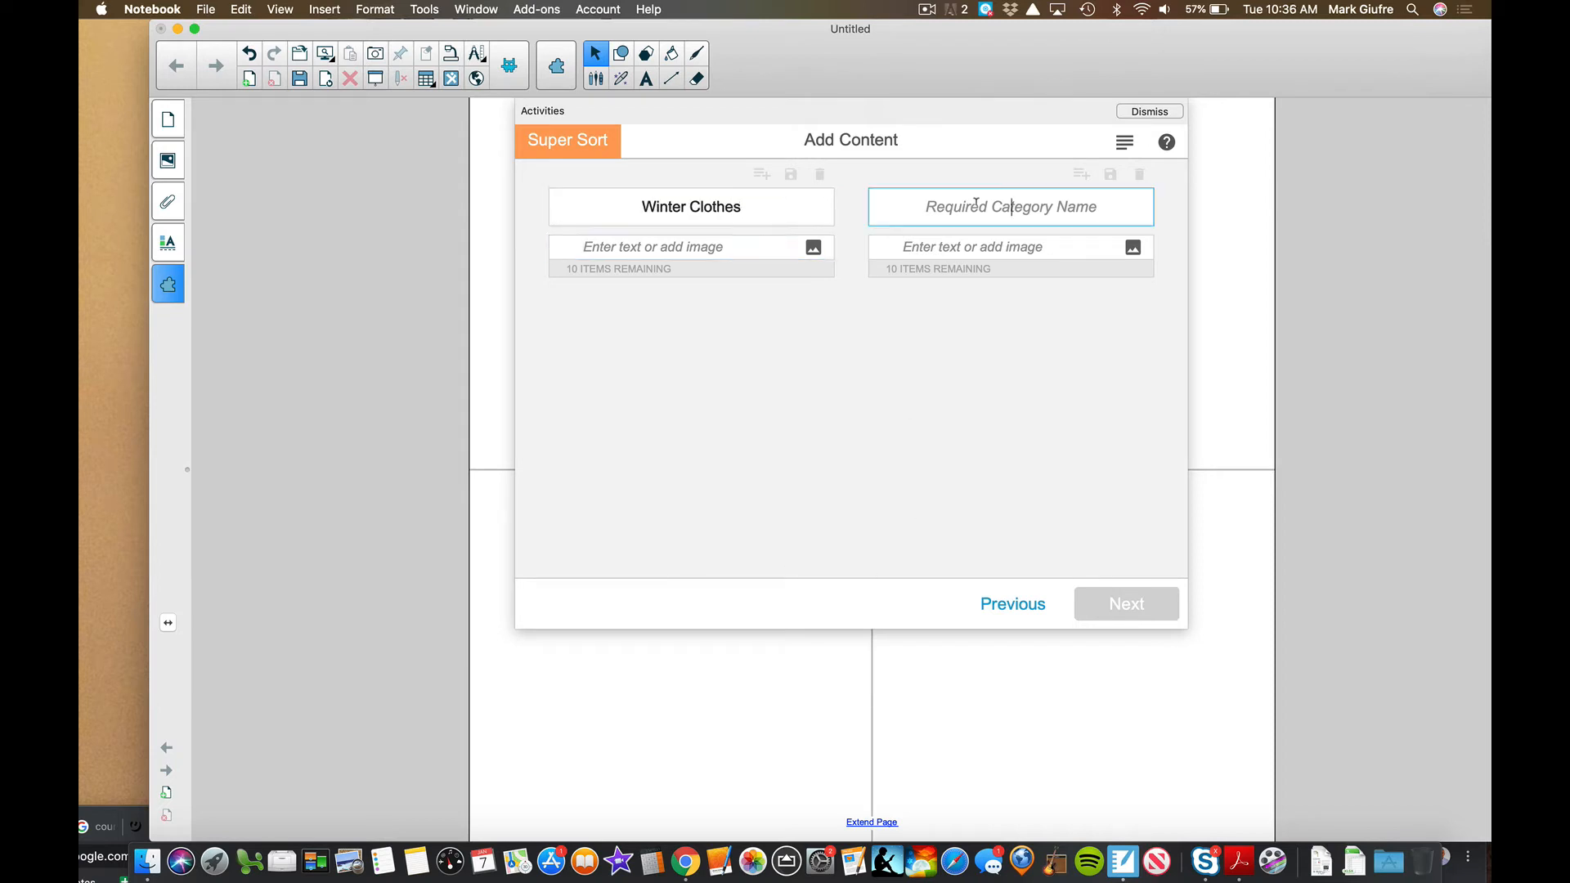
{"action": "type", "text": "Summer "}
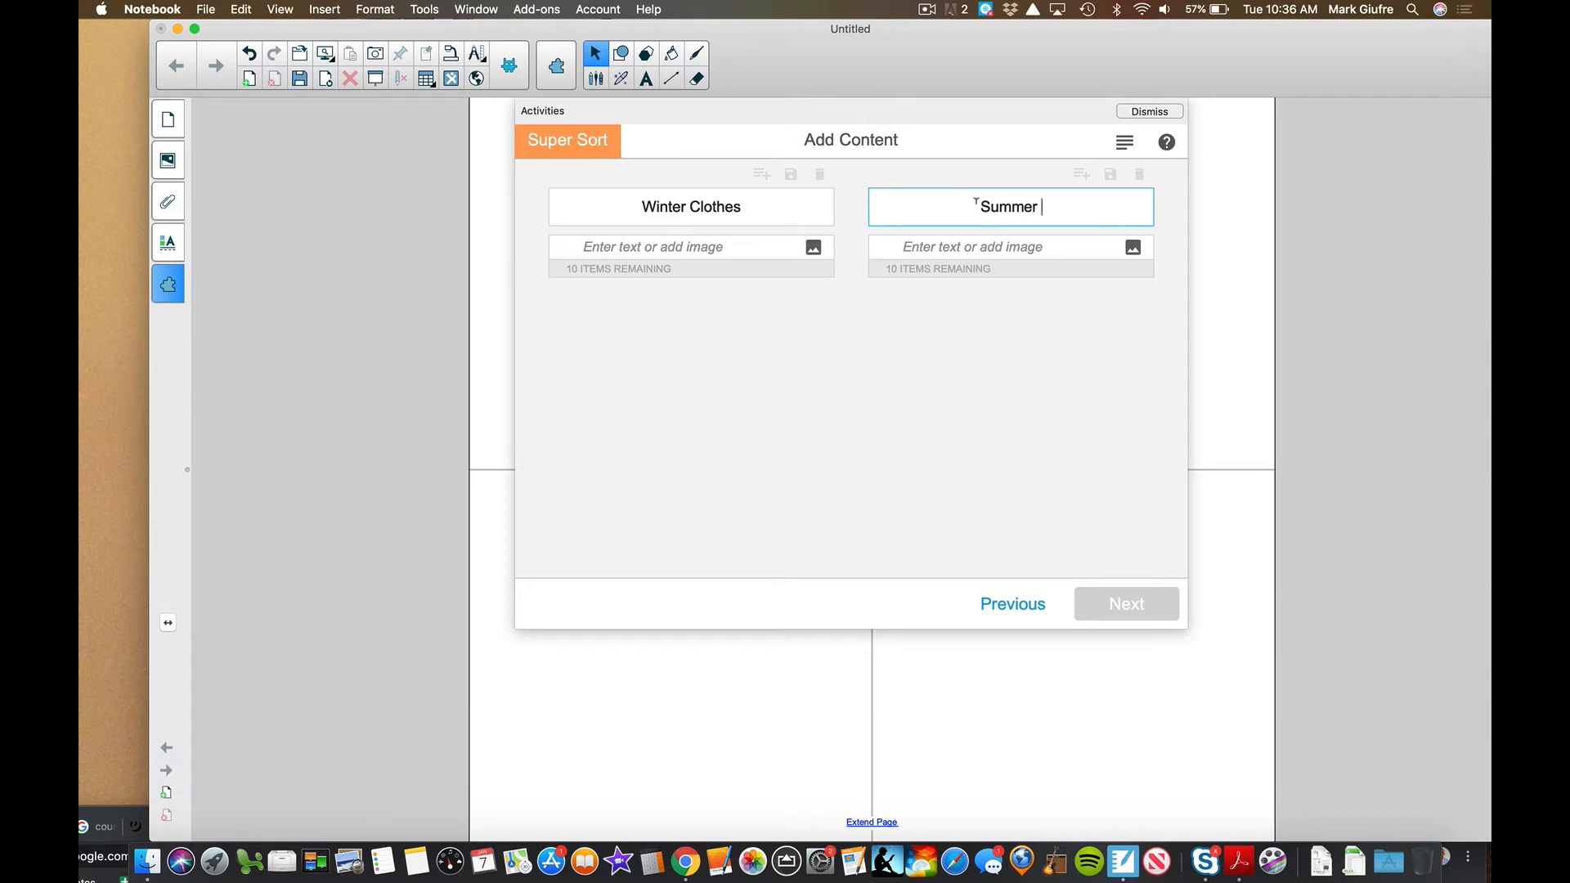
{"action": "type", "text": "Clothes"}
- Add "Mittens" and "Hat" as the items of the Winter Clothes category
{"action": "left_click", "coordinate": [772, 239]}
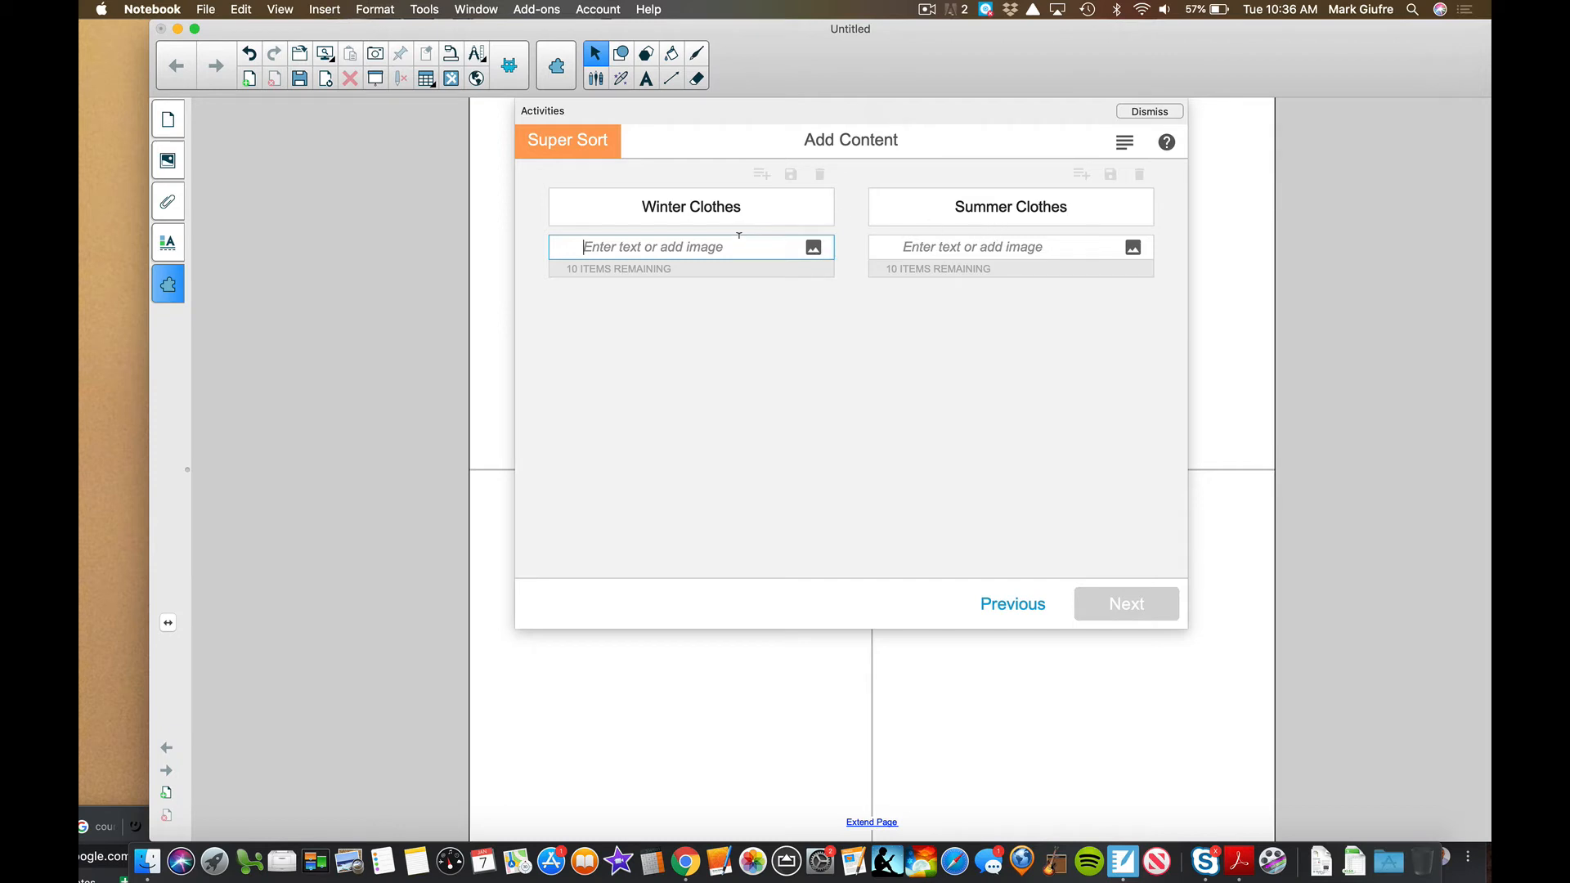
{"action": "type", "text": "Mittens"}
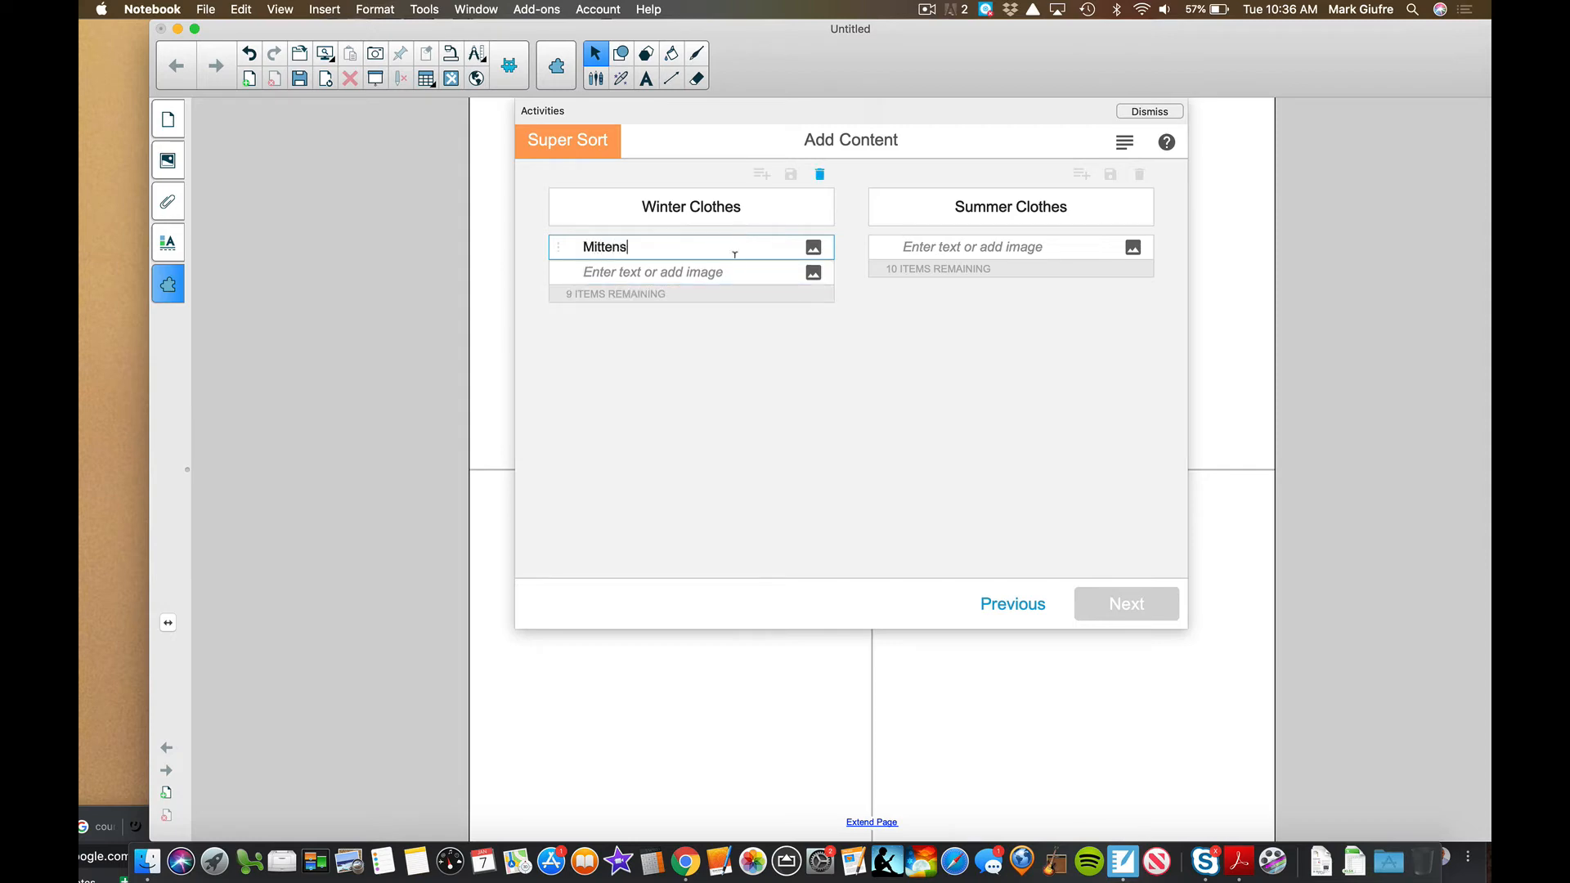
{"action": "key", "text": "Return"}
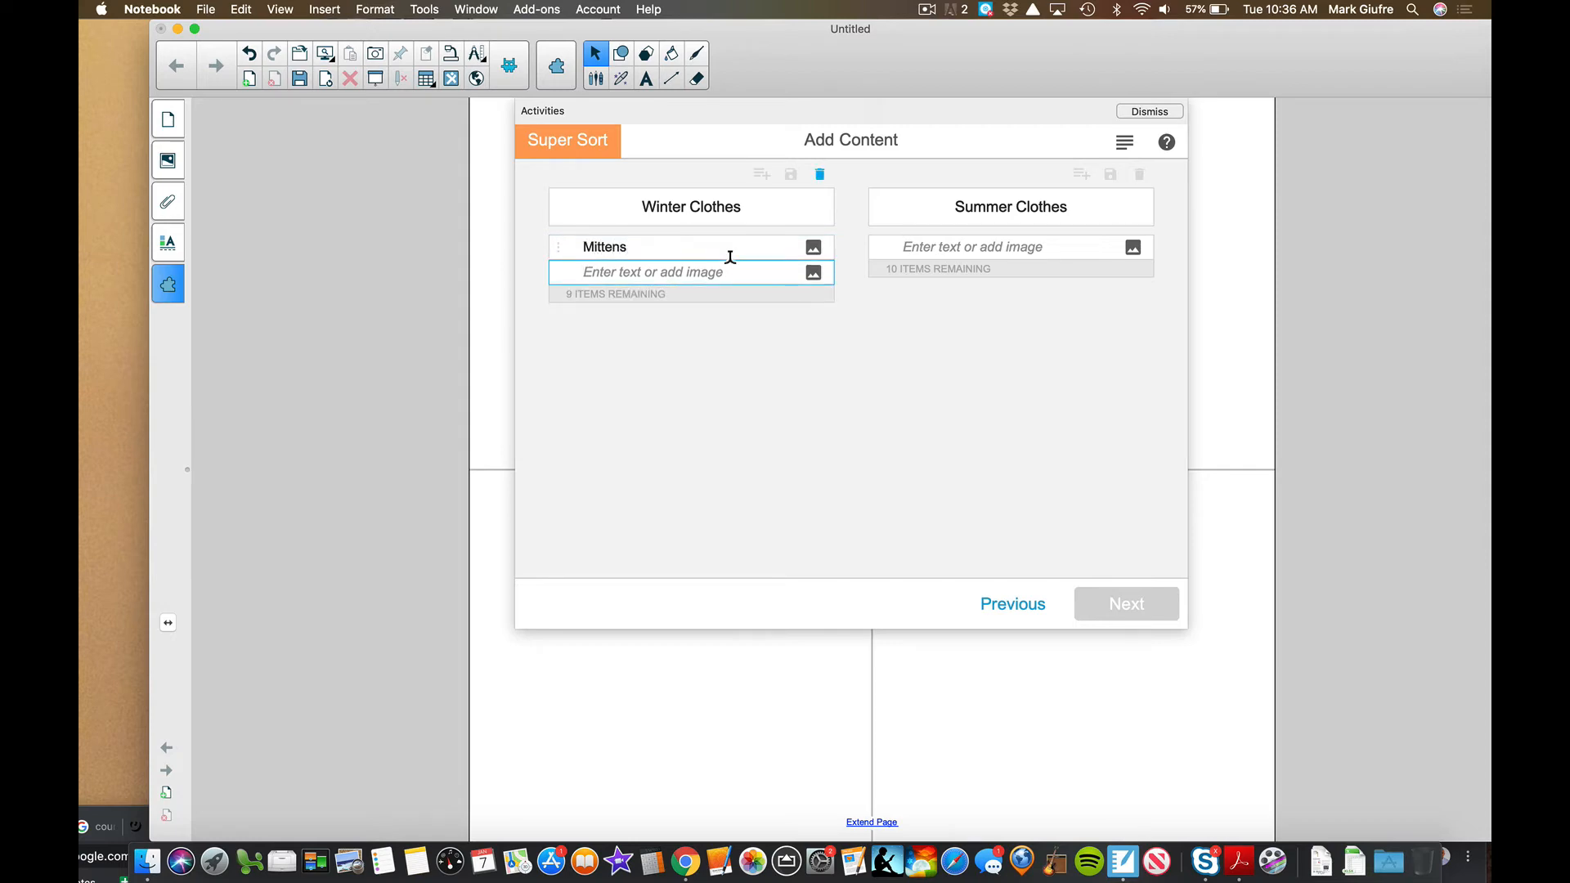
{"action": "type", "text": "Win"}
{"action": "key", "text": "BackSpace"}
{"action": "key", "text": "BackSpace"}
{"action": "key", "text": "BackSpace"}
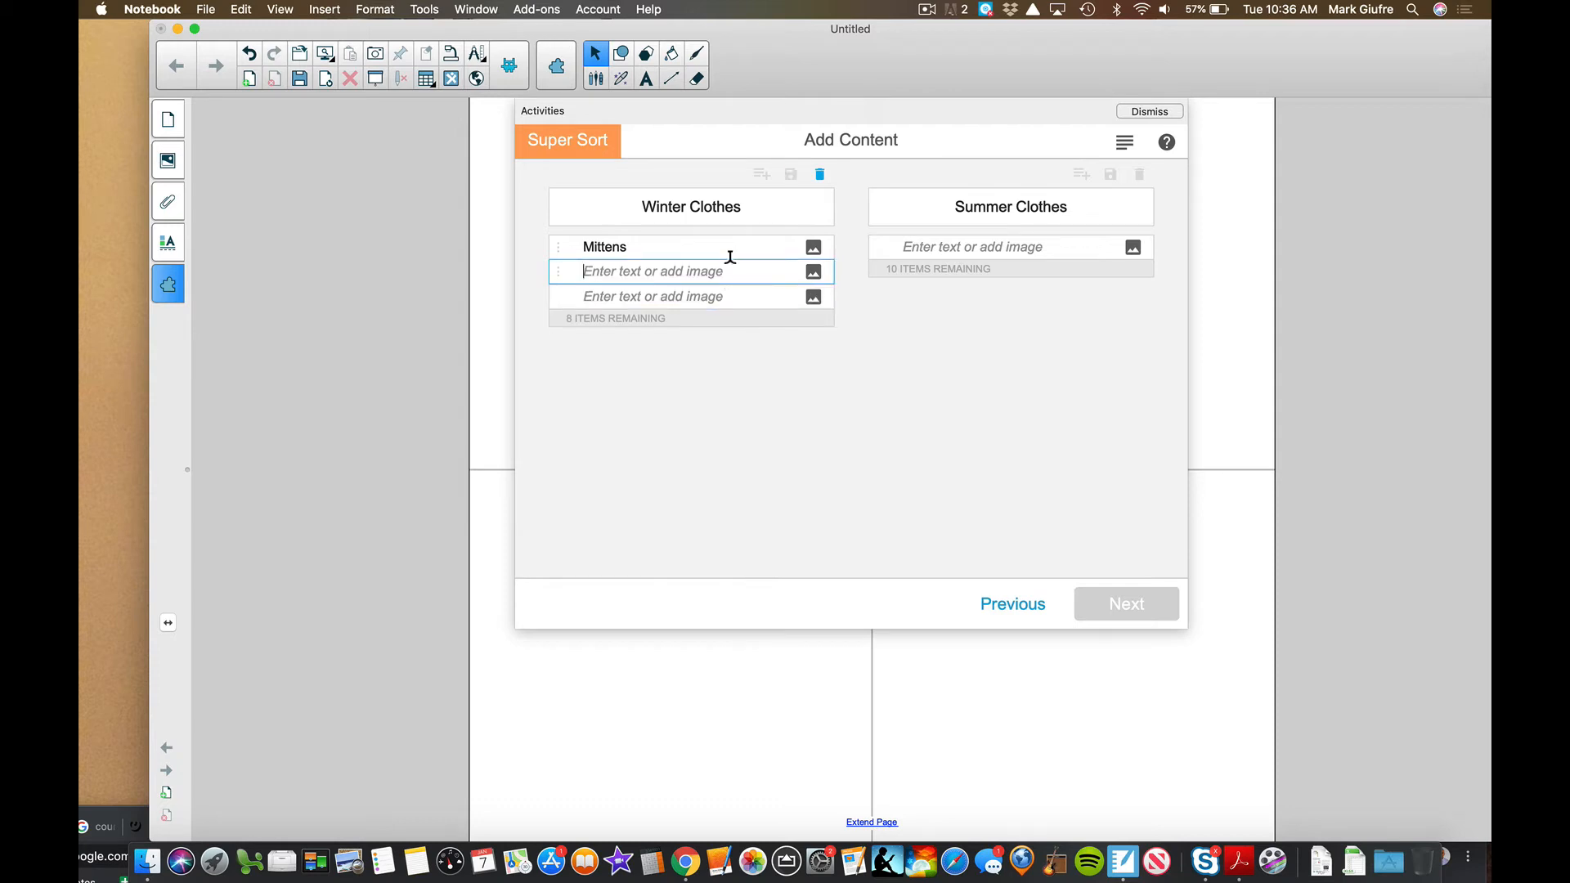
{"action": "type", "text": "Hat"}
{"action": "key", "text": "BackSpace"}
{"action": "type", "text": "t"}
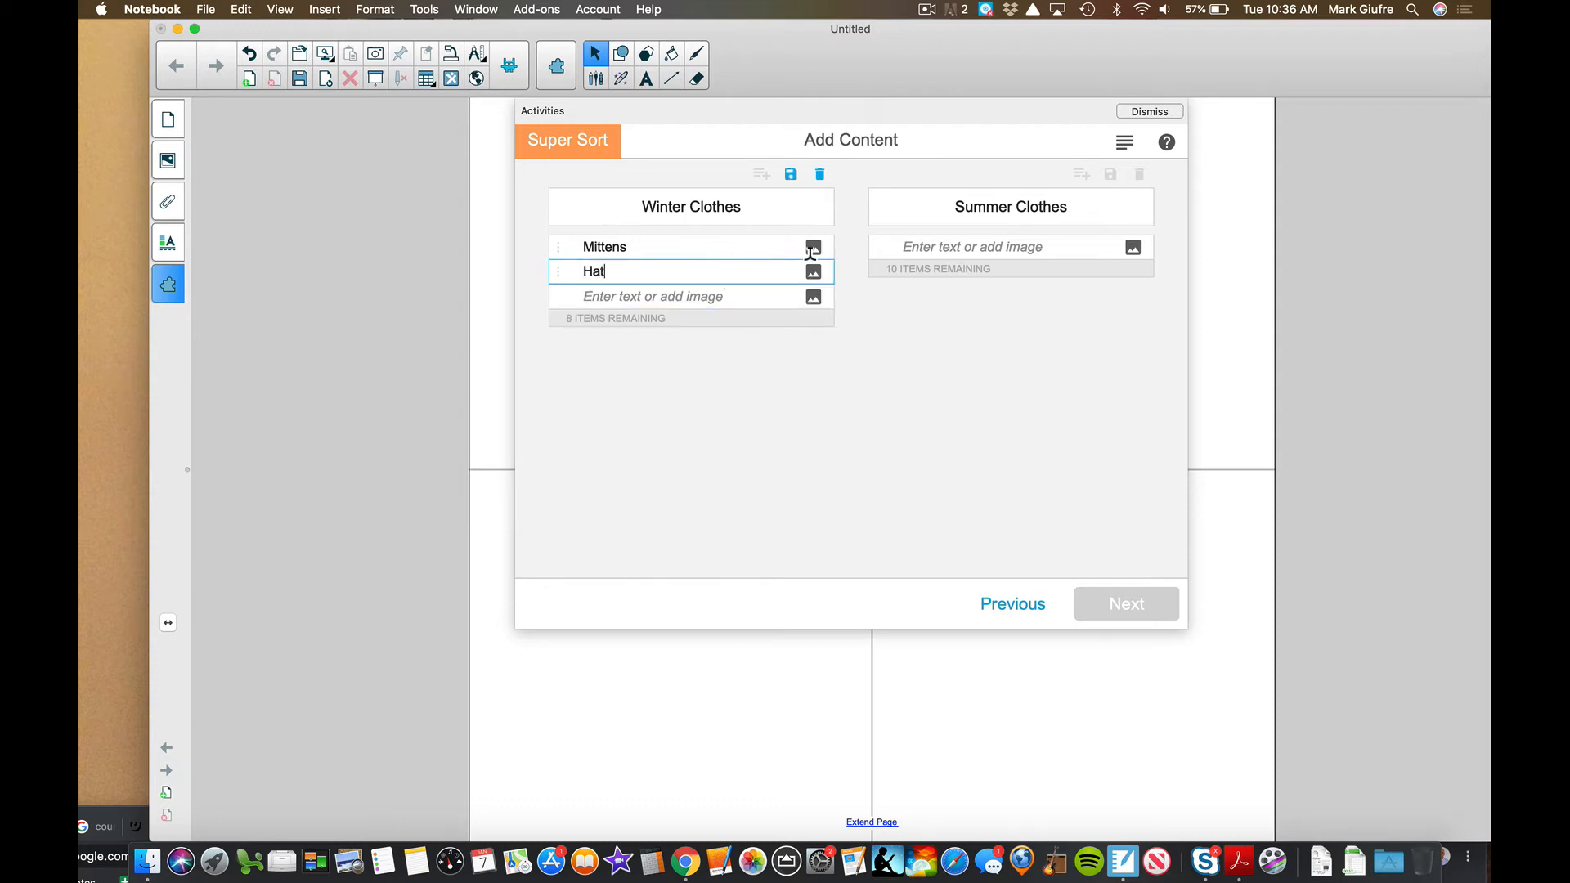
- Add "Swimsuit" and "shorts" as the Summer Clothes items, and close the Adobe Flash Player update window
{"action": "left_click", "coordinate": [930, 239]}
{"action": "type", "text": "Swimsuit"}
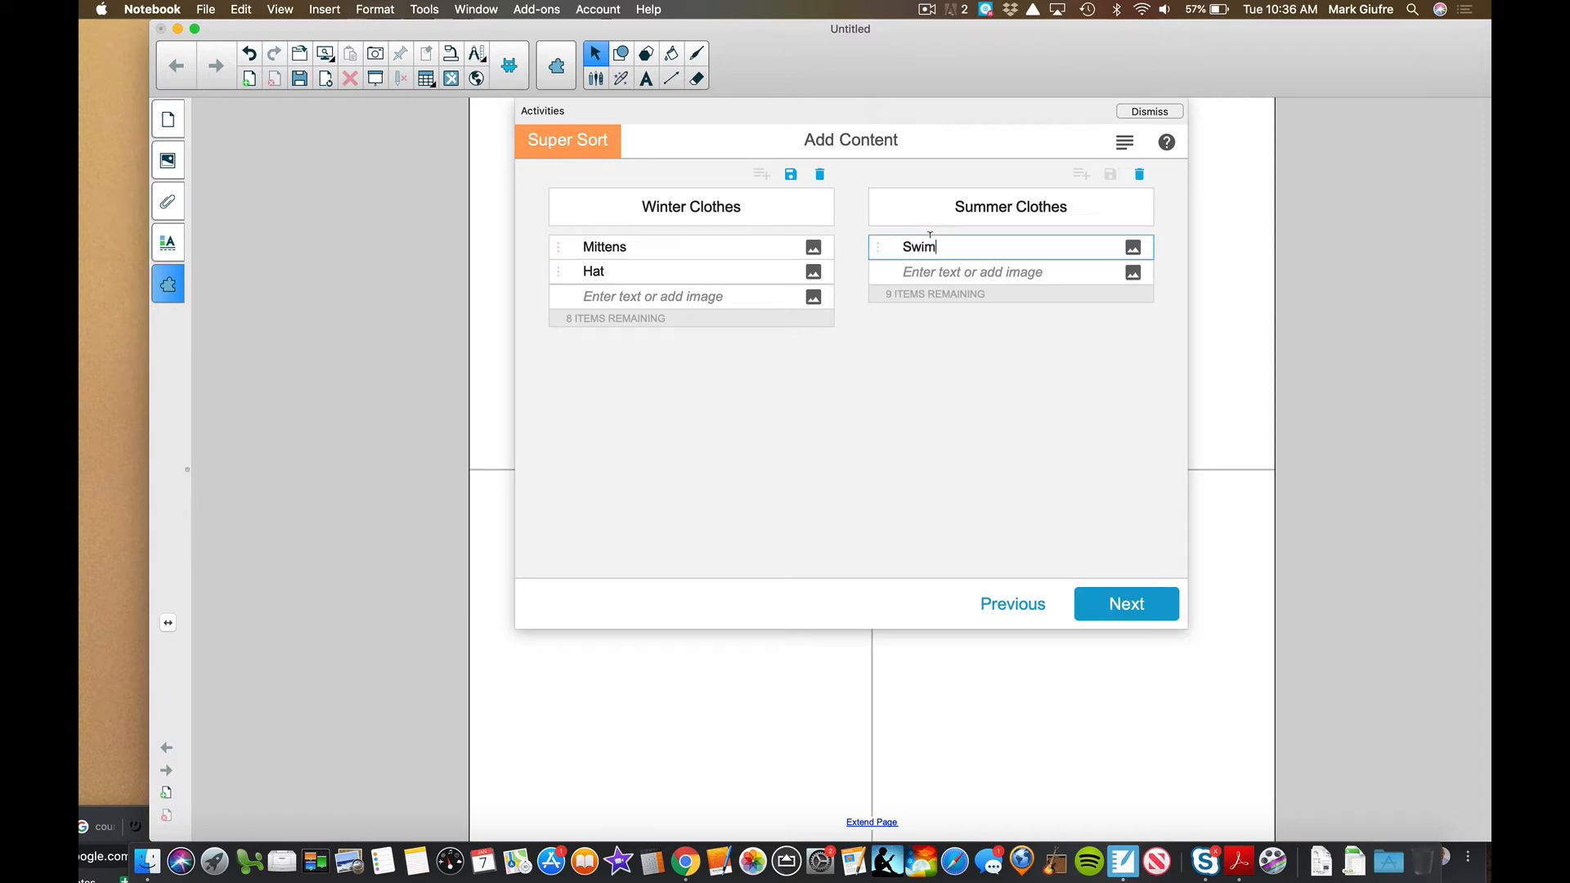
{"action": "left_click", "coordinate": [953, 262]}
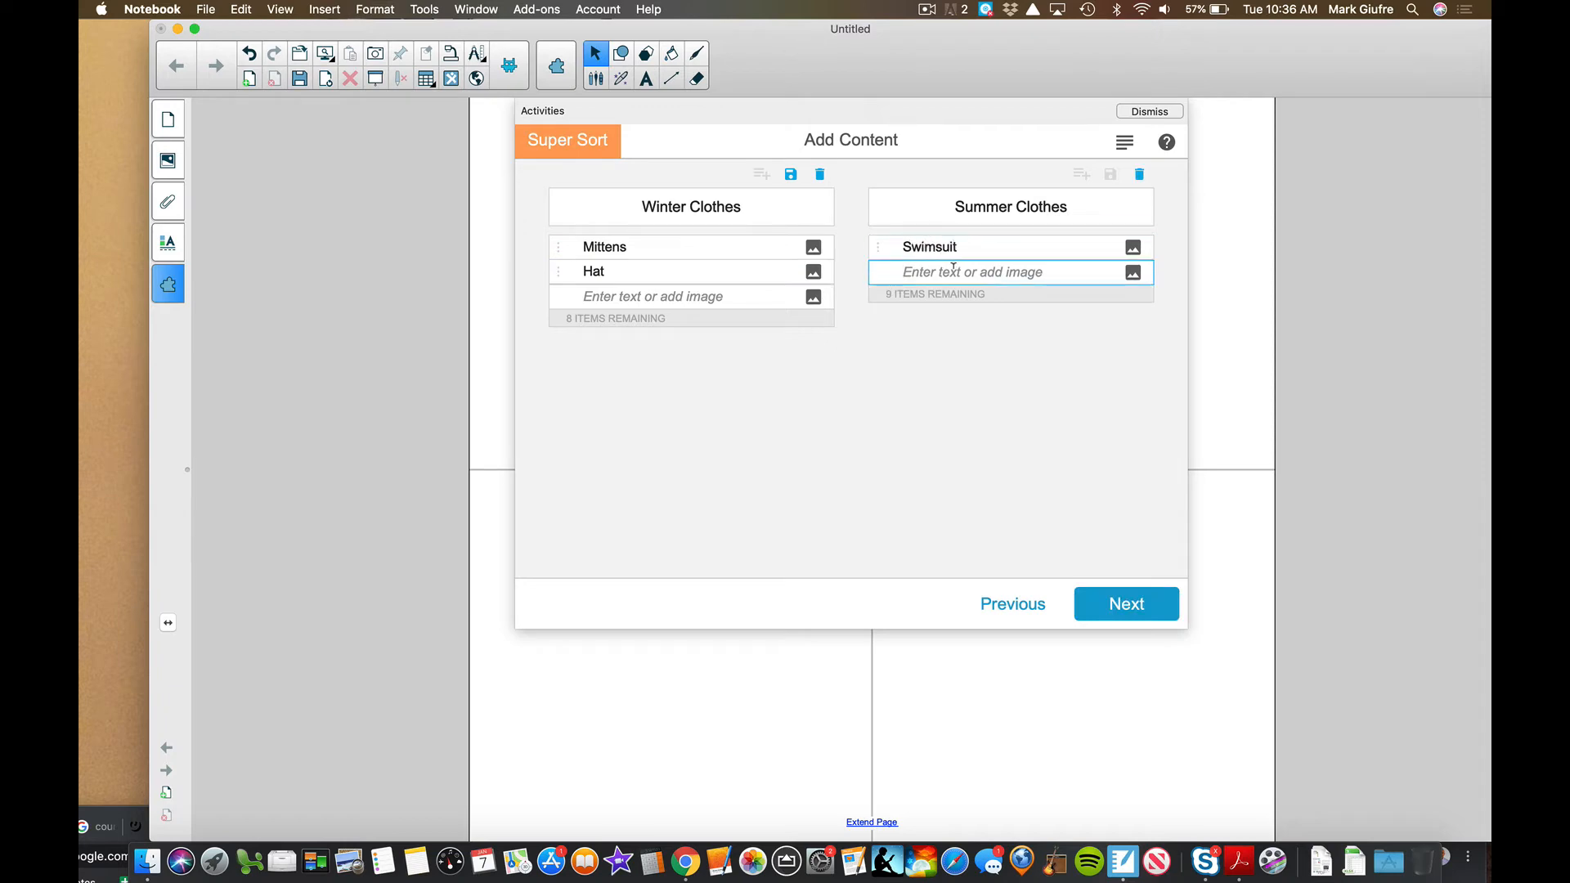
{"action": "type", "text": "shorts"}
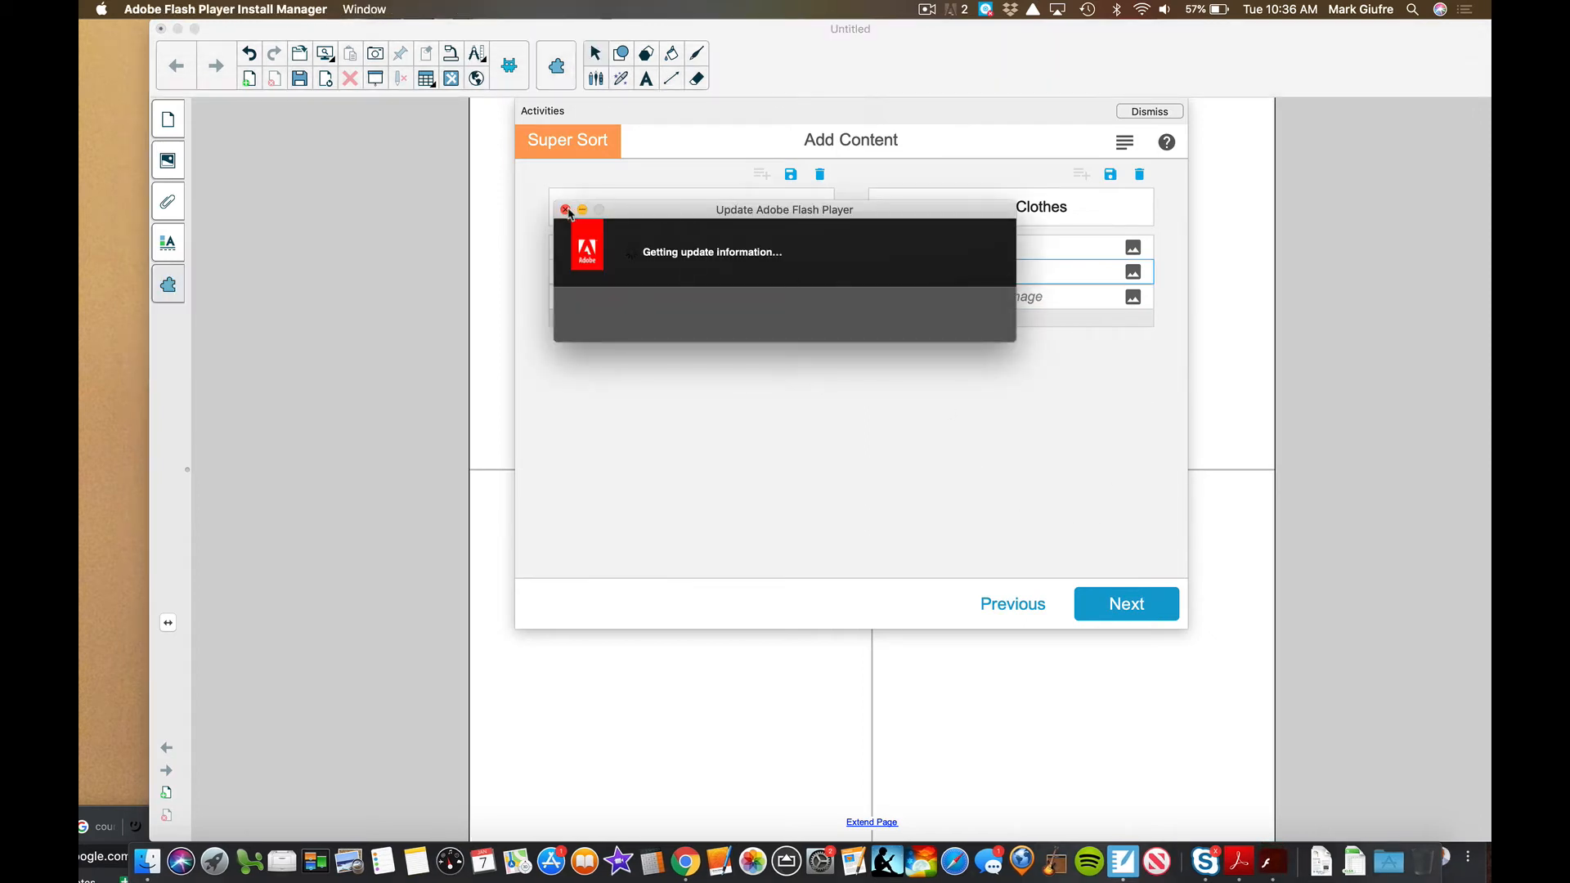
{"action": "left_click", "coordinate": [565, 210]}
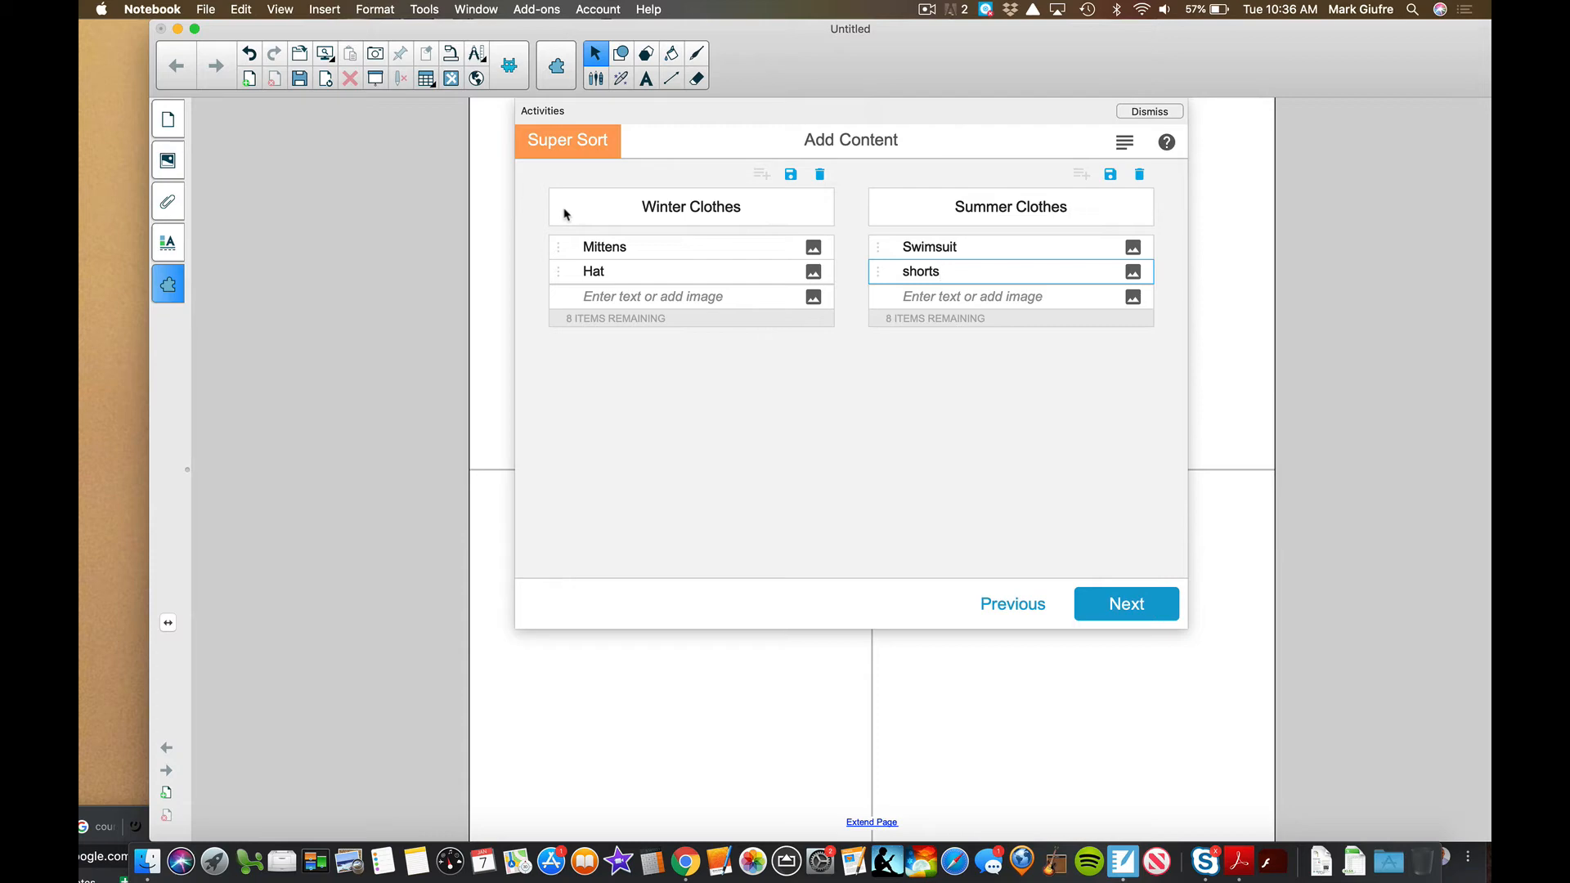
{"action": "left_click", "coordinate": [813, 297]}
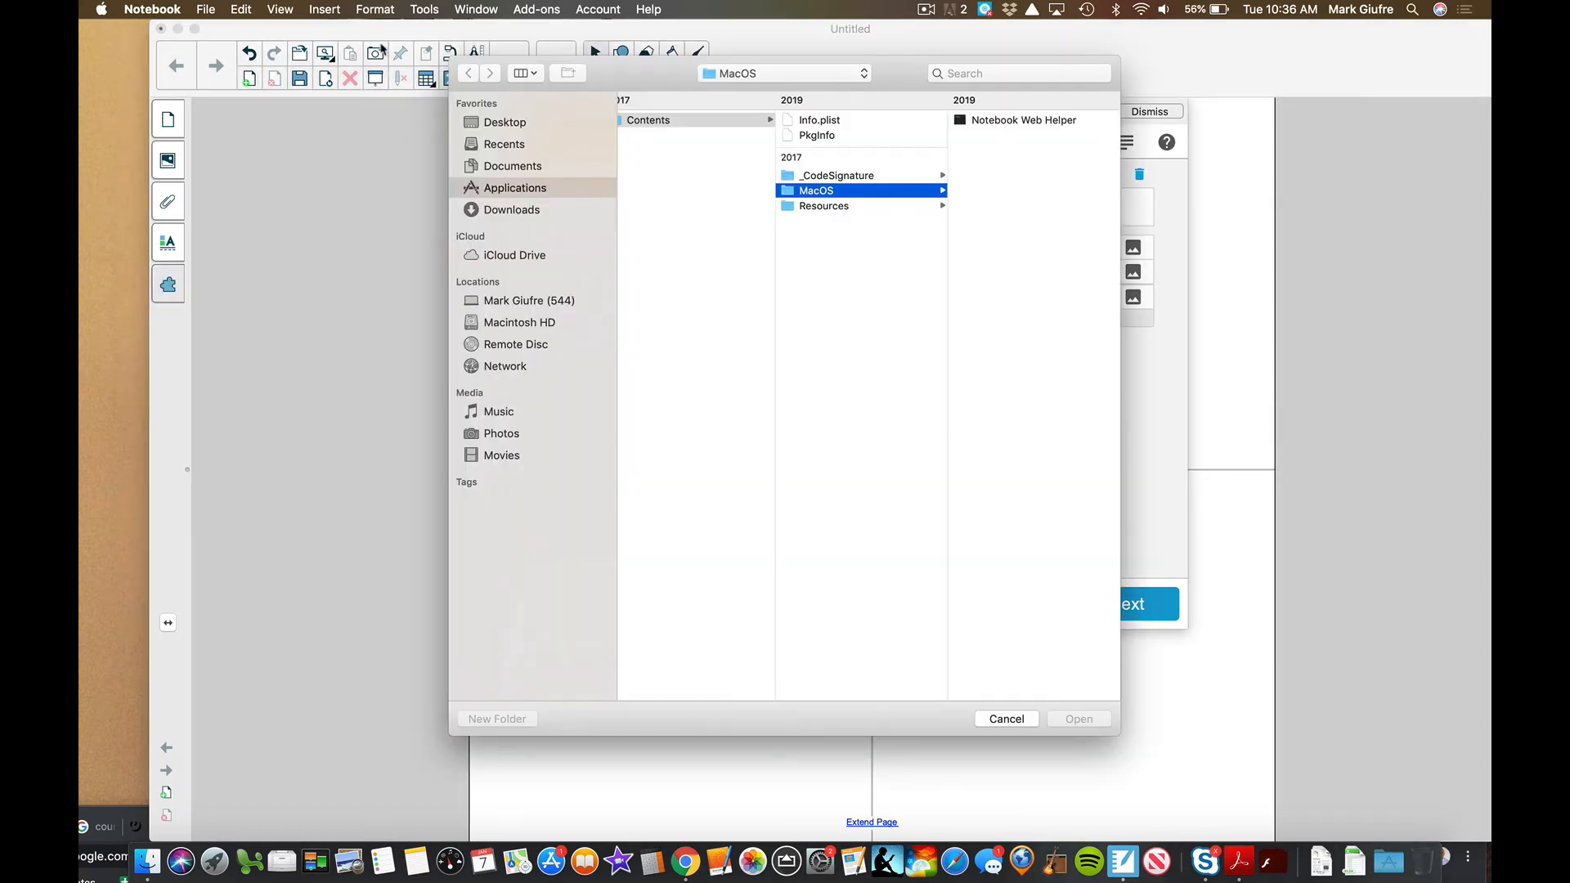
{"action": "left_click", "coordinate": [1005, 725]}
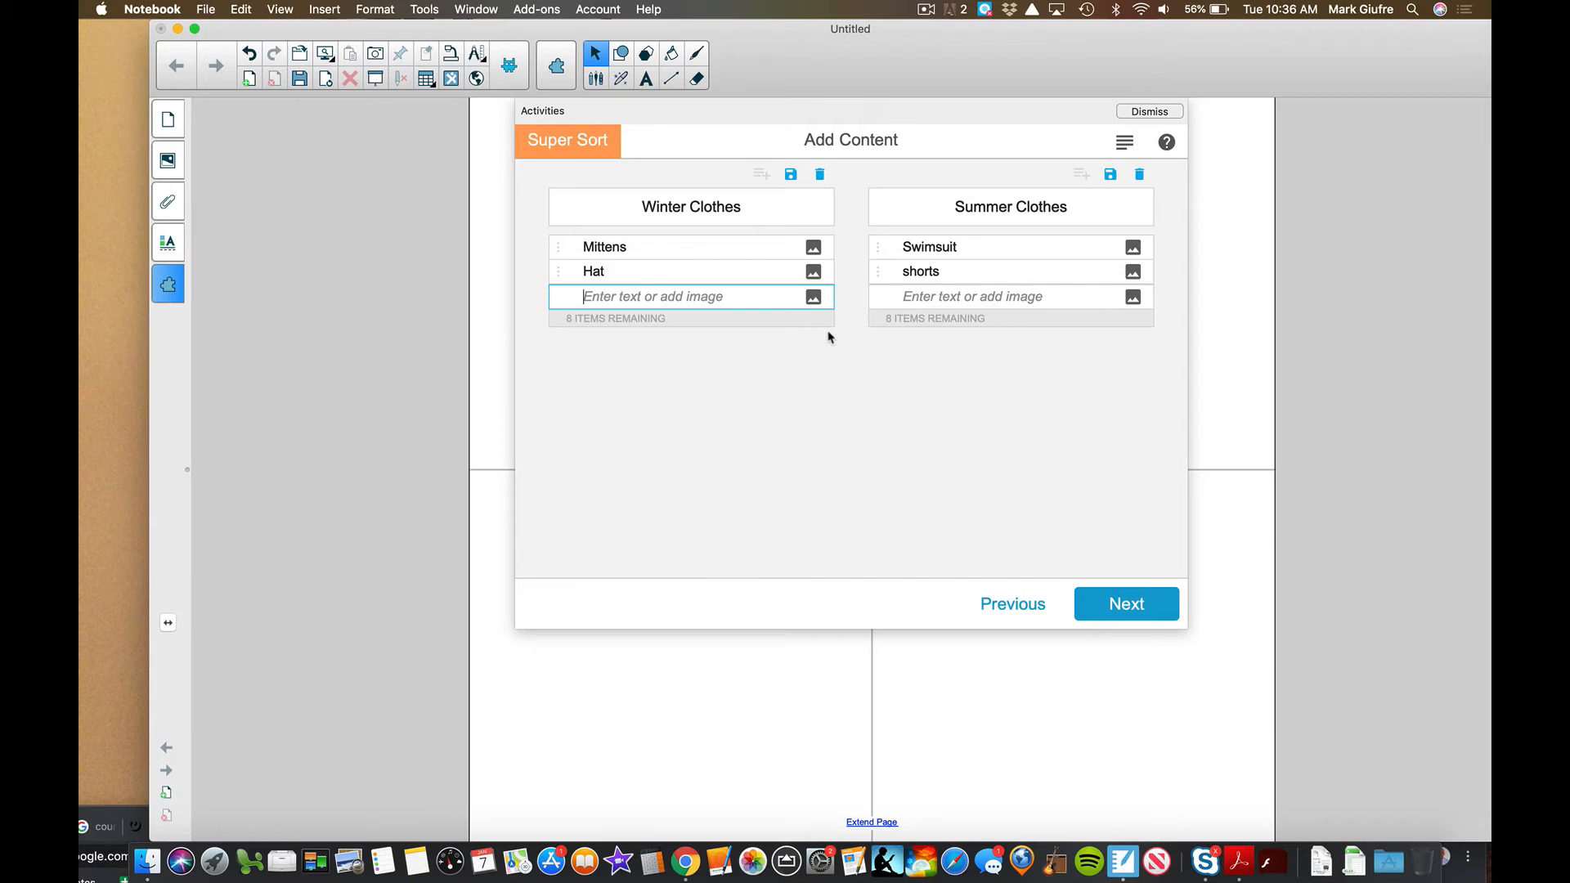
{"action": "left_click", "coordinate": [813, 297]}
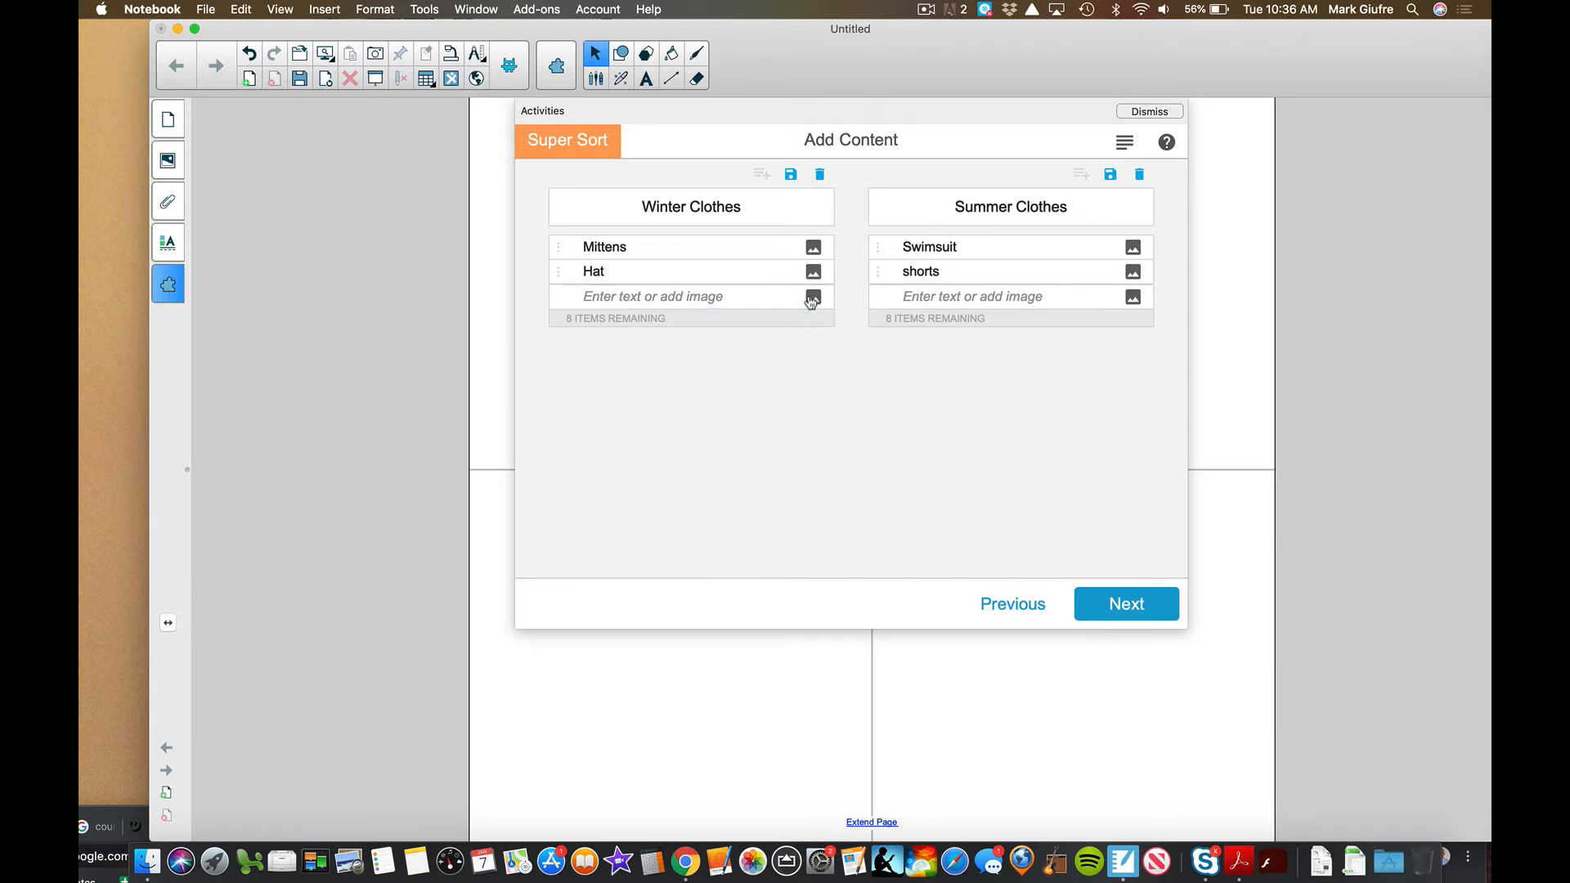
{"action": "left_click", "coordinate": [525, 126]}
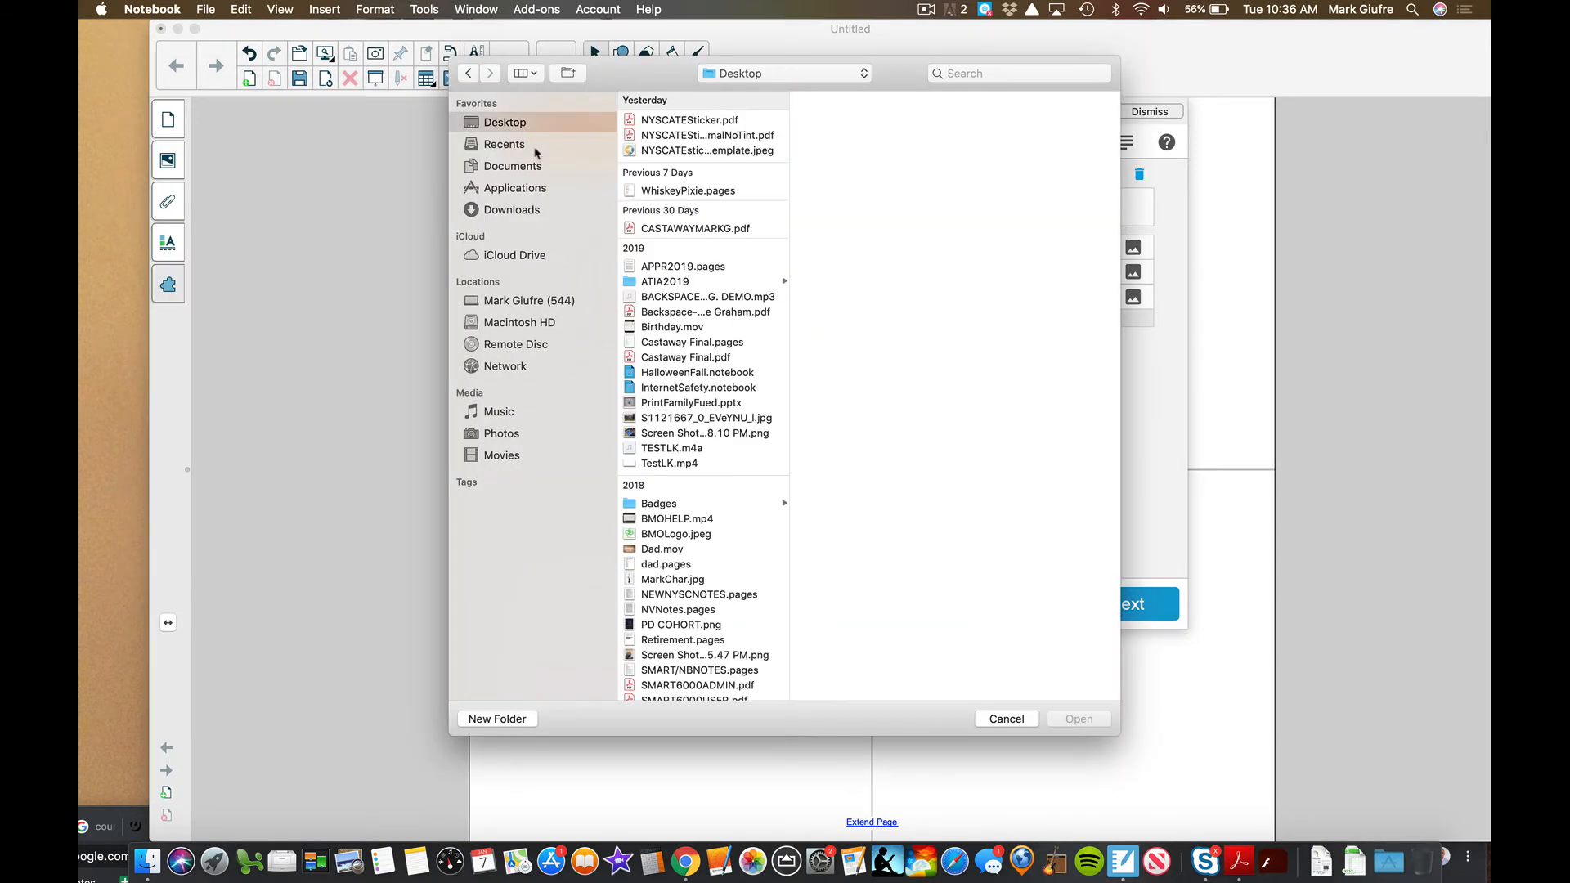
{"action": "left_click", "coordinate": [1007, 718]}
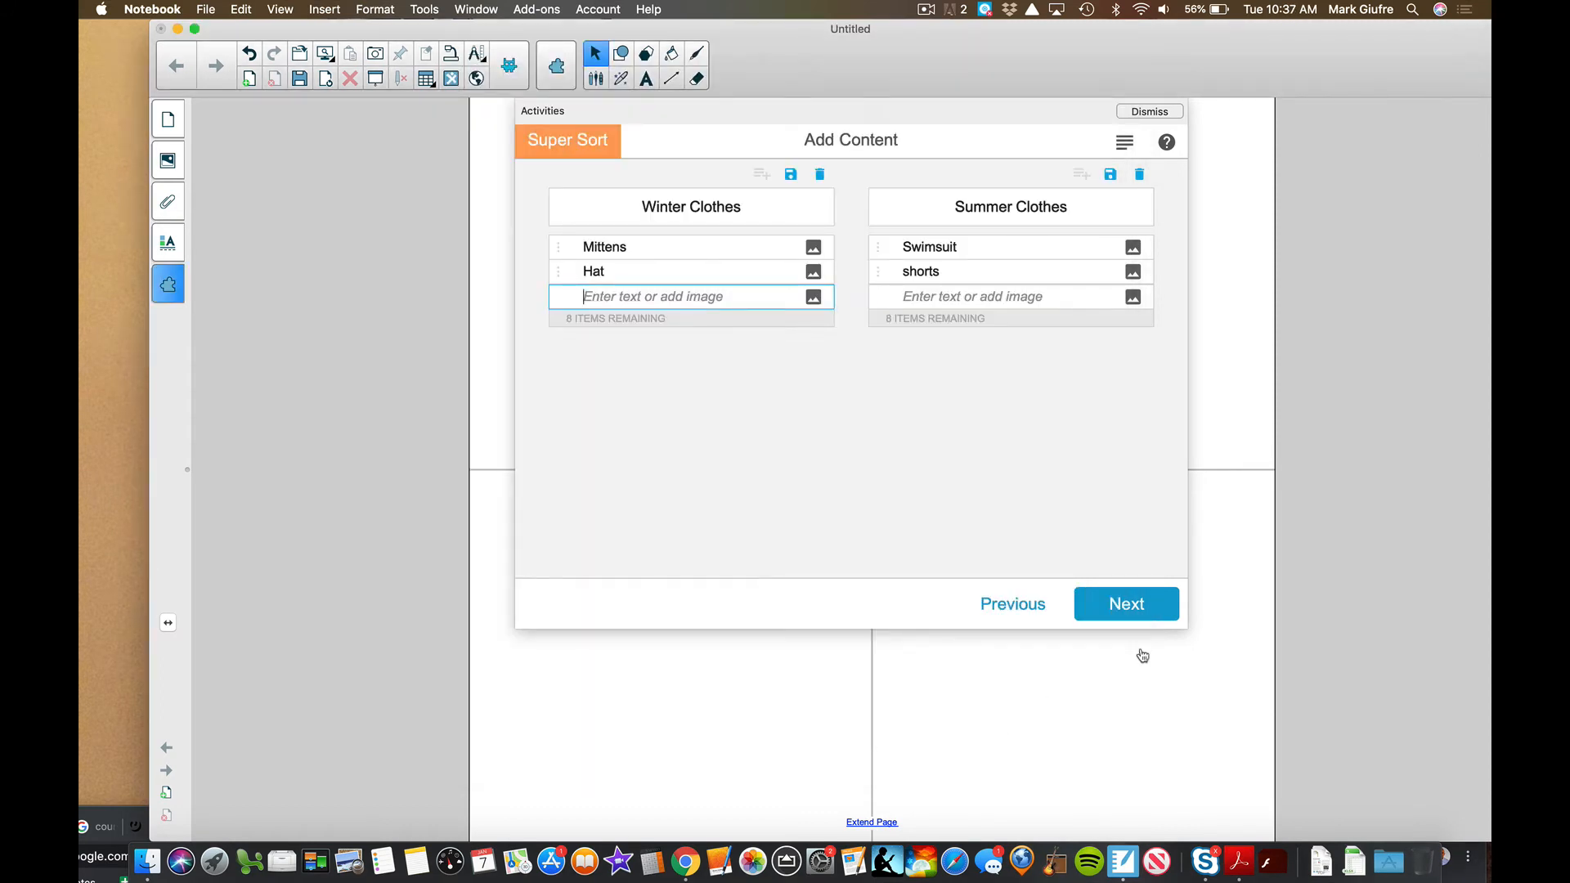
- Choose the Garden theme for the Super Sort activity and finish creating it
{"action": "left_click", "coordinate": [1149, 615]}
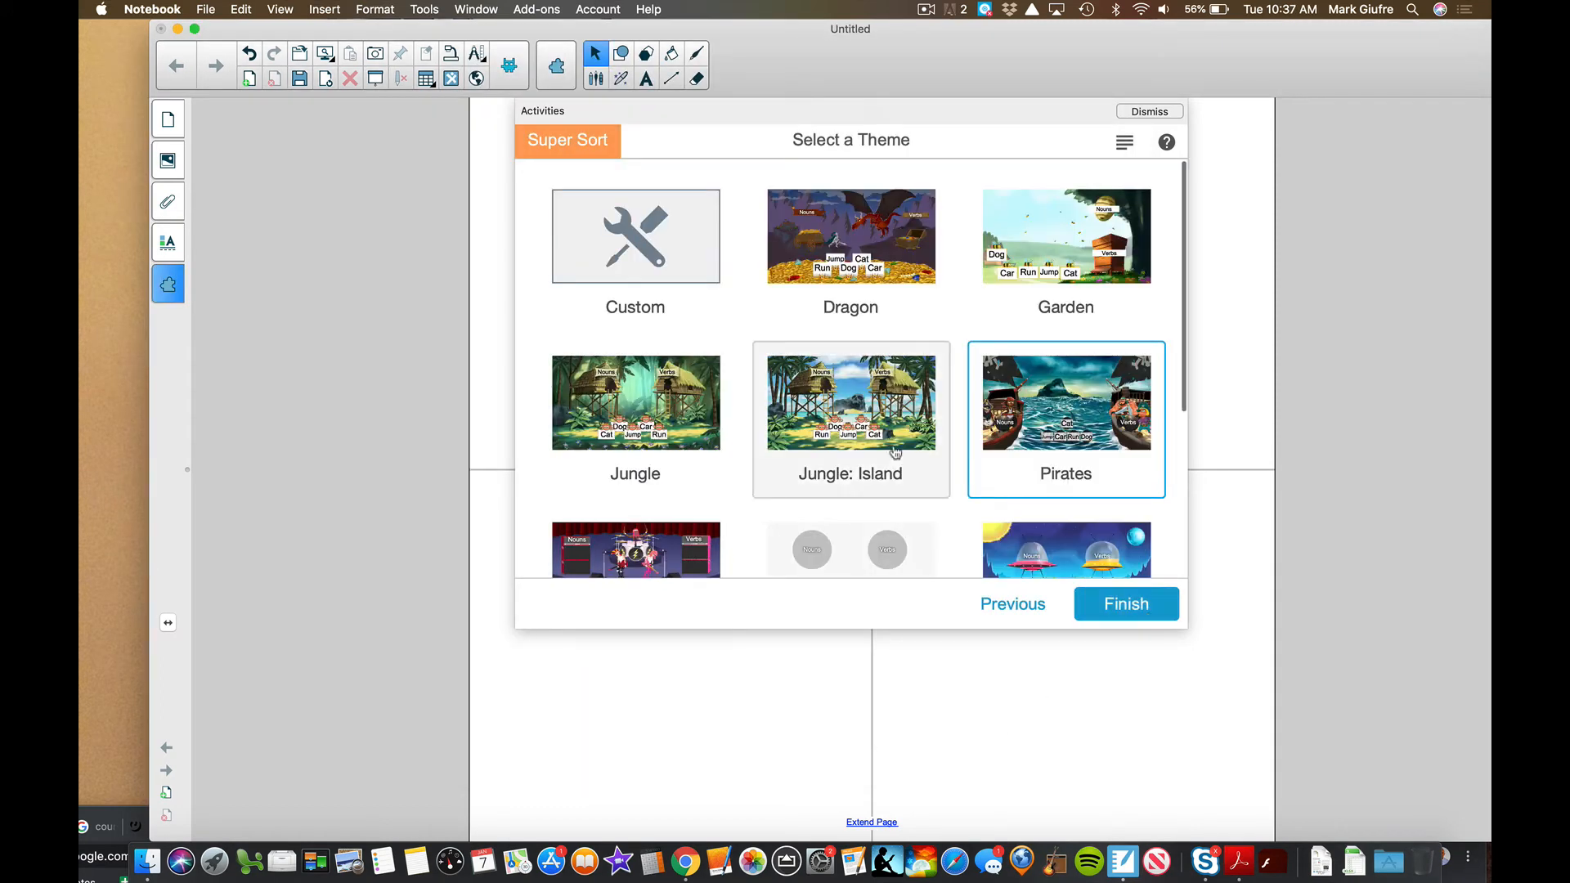
{"action": "scroll", "coordinate": [894, 449], "scroll_direction": "down", "scroll_amount": 4}
{"action": "scroll", "coordinate": [895, 452], "scroll_direction": "down", "scroll_amount": 2}
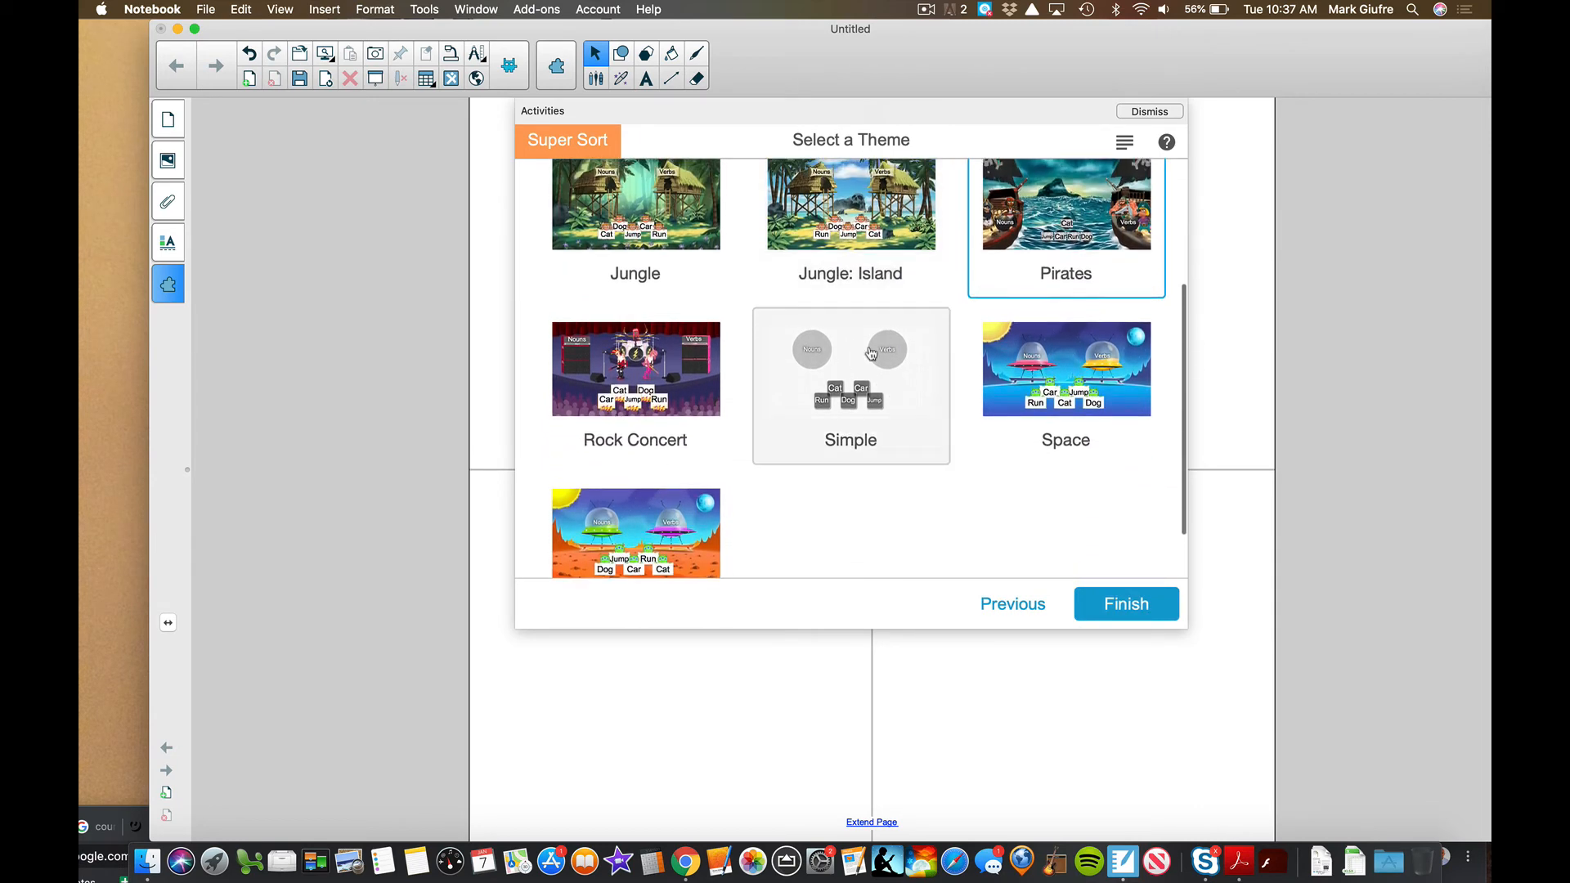
{"action": "scroll", "coordinate": [880, 312], "scroll_direction": "up", "scroll_amount": 4}
{"action": "scroll", "coordinate": [880, 313], "scroll_direction": "up", "scroll_amount": 2}
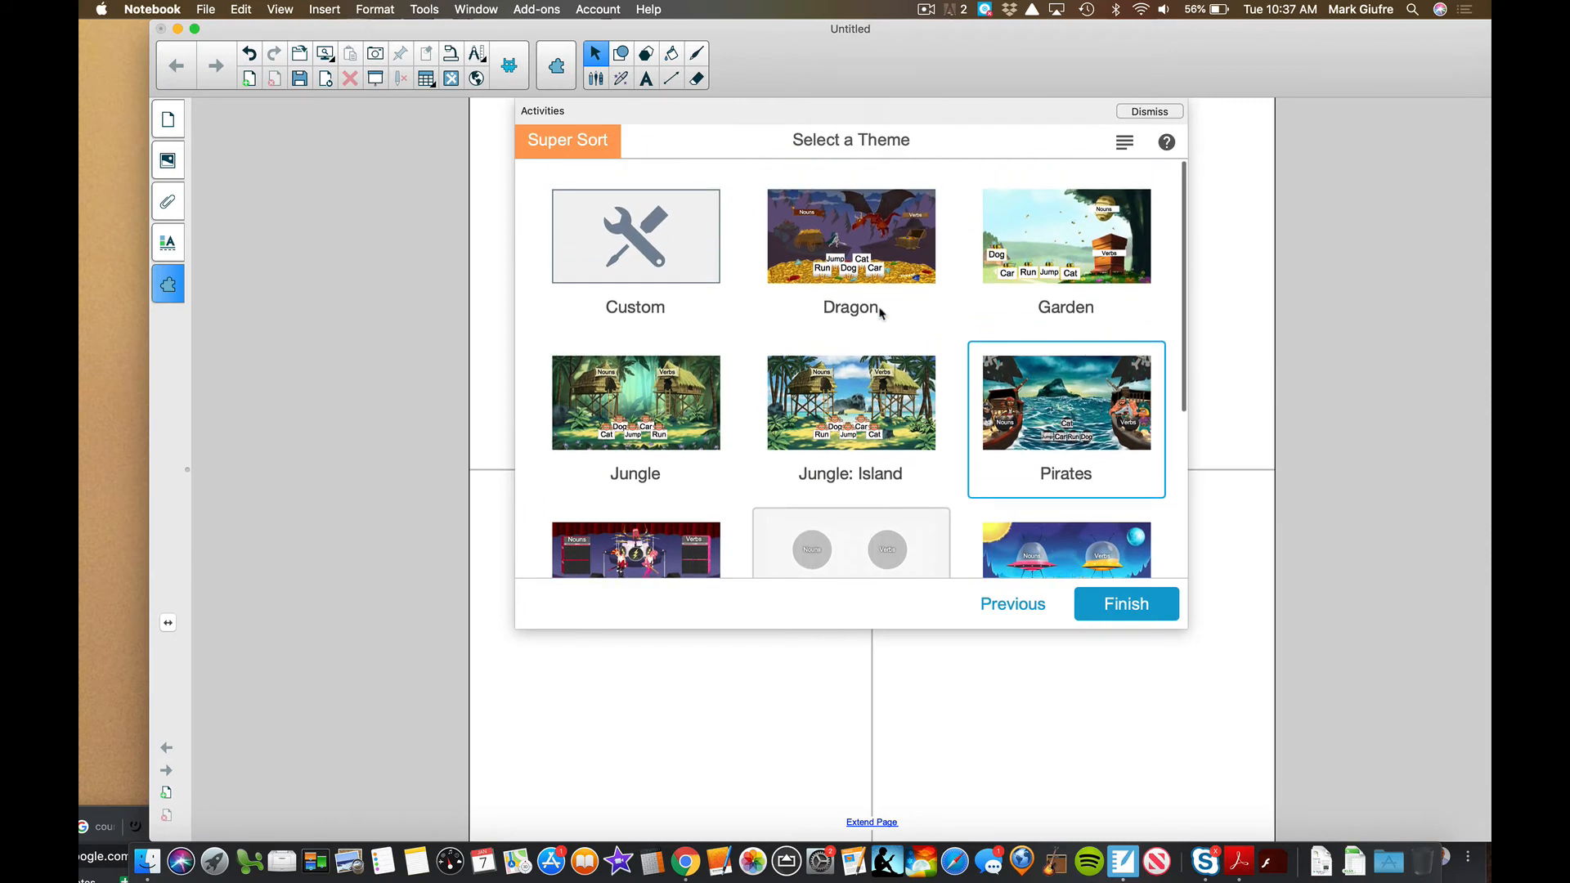
{"action": "scroll", "coordinate": [881, 313], "scroll_direction": "down", "scroll_amount": 5}
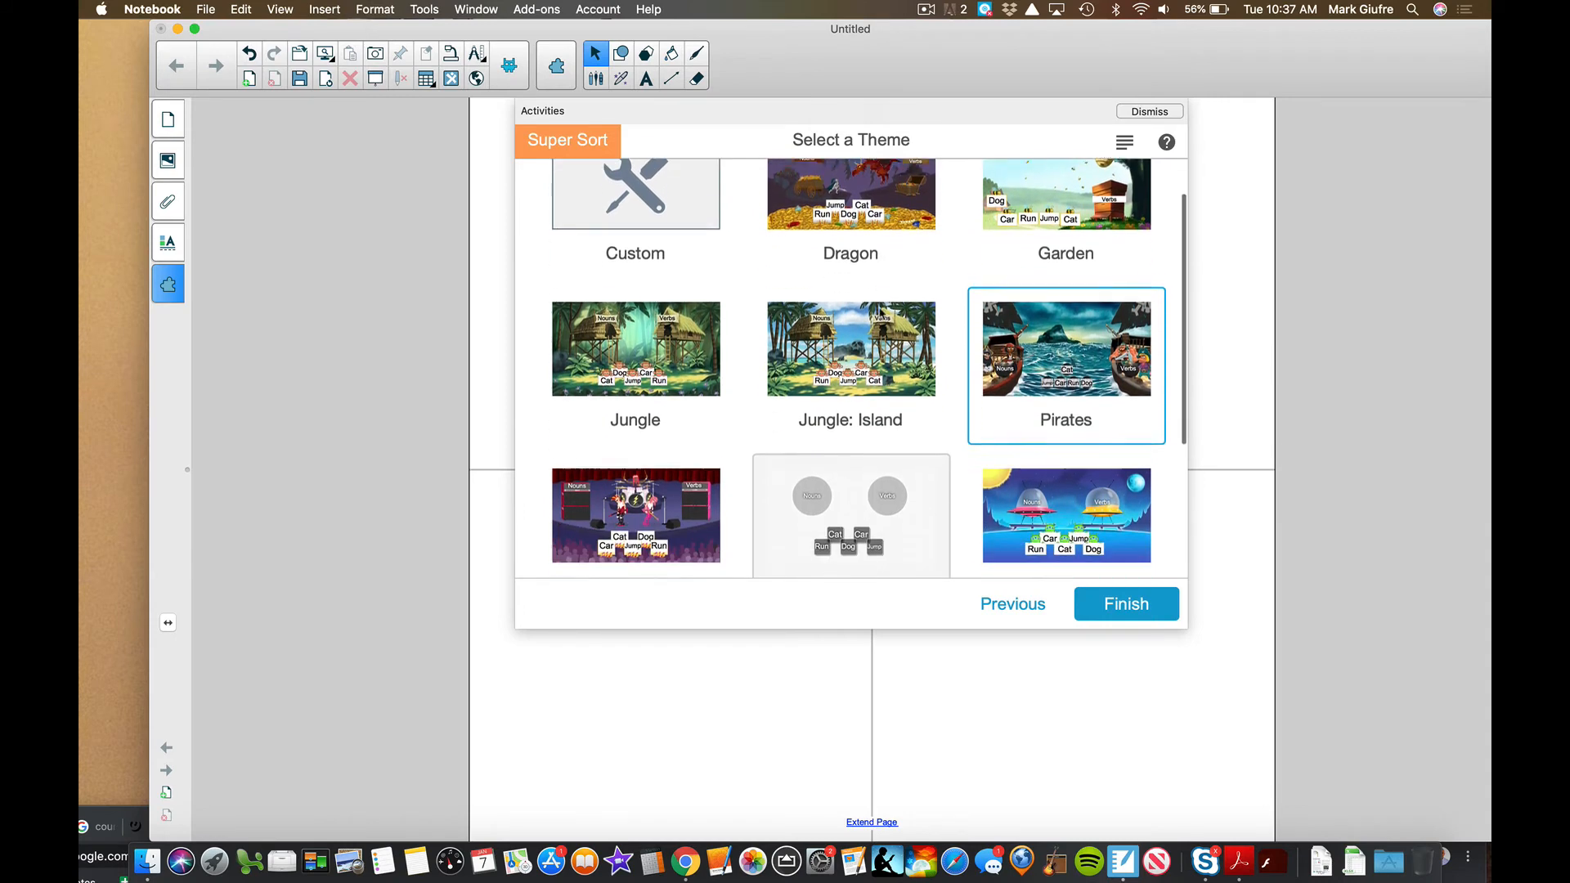
{"action": "scroll", "coordinate": [881, 313], "scroll_direction": "up", "scroll_amount": 5}
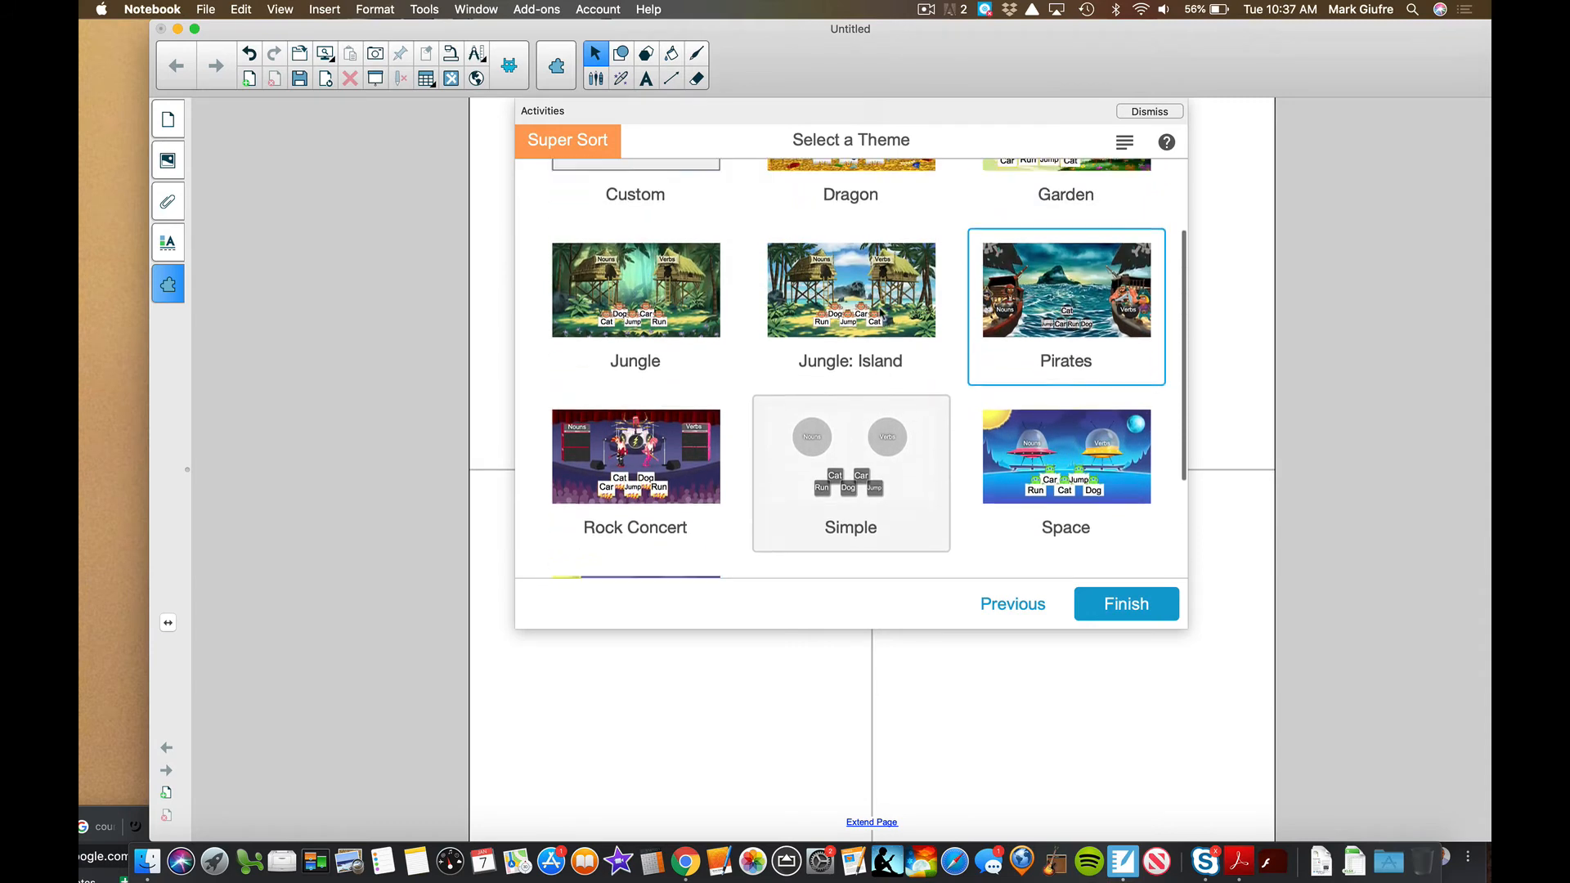
{"action": "left_click", "coordinate": [1131, 221]}
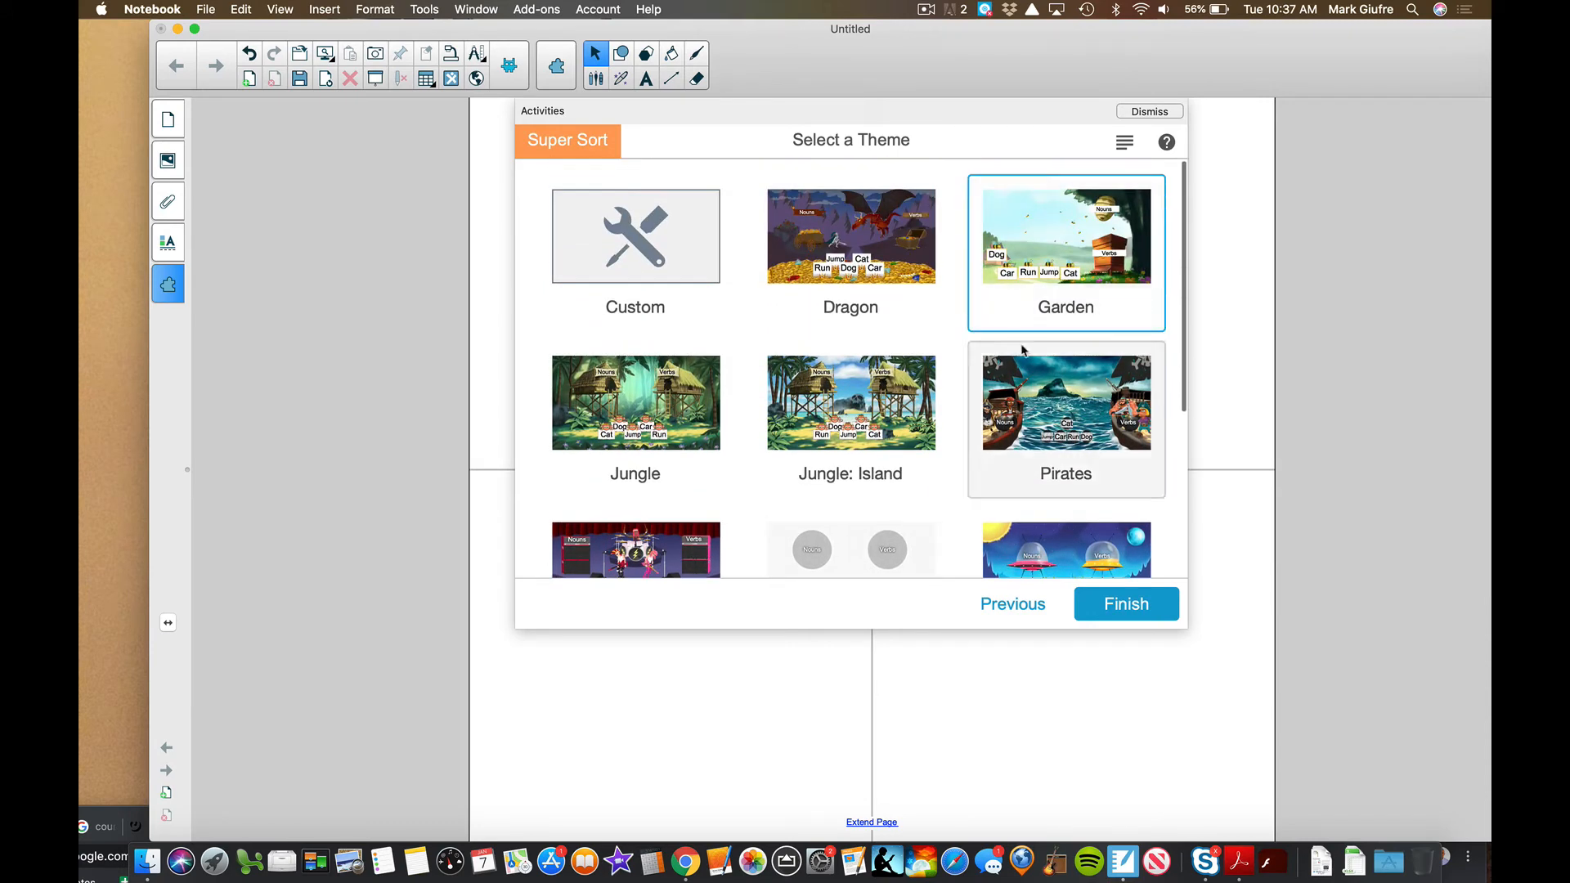
{"action": "left_click", "coordinate": [1149, 603]}
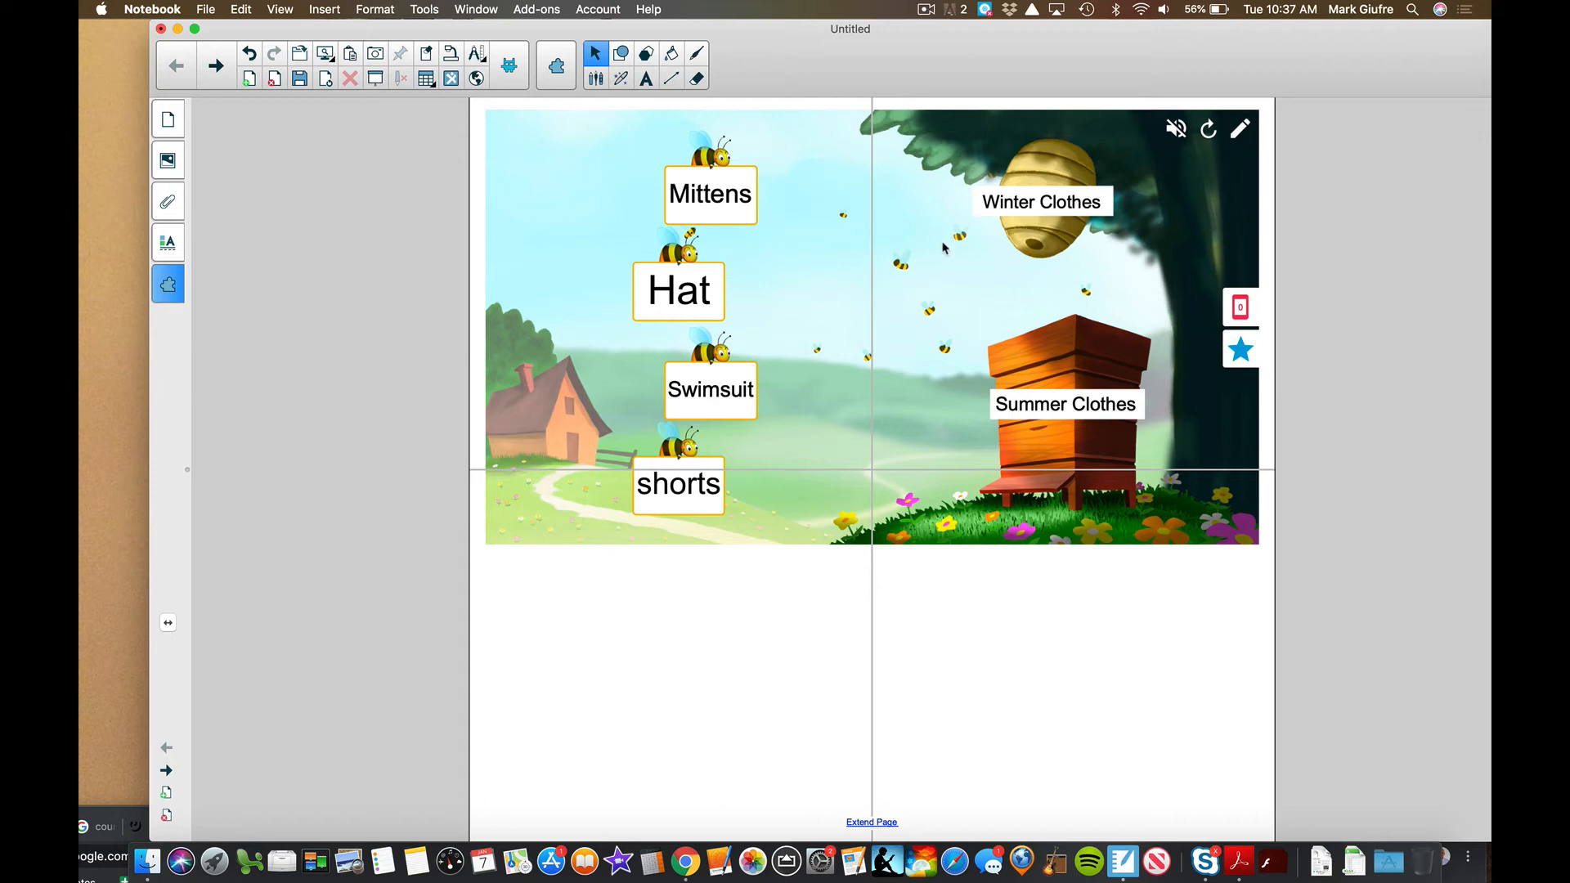
- Test Mittens on the Summer Clothes hive, sort it into the Winter Clothes hive, and test Swimsuit on Winter Clothes
{"action": "left_click_drag", "start_coordinate": [706, 209], "coordinate": [1035, 407]}
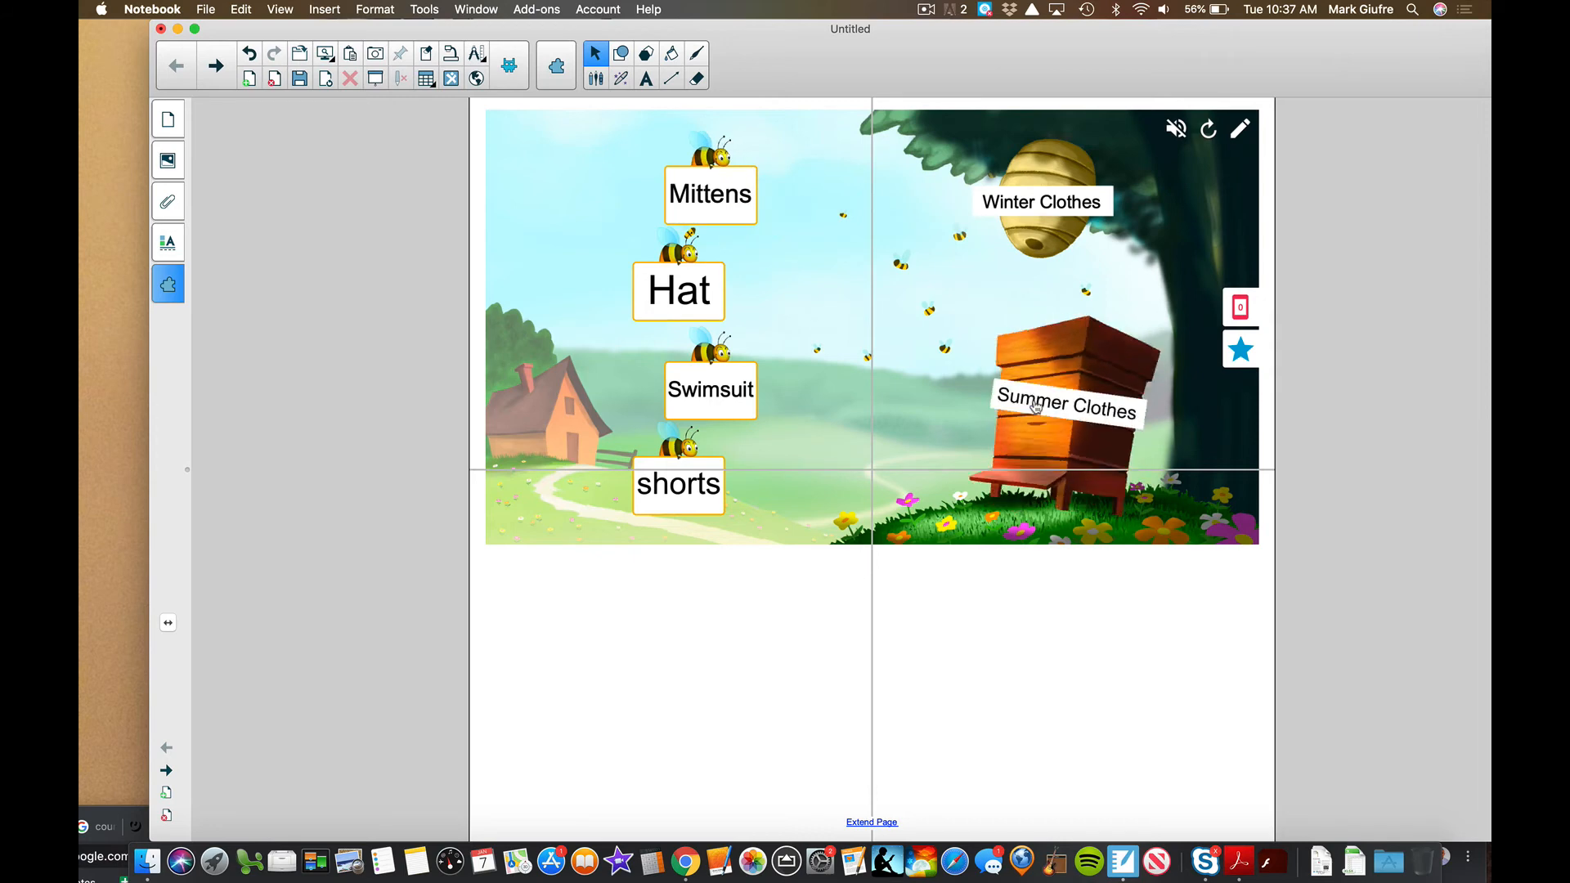
{"action": "left_click_drag", "start_coordinate": [714, 200], "coordinate": [1047, 206]}
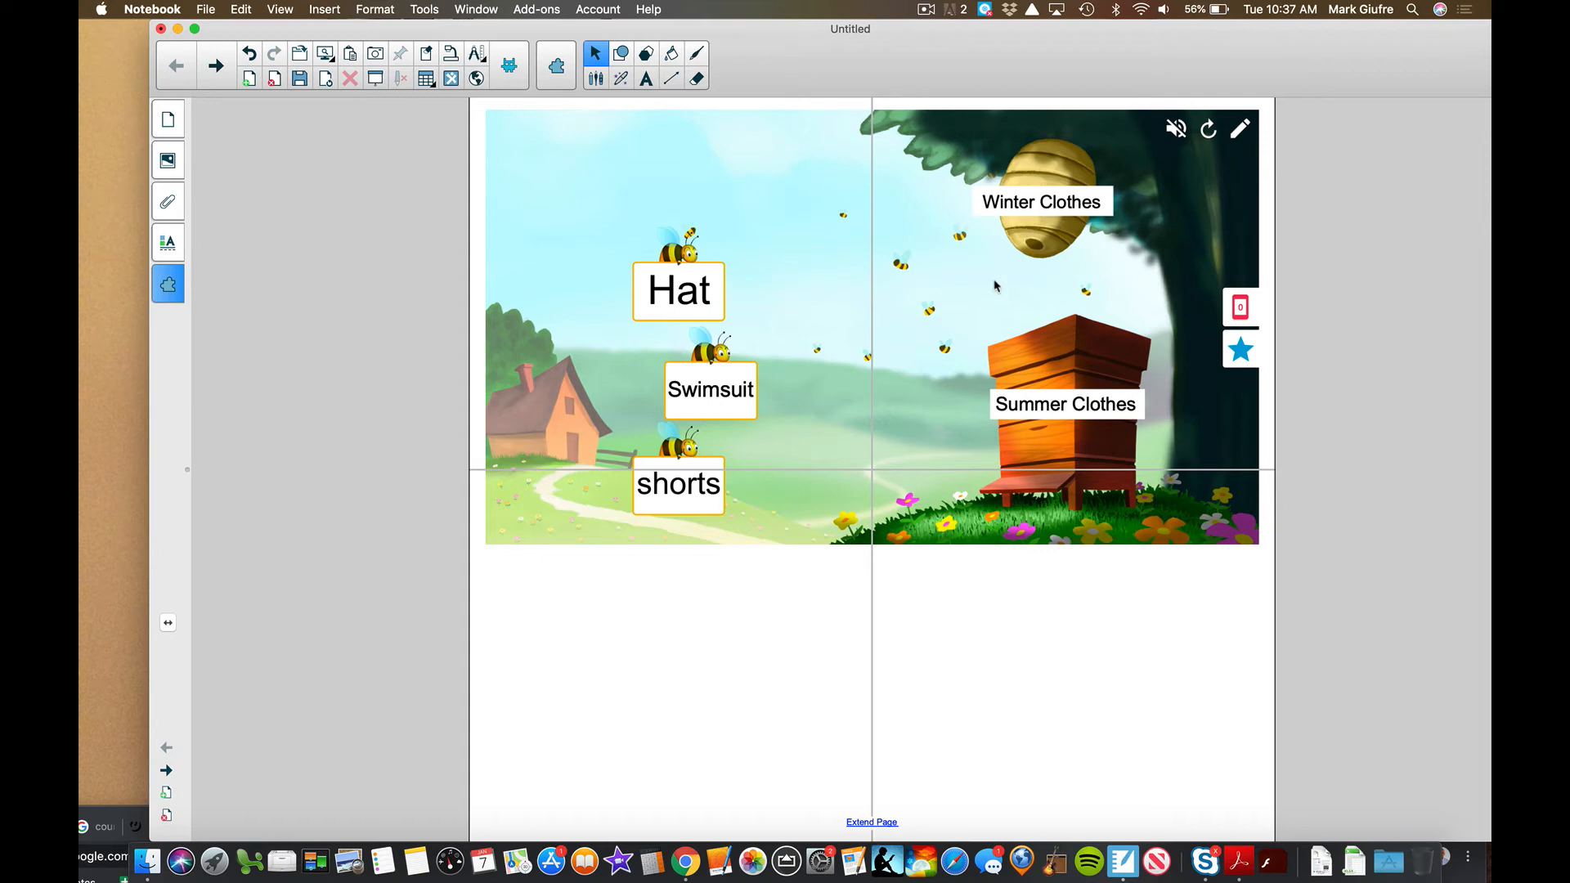
{"action": "left_click_drag", "start_coordinate": [701, 405], "coordinate": [1044, 236]}
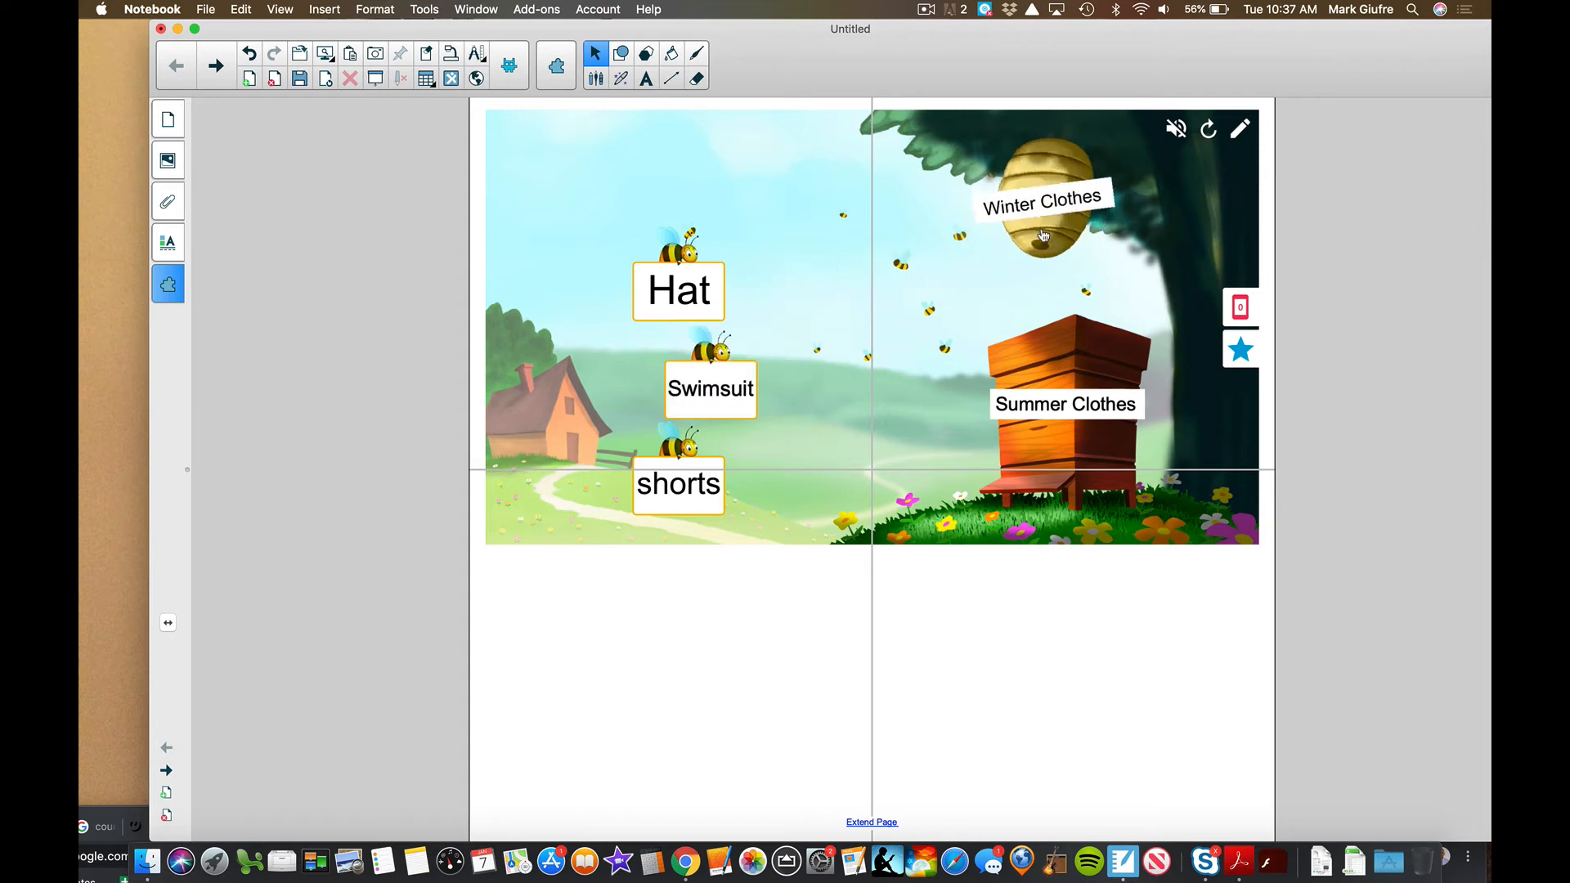
- Sort the Swimsuit item into the Summer Clothes hive
{"action": "left_click_drag", "start_coordinate": [711, 394], "coordinate": [1104, 424]}
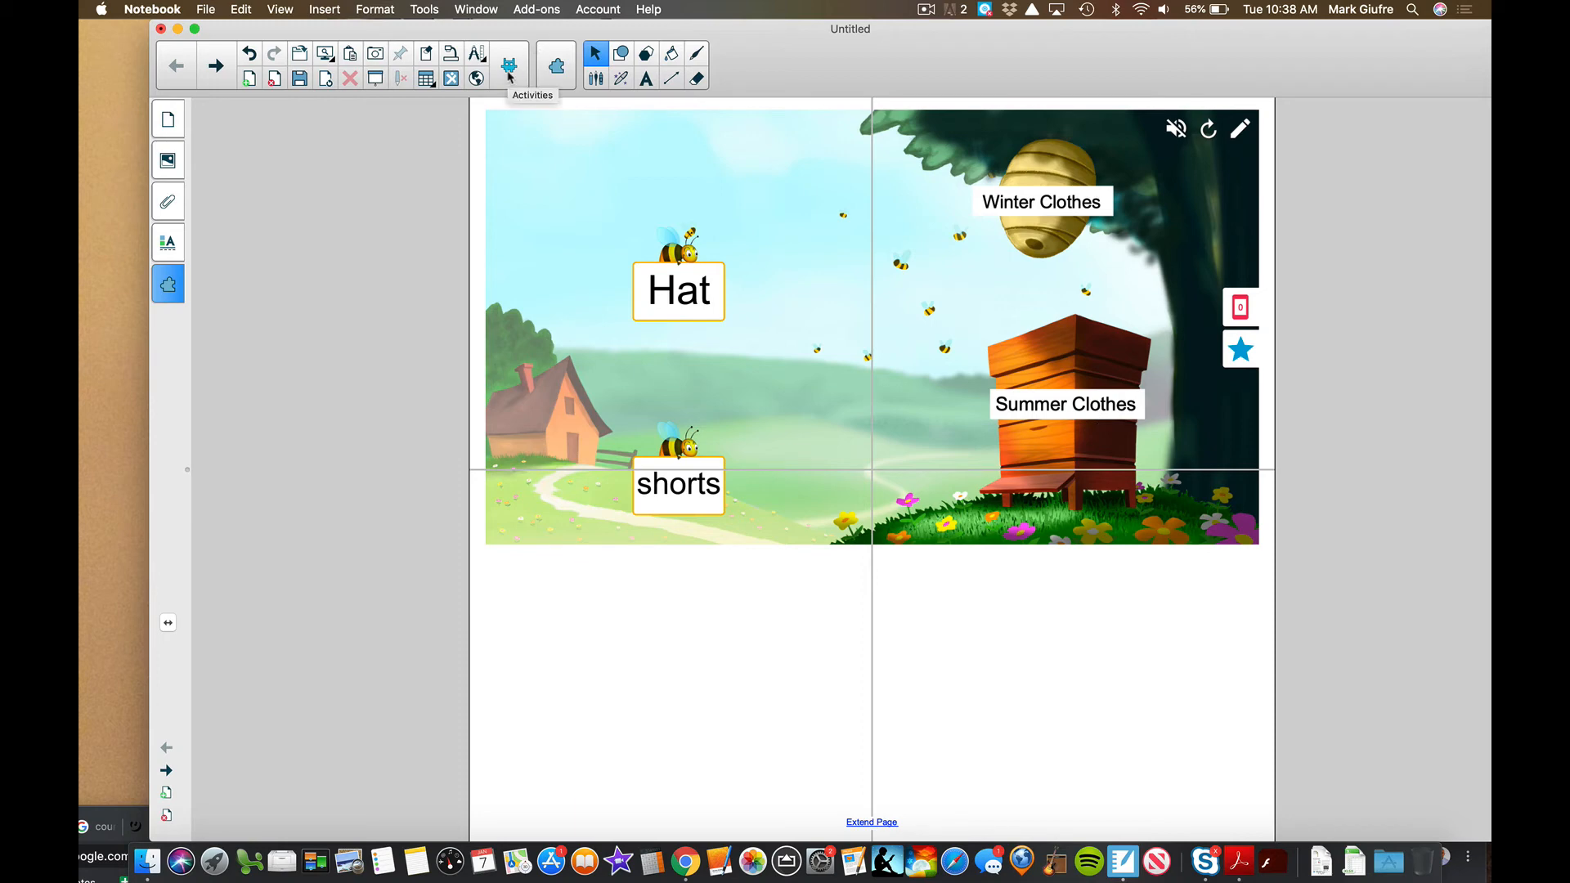
{"action": "left_click", "coordinate": [926, 10]}
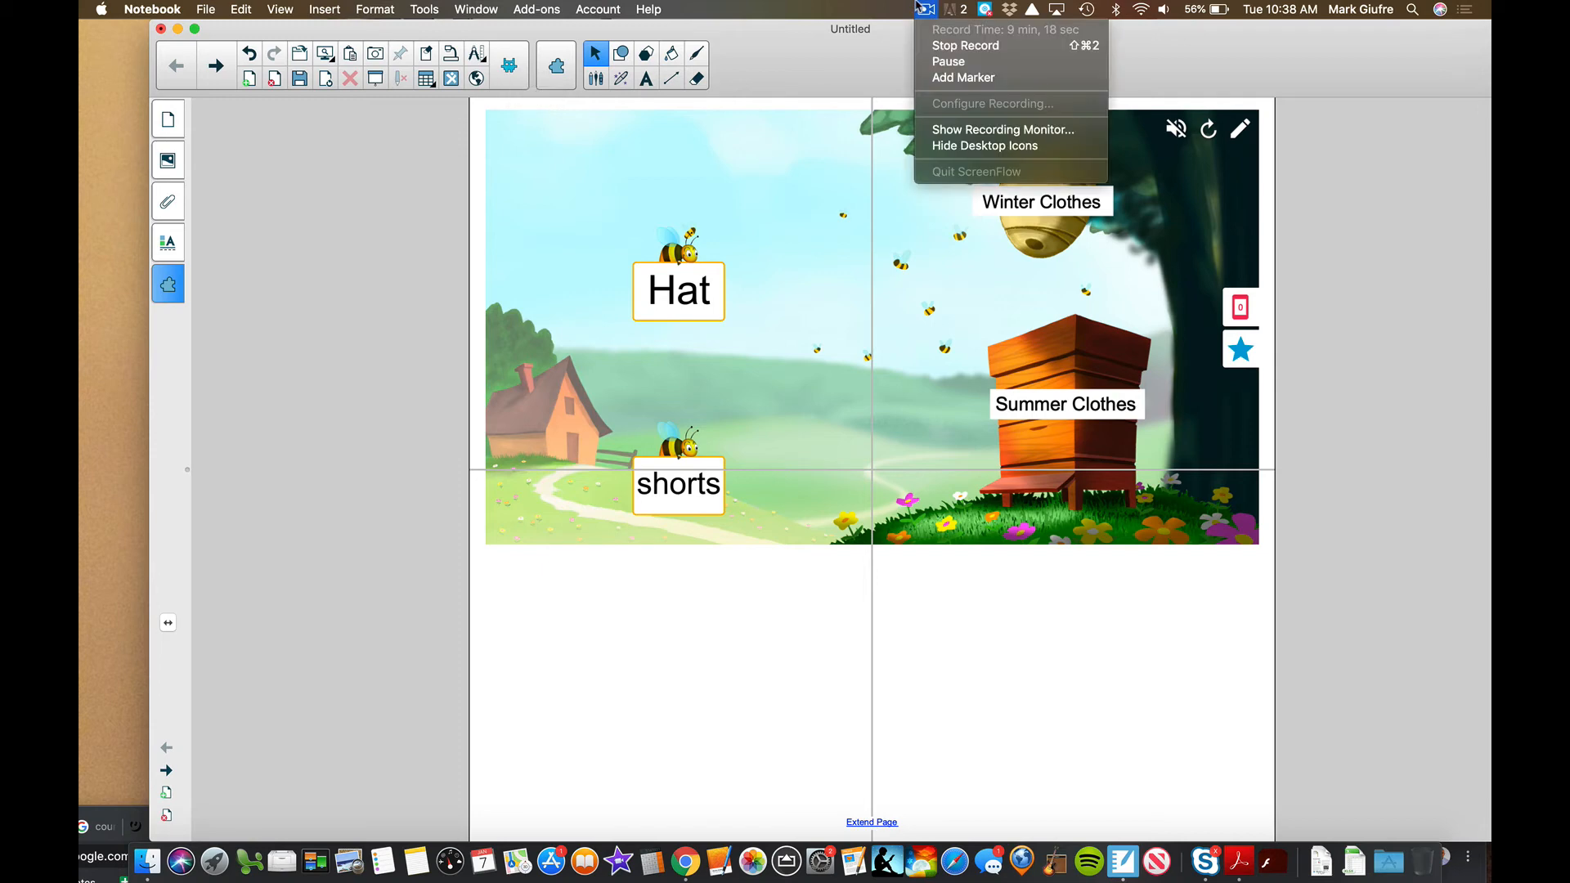
{"action": "left_click", "coordinate": [938, 64]}
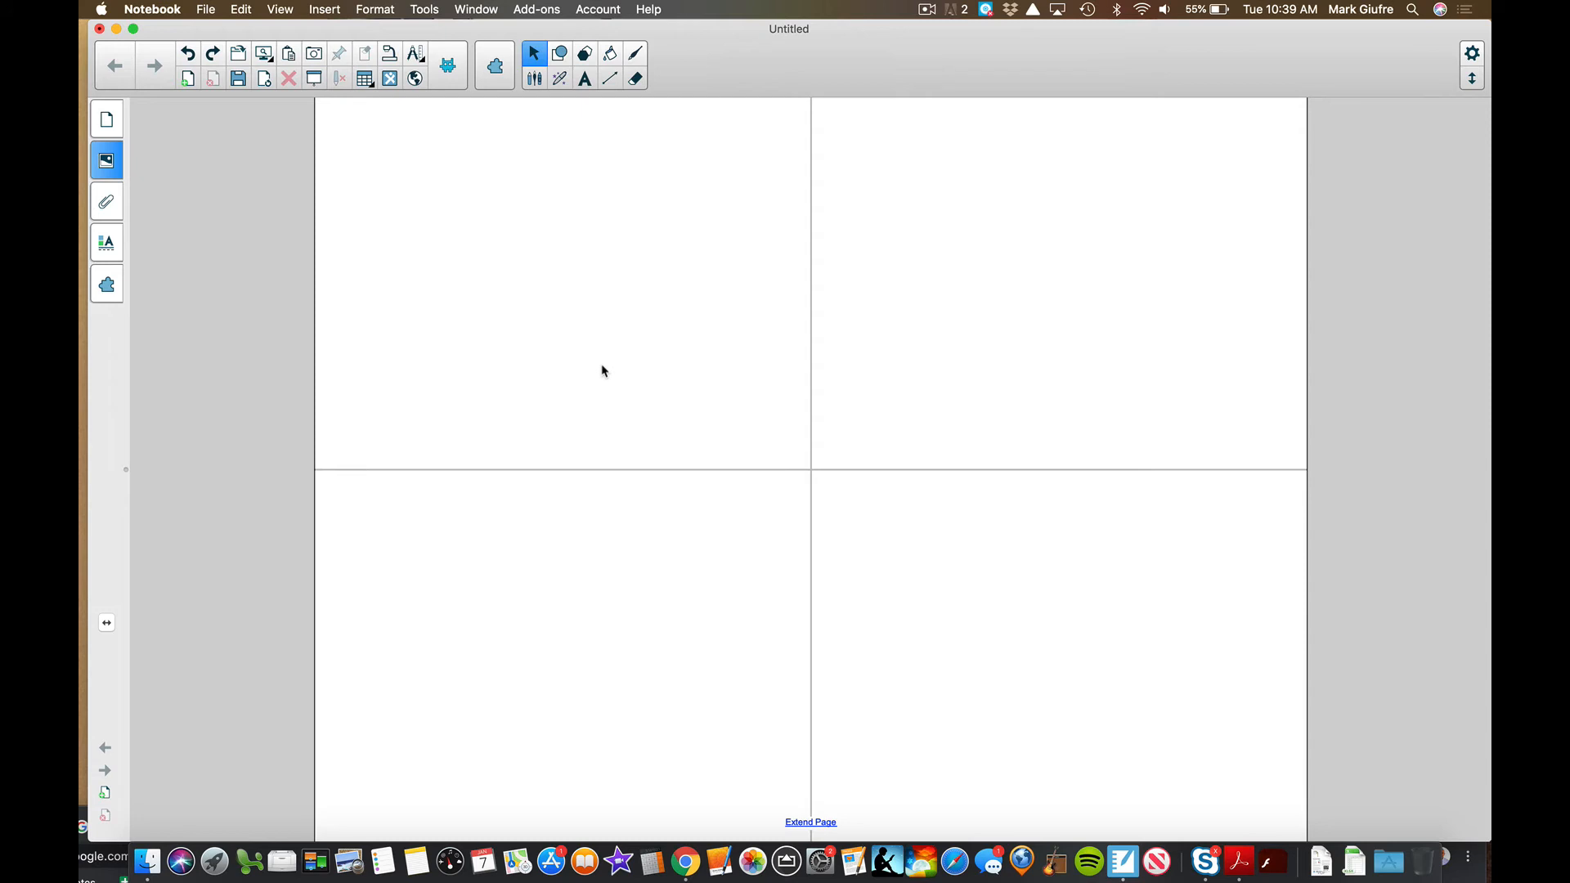
- Insert a table with five rows and two columns on the blank page
{"action": "left_click", "coordinate": [365, 78]}
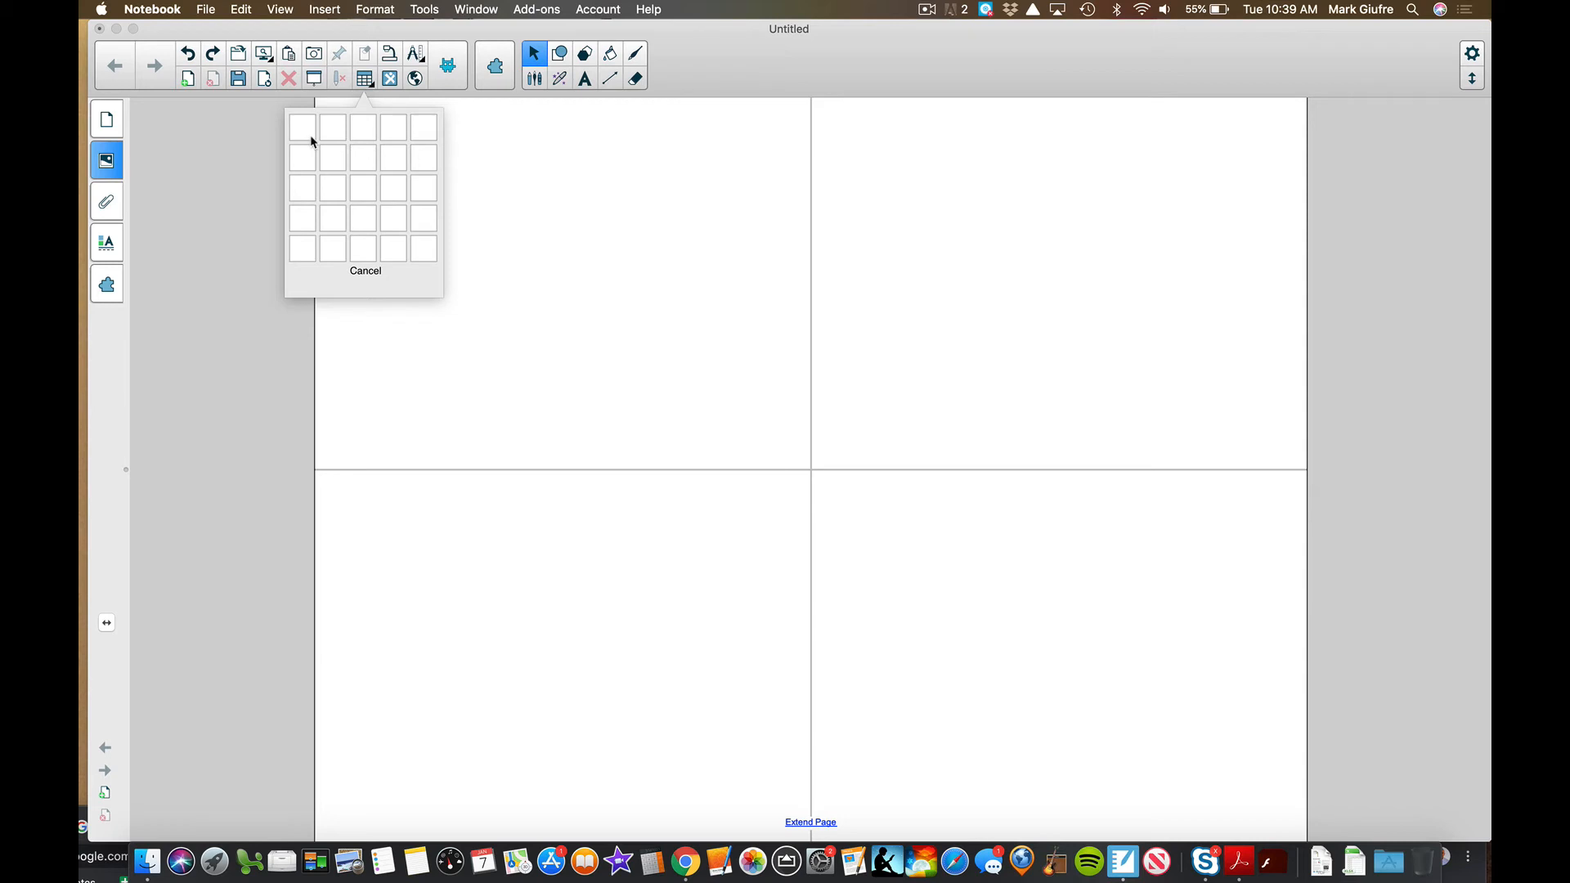
{"action": "left_click", "coordinate": [327, 243]}
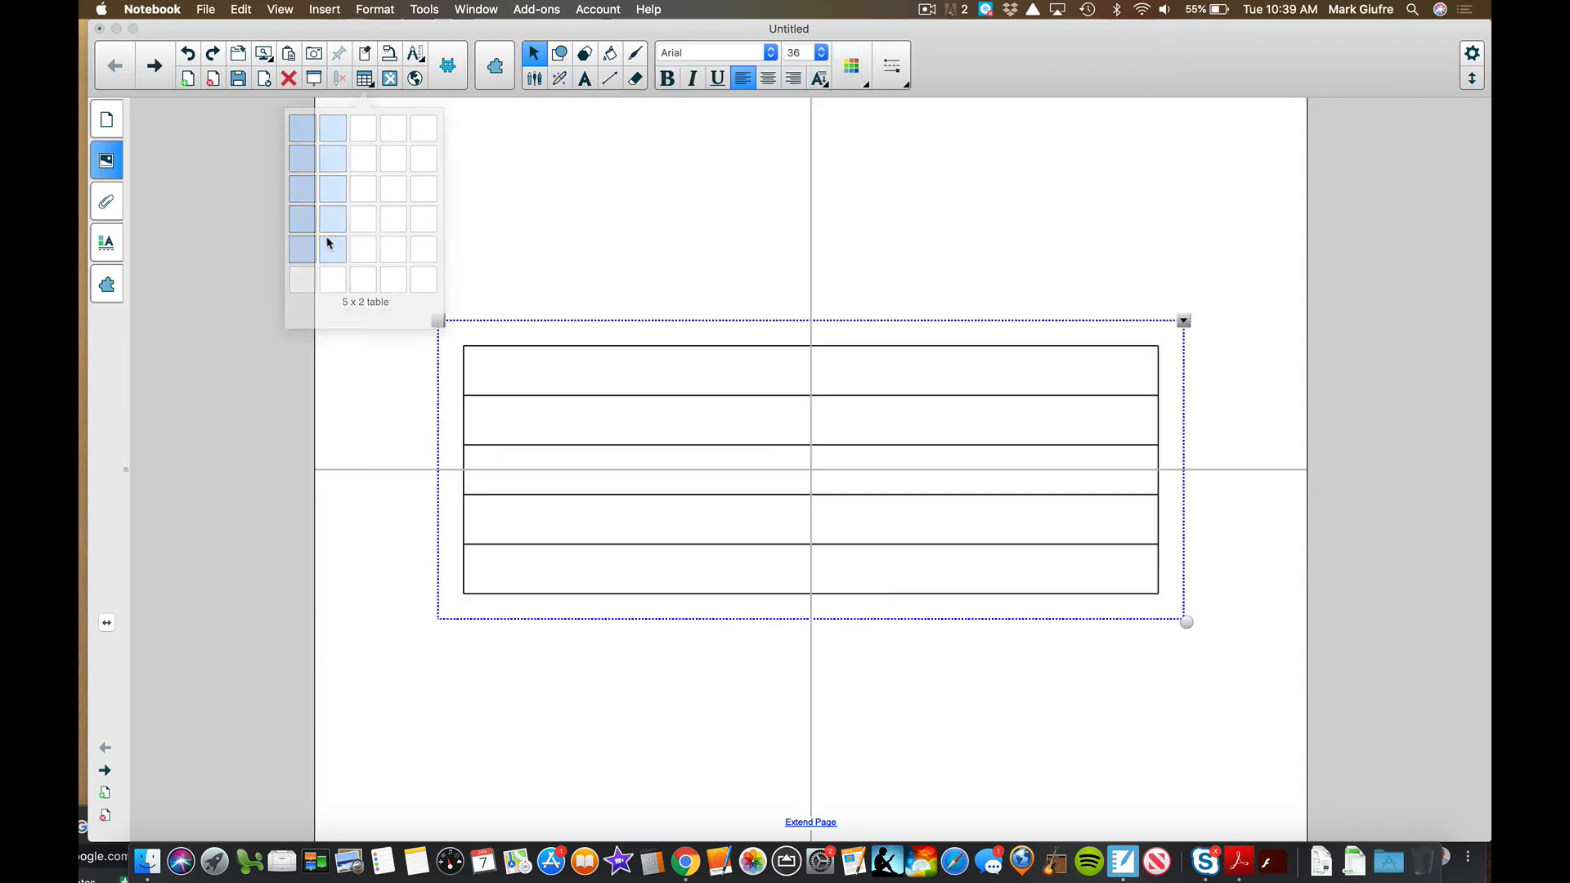
{"action": "left_click_drag", "start_coordinate": [1189, 624], "coordinate": [1077, 744]}
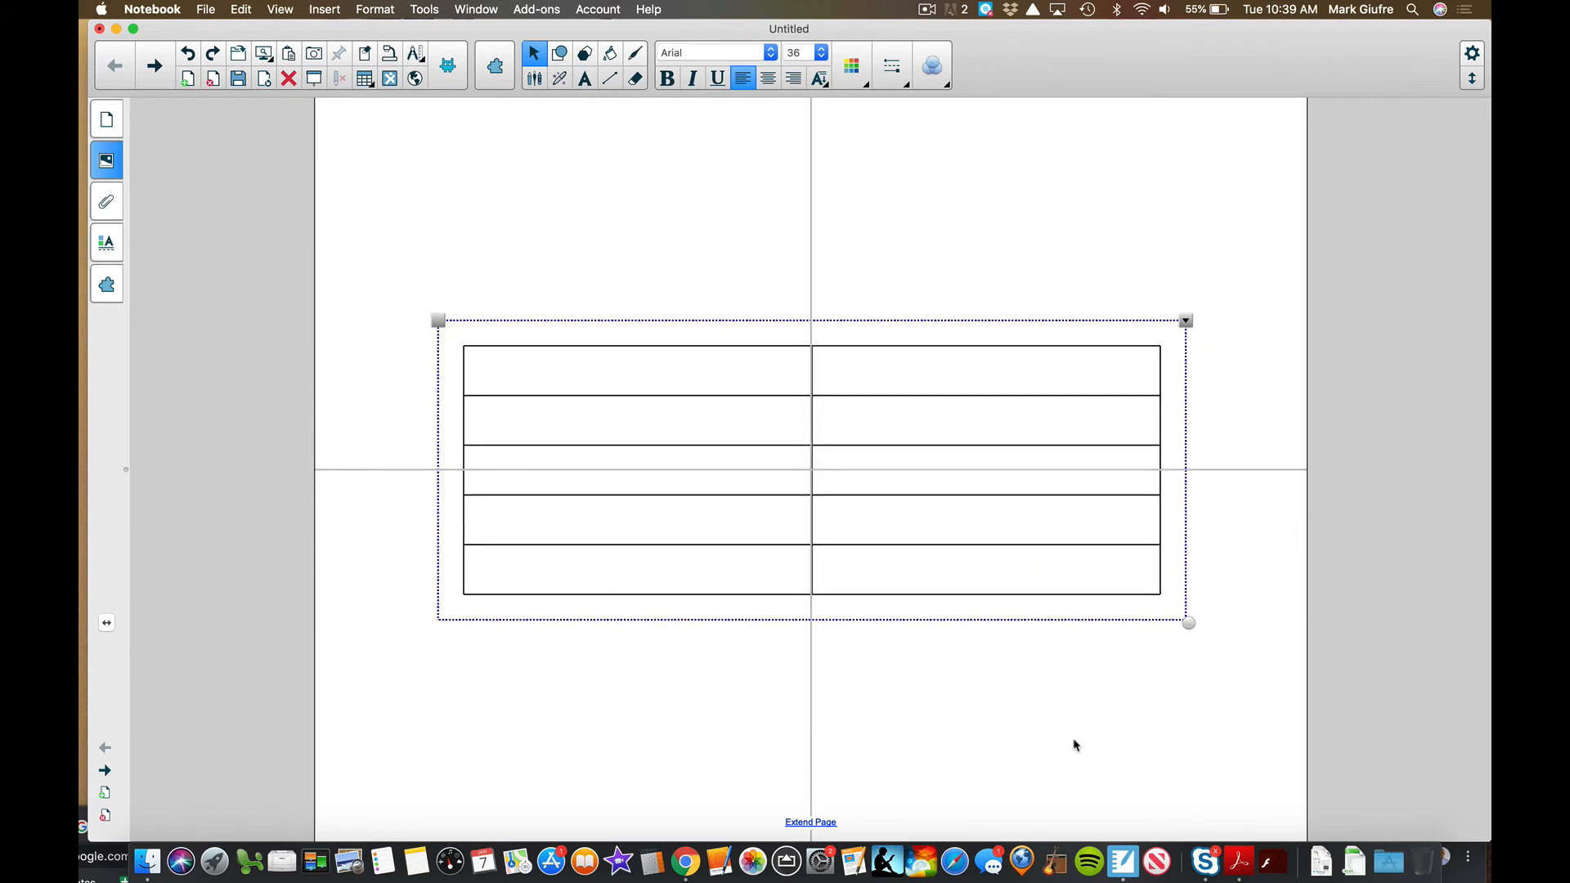
- Enter "Winter" and "Summer" as the headings of the table's two columns
{"action": "left_click", "coordinate": [621, 376]}
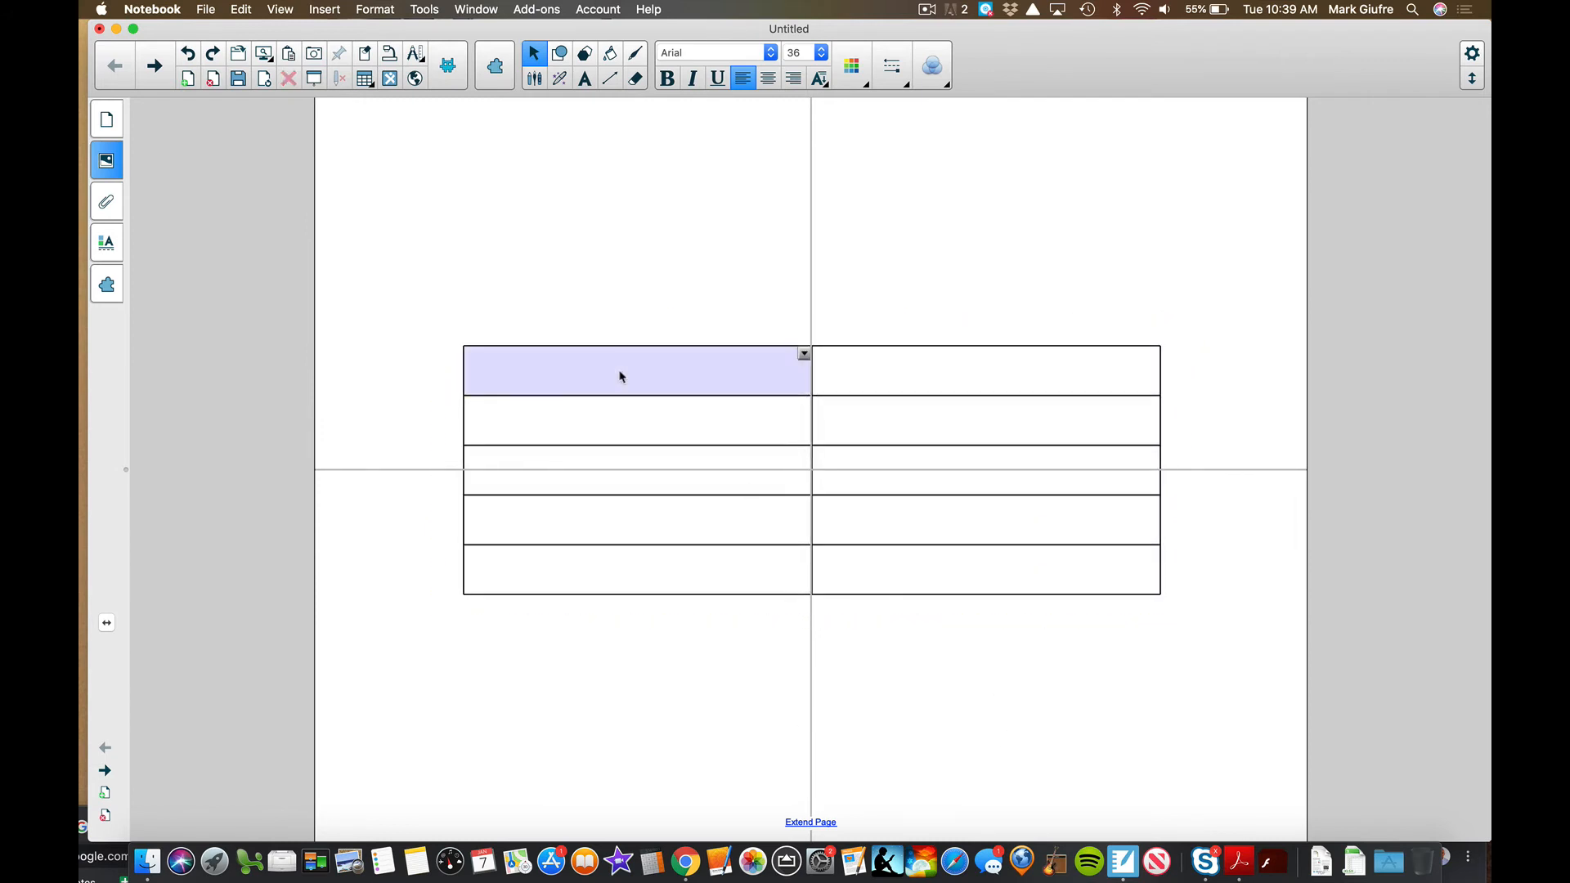
{"action": "type", "text": "Winter"}
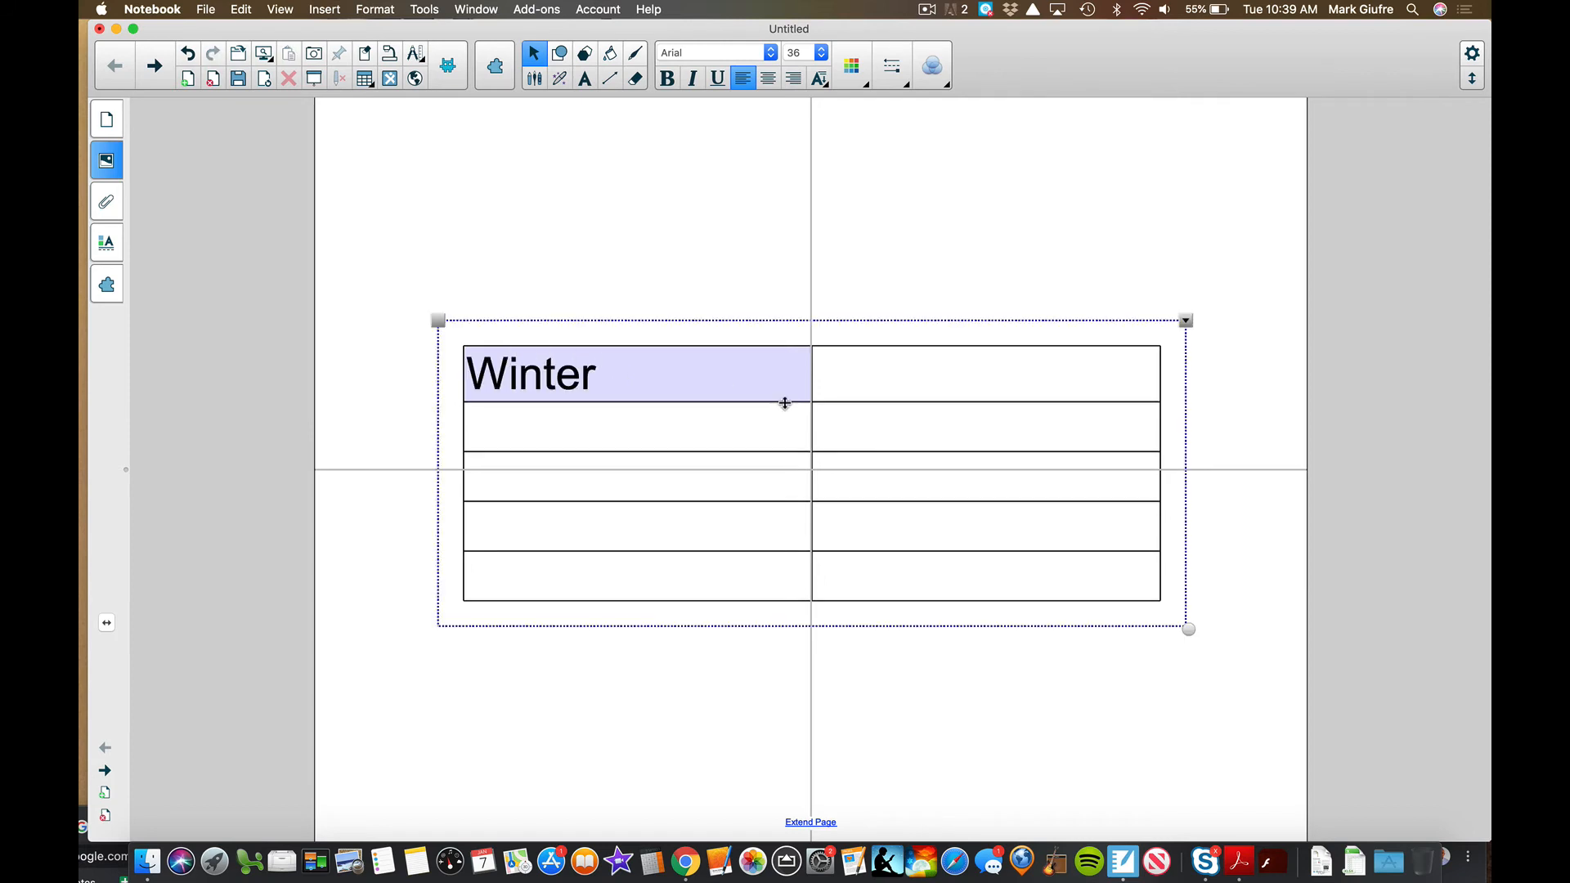
{"action": "left_click", "coordinate": [865, 395]}
{"action": "type", "text": "Sumer"}
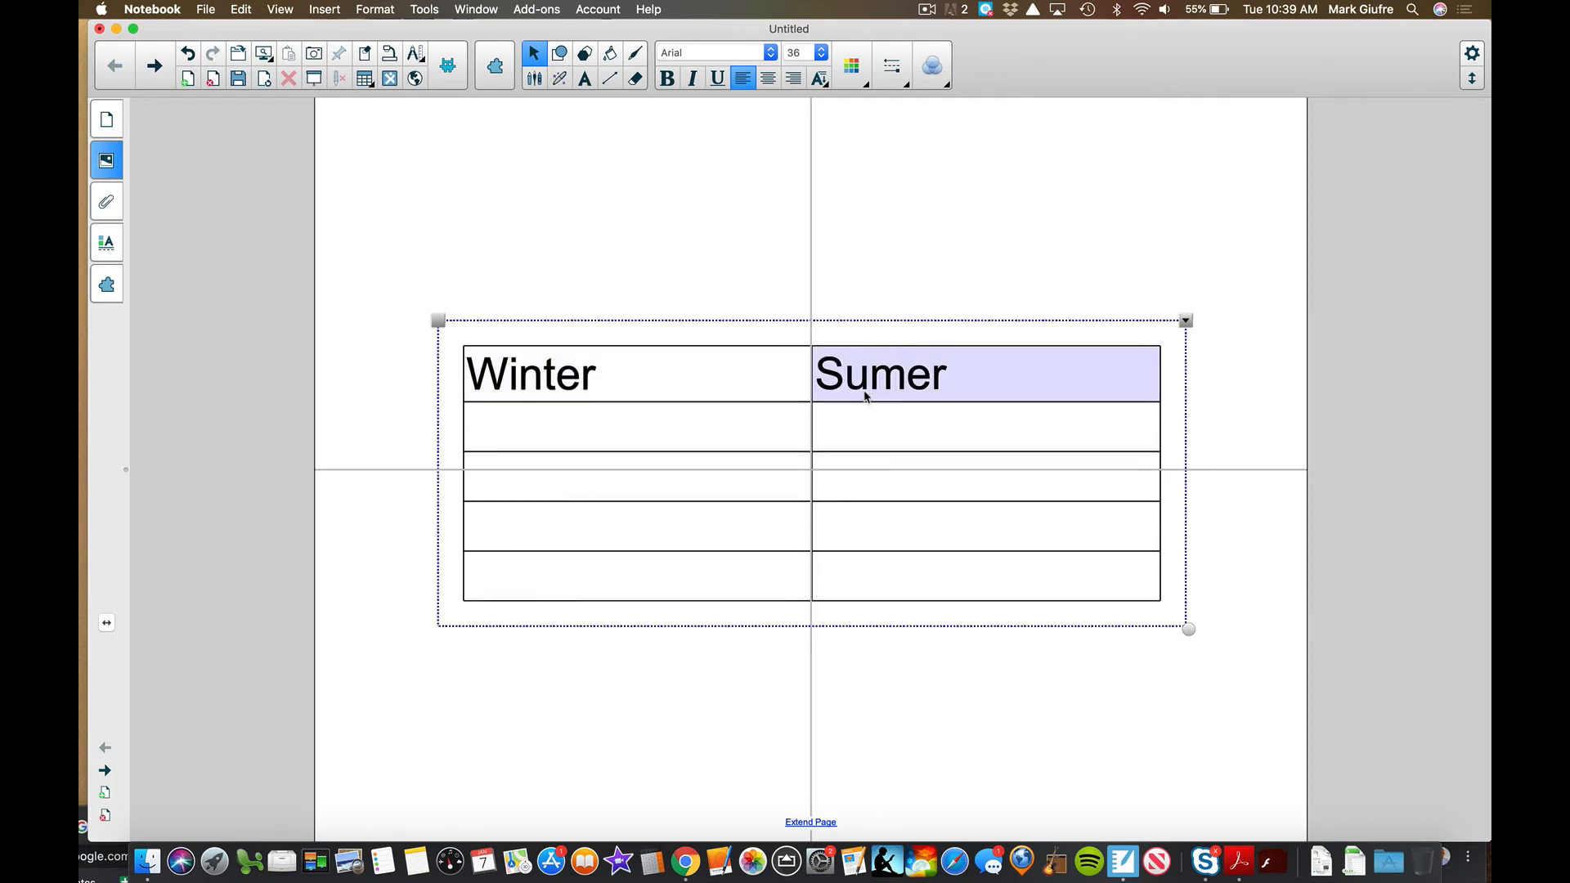
{"action": "key", "text": "BackSpace"}
{"action": "key", "text": "BackSpace"}
{"action": "type", "text": "mer"}
{"action": "left_click", "coordinate": [648, 732]}
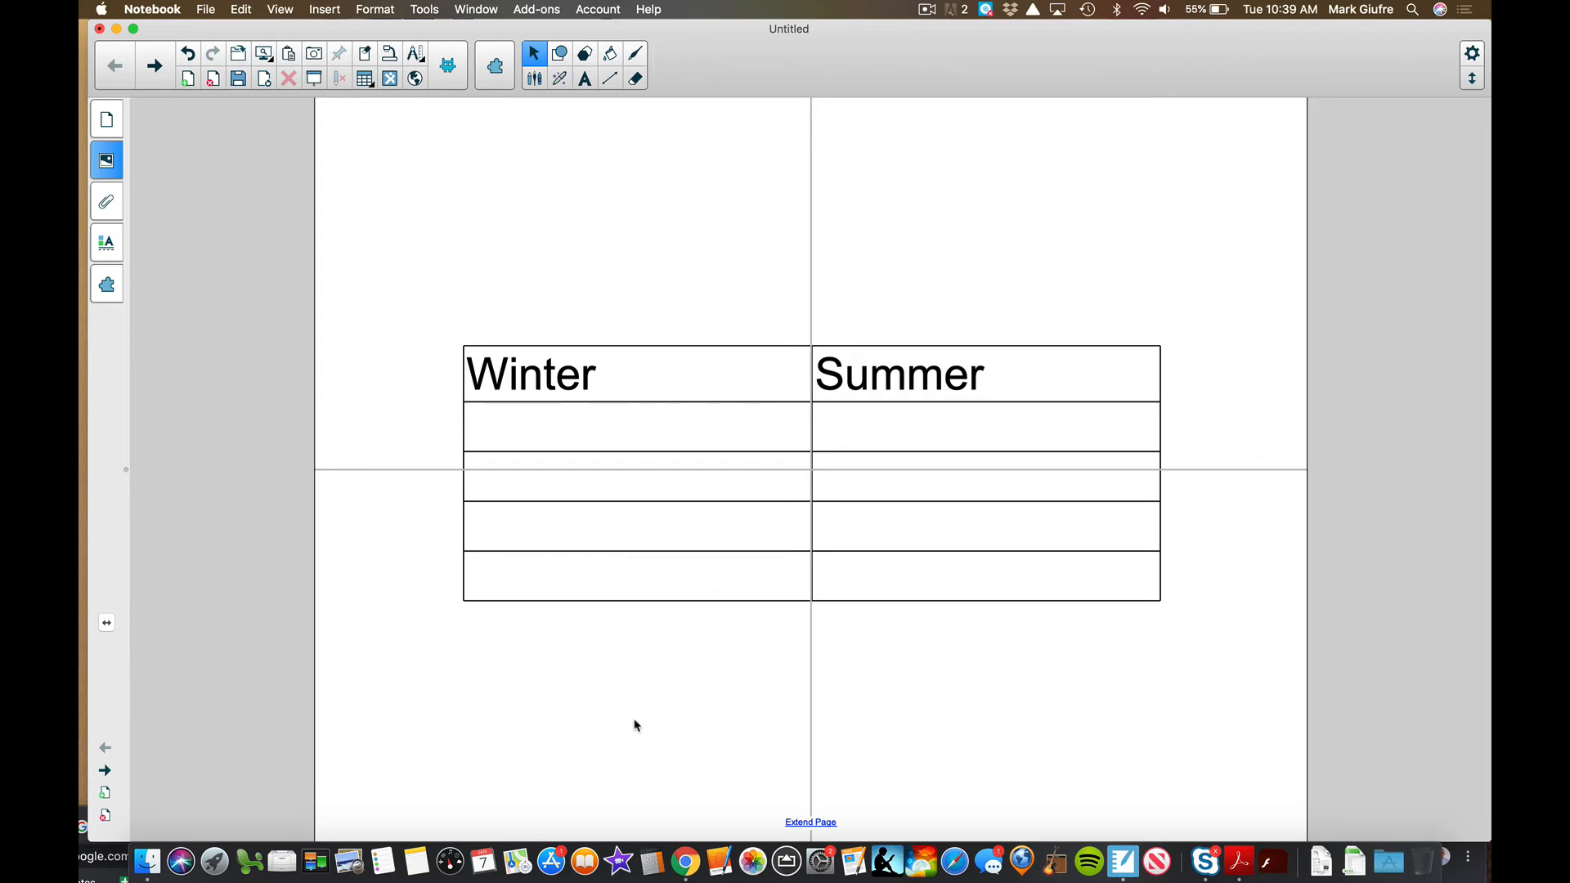
- Search the Gallery for "shorts" and place the blue Shorts picture below the table
{"action": "left_click", "coordinate": [107, 163]}
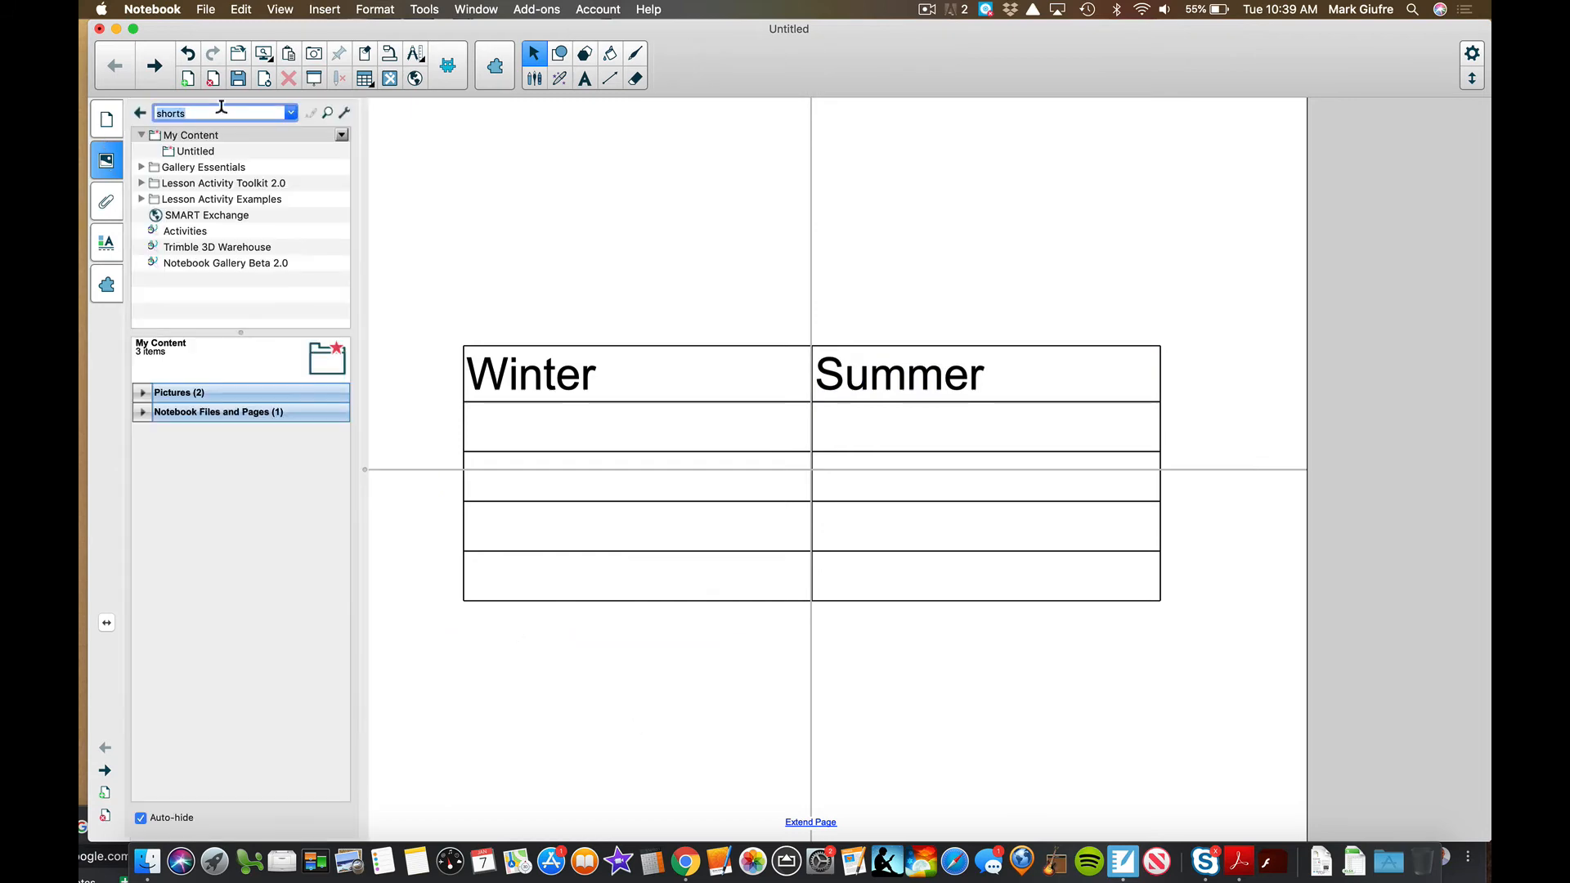
{"action": "left_click", "coordinate": [201, 392]}
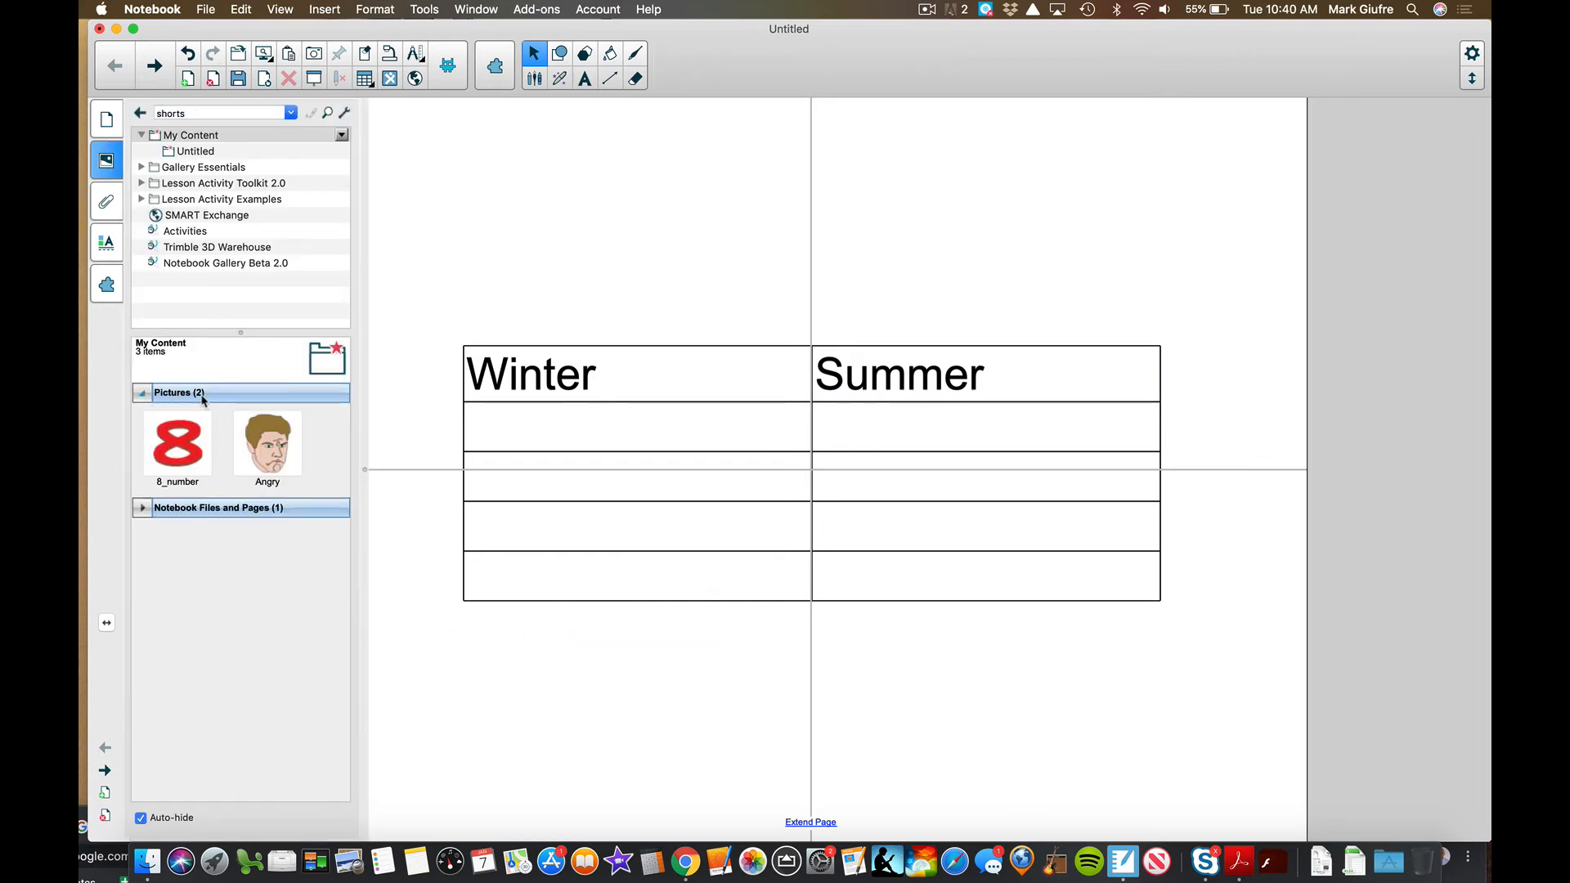
{"action": "left_click", "coordinate": [202, 397]}
{"action": "left_click", "coordinate": [196, 111]}
{"action": "key", "text": "Return"}
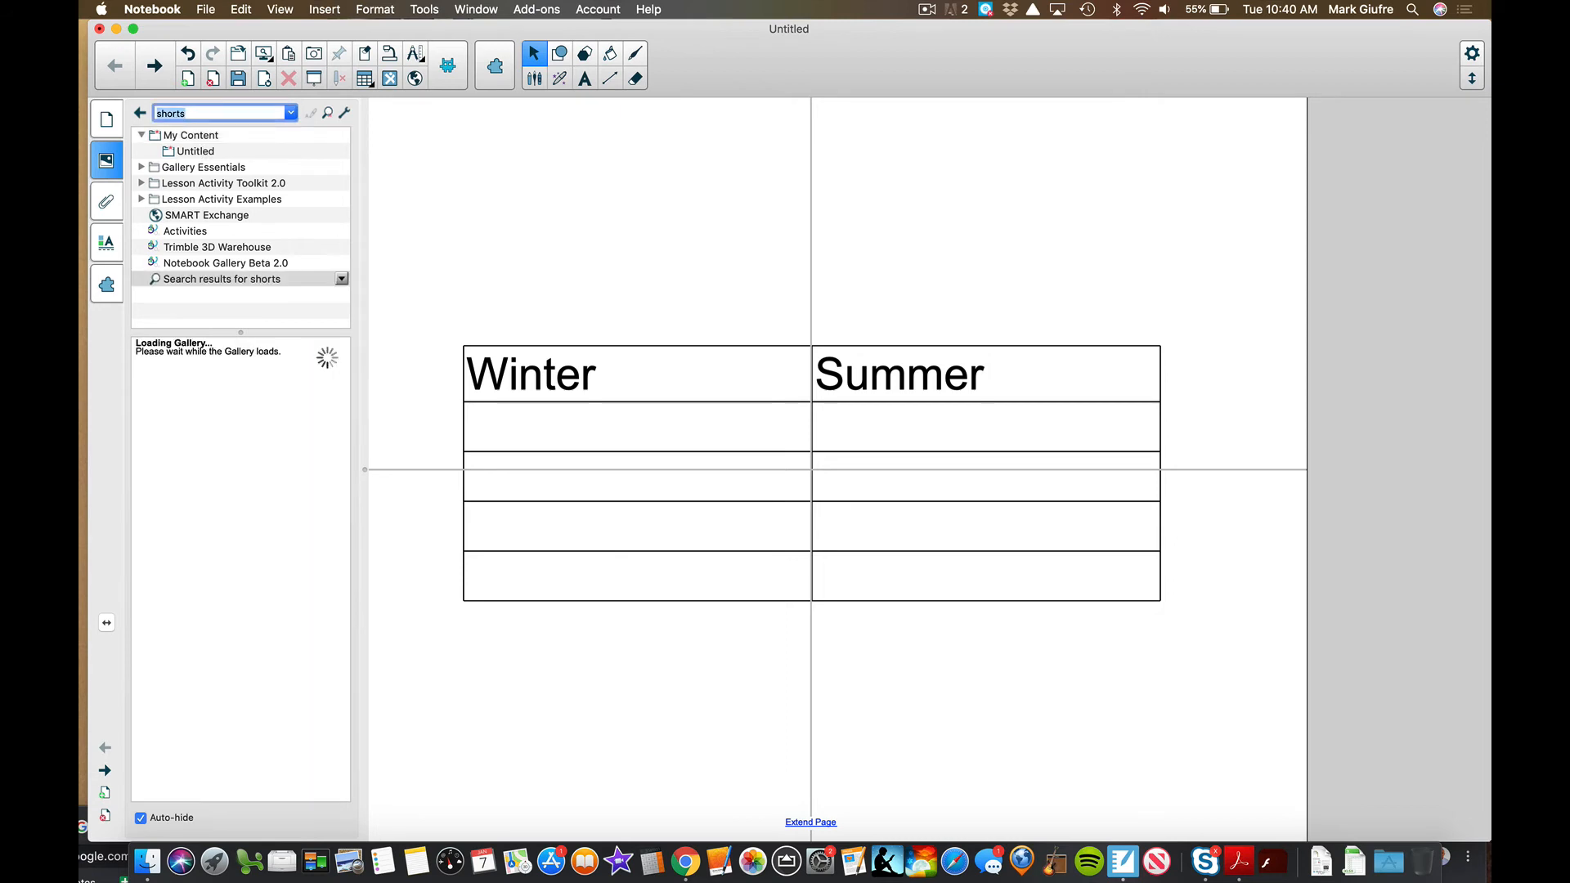
{"action": "left_click_drag", "start_coordinate": [263, 501], "coordinate": [799, 719]}
- Search the Gallery for "hat" and place the red and blue winter hat picture below the table, beside the shorts
{"action": "left_click", "coordinate": [200, 111]}
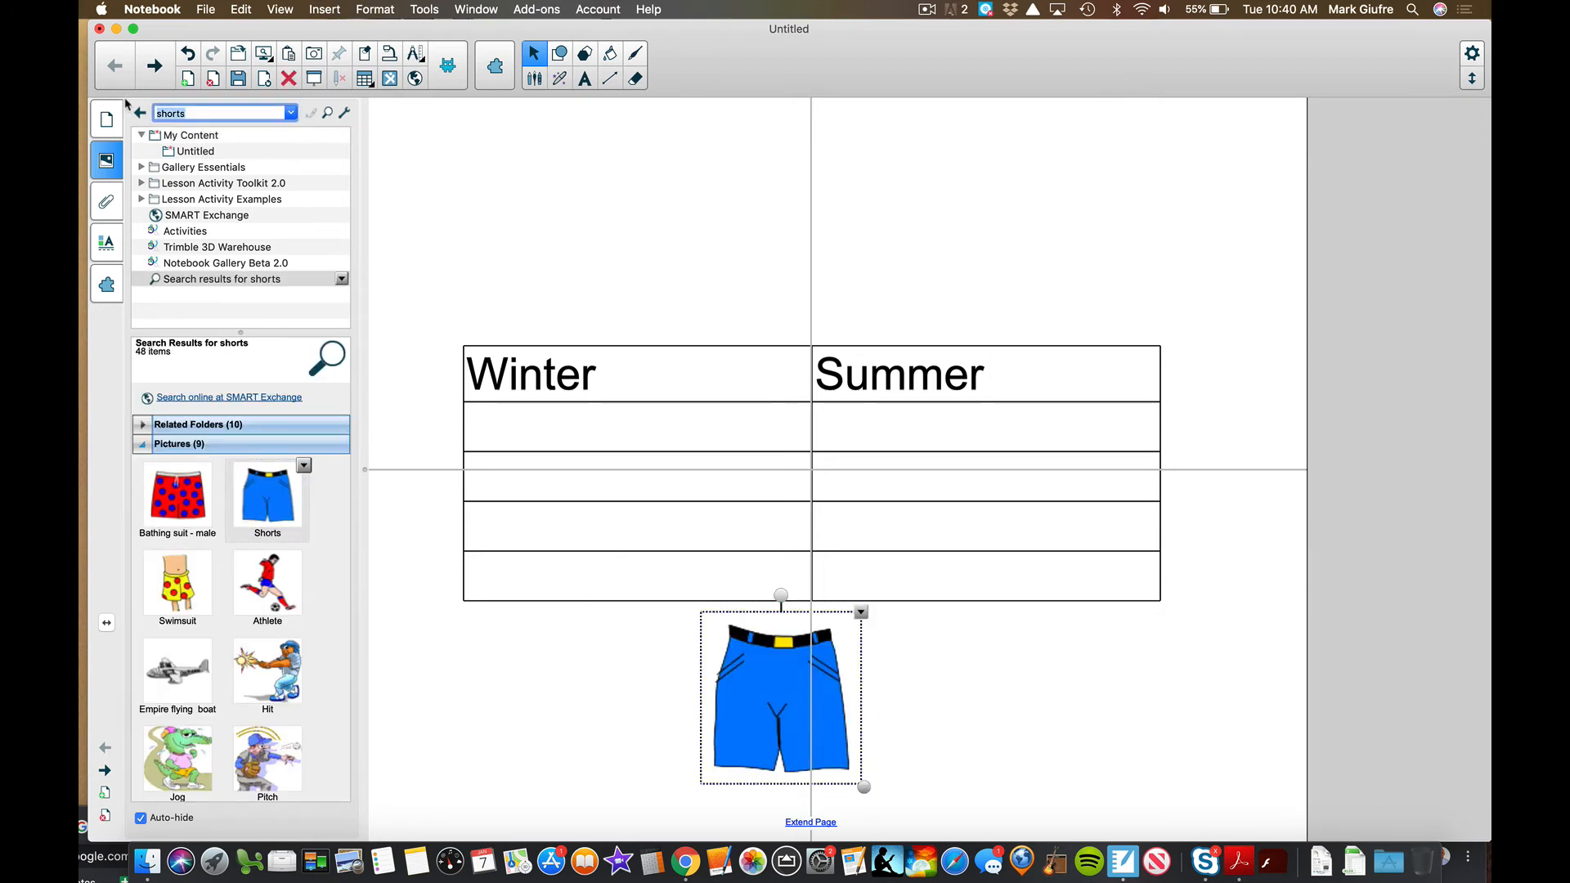
{"action": "type", "text": "hat"}
{"action": "key", "text": "Return"}
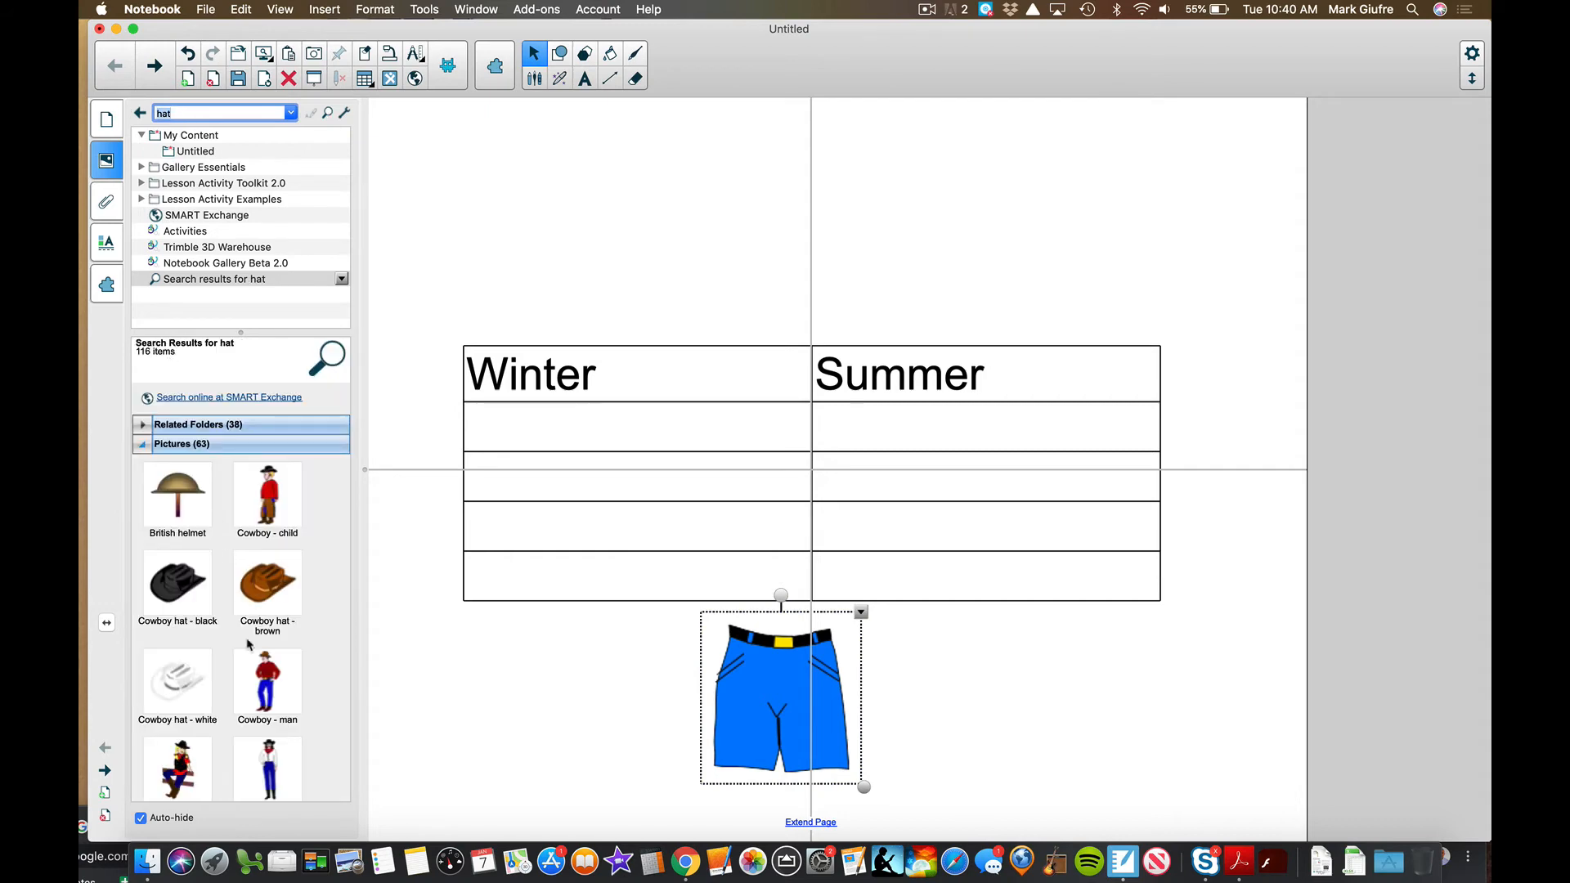
{"action": "scroll", "coordinate": [247, 667], "scroll_direction": "down", "scroll_amount": 3}
{"action": "left_click_drag", "start_coordinate": [270, 726], "coordinate": [544, 712]}
{"action": "left_click", "coordinate": [1051, 703]}
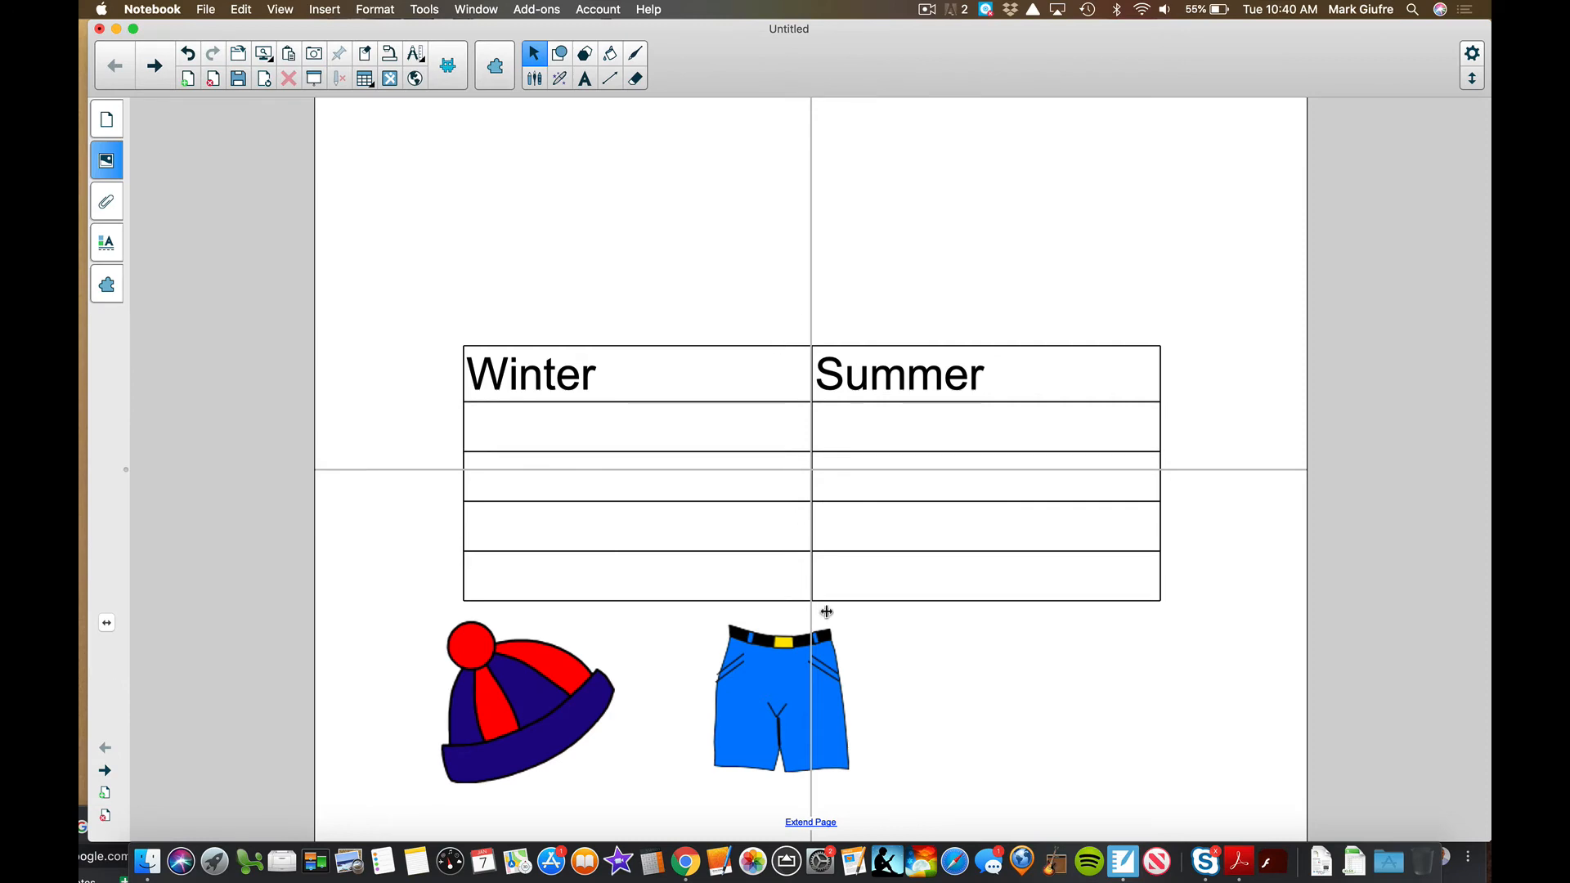
- Sort the hat picture into the first empty Winter cell and the shorts picture into the first empty Summer cell
{"action": "left_click_drag", "start_coordinate": [823, 683], "coordinate": [1028, 716]}
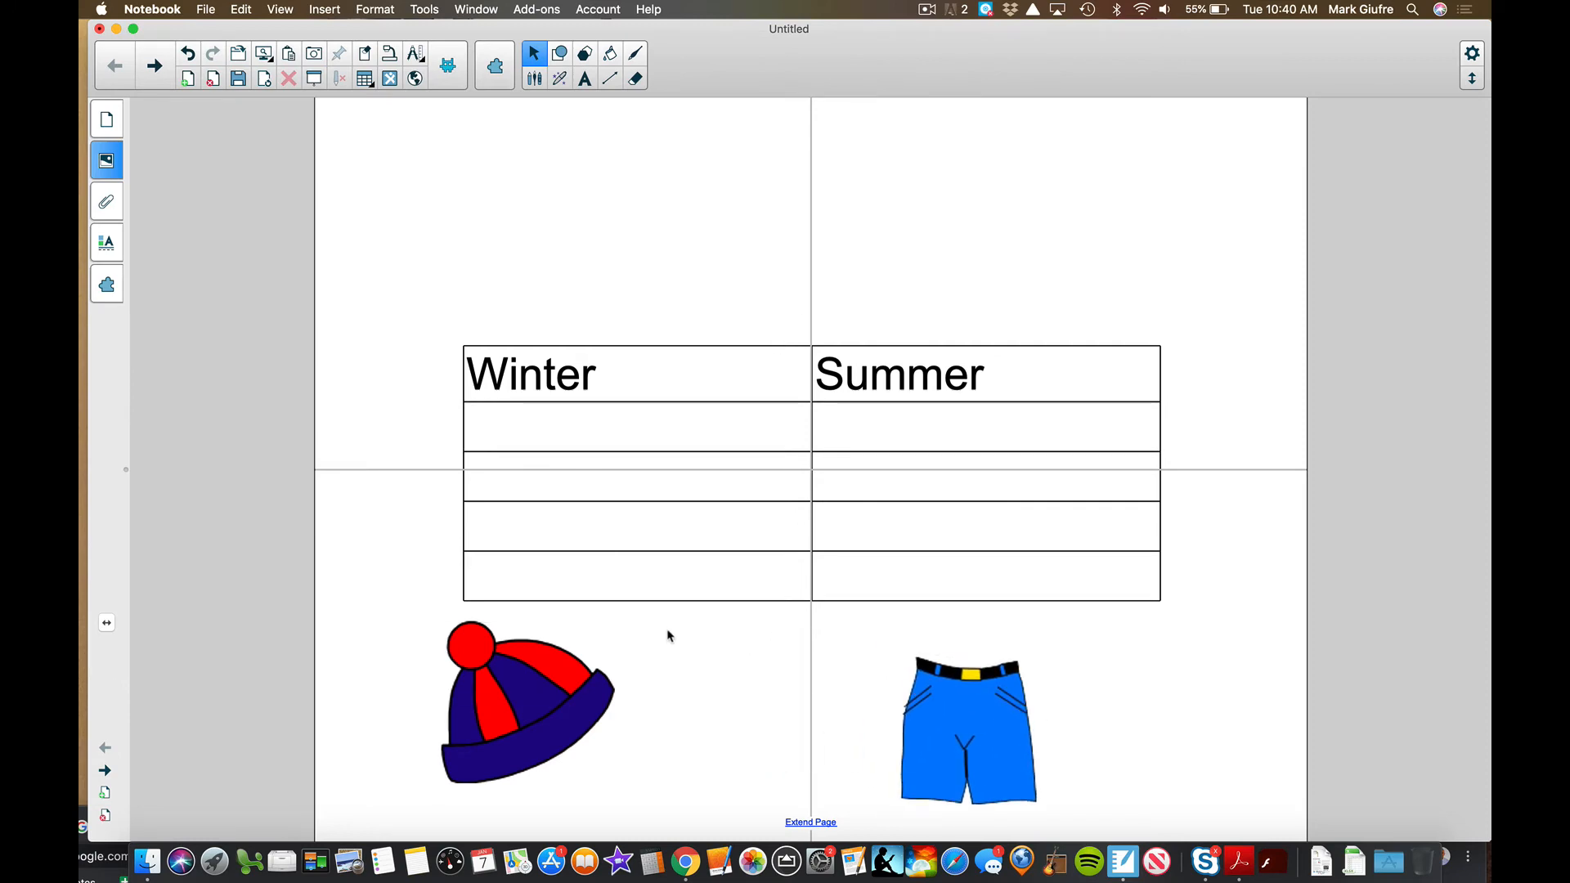
{"action": "left_click_drag", "start_coordinate": [544, 695], "coordinate": [613, 428]}
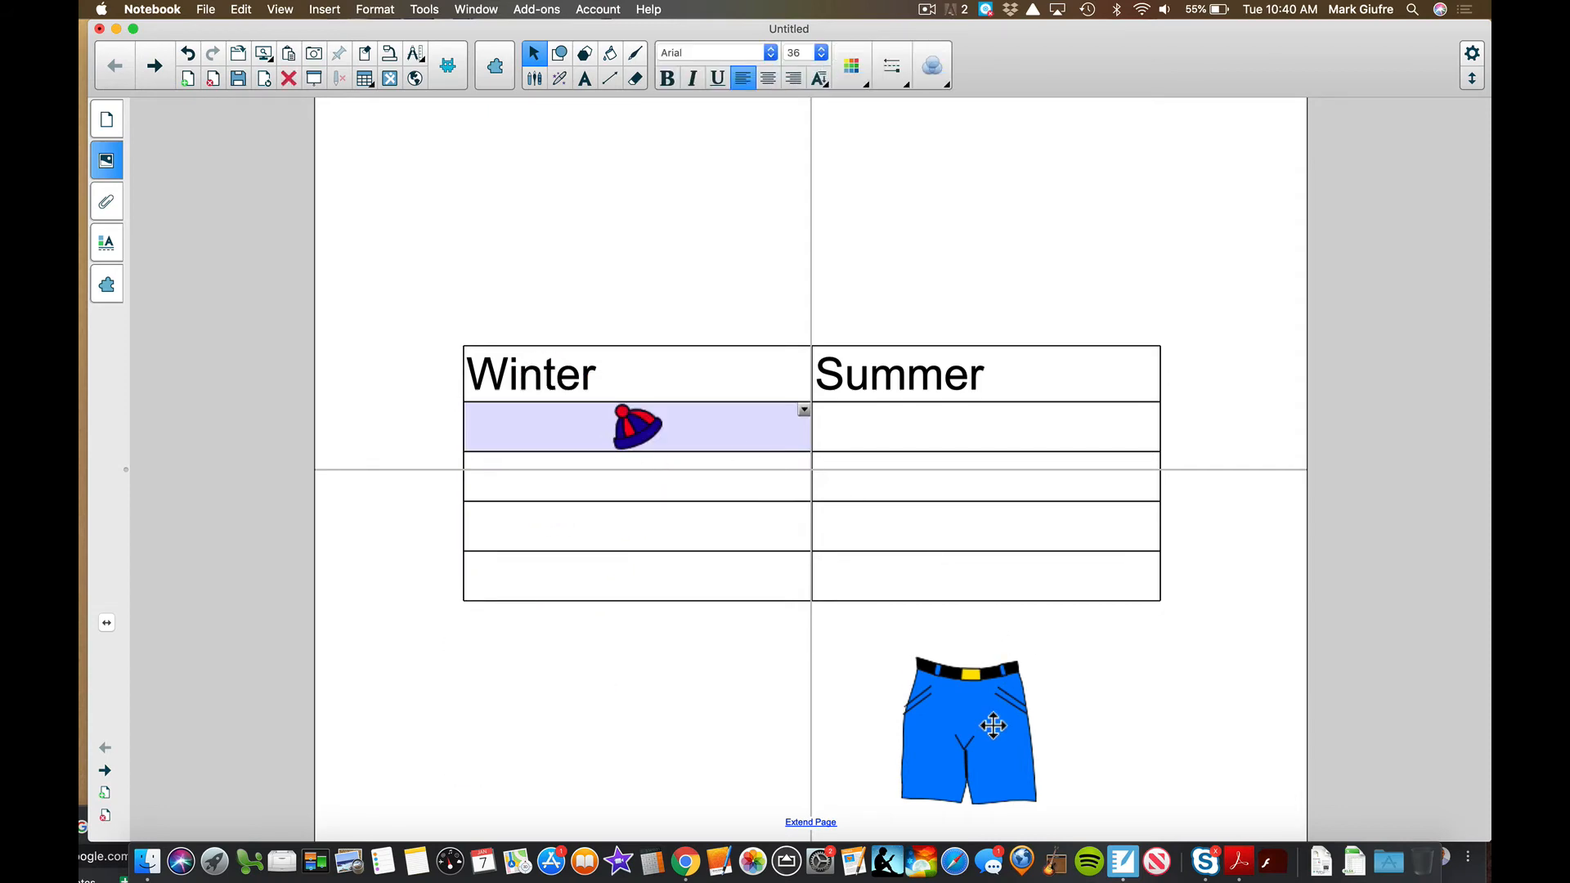
{"action": "left_click_drag", "start_coordinate": [993, 726], "coordinate": [993, 431]}
{"action": "left_click", "coordinate": [963, 711]}
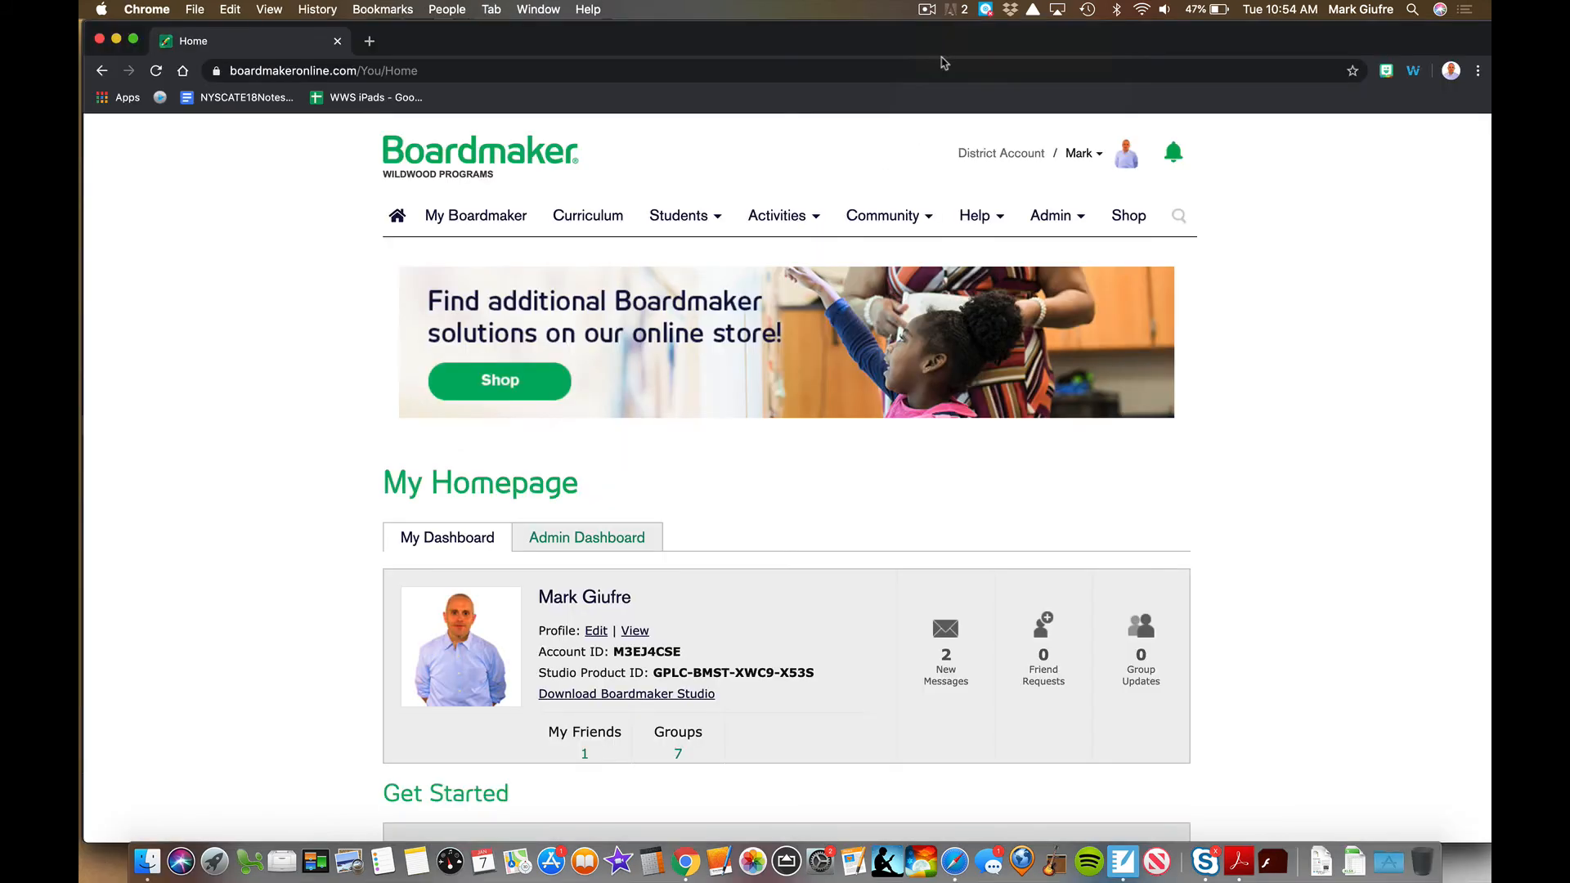
- In Boardmaker Online, start creating an activity from My Boardmaker and filter the templates to the Sorting activity type
{"action": "left_click", "coordinate": [469, 215]}
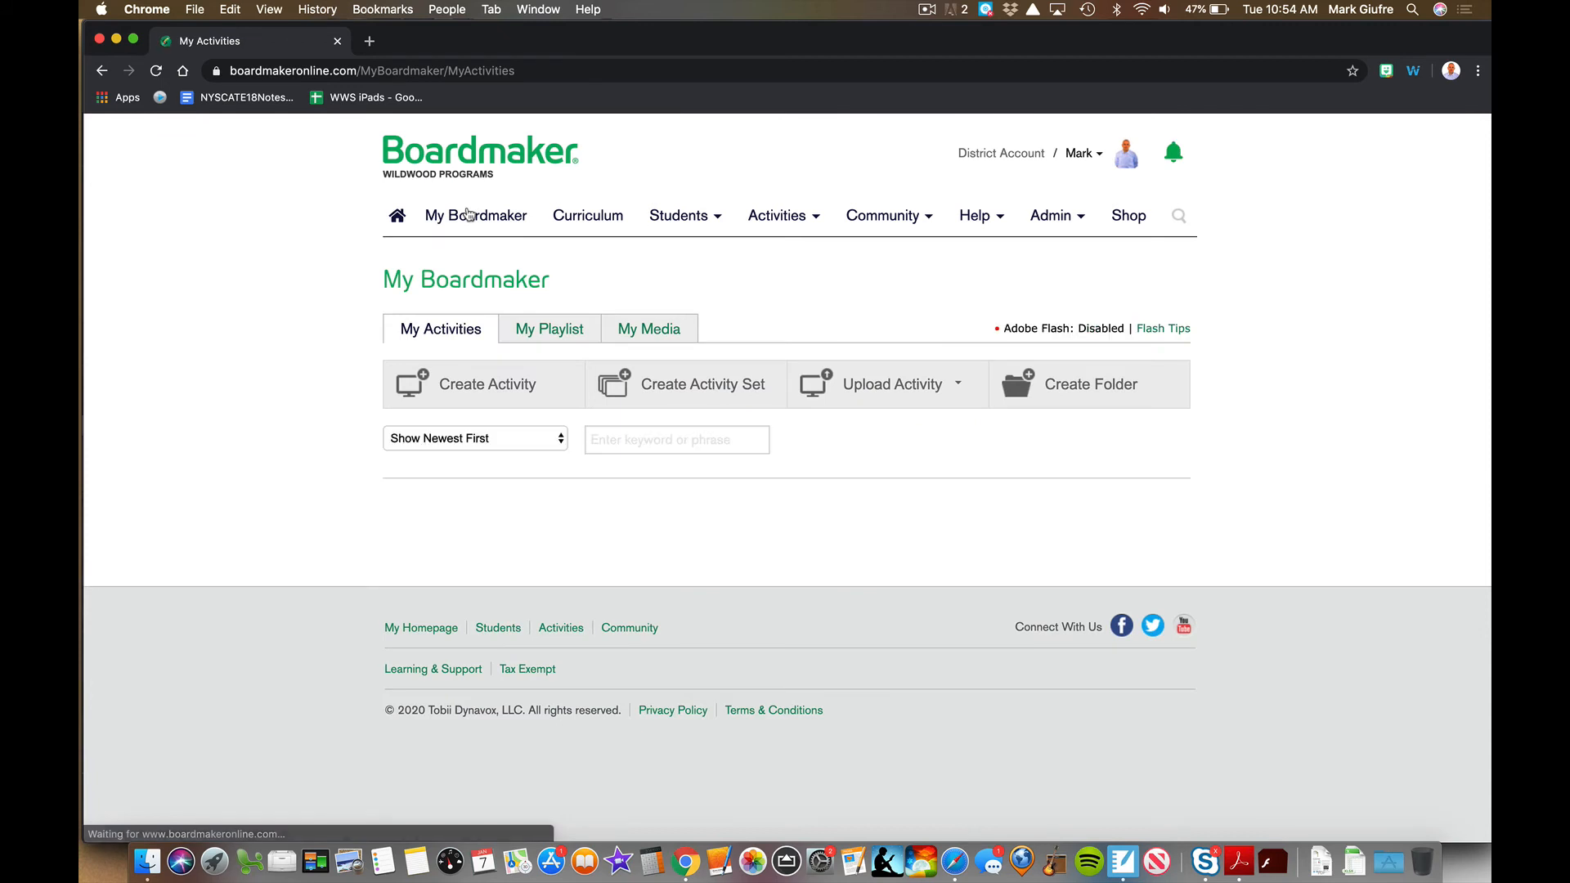
{"action": "left_click", "coordinate": [485, 396]}
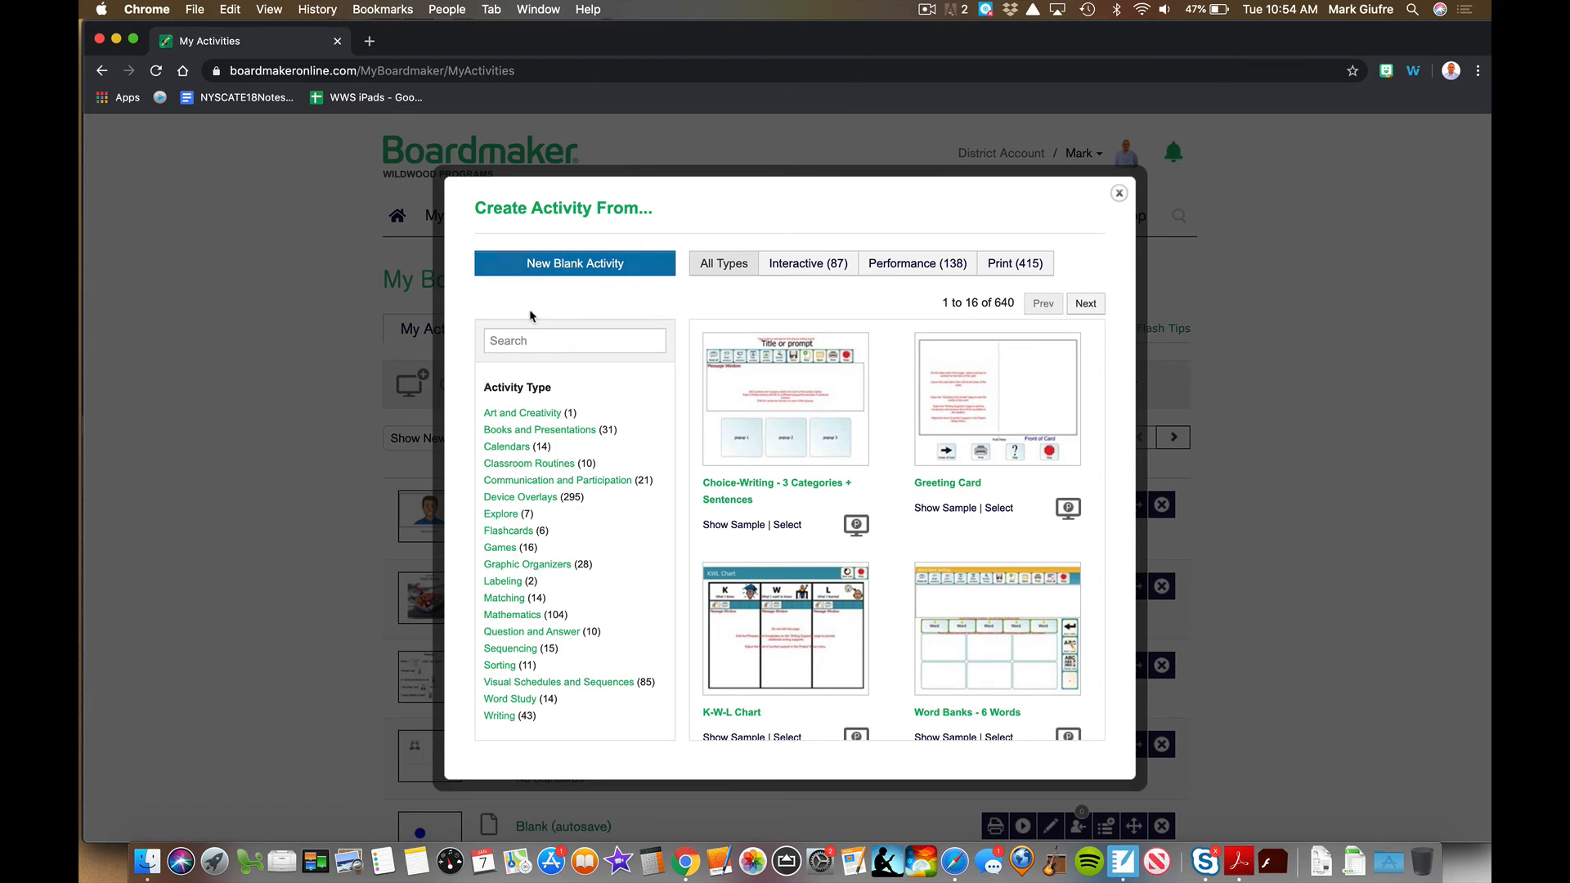
{"action": "scroll", "coordinate": [553, 501], "scroll_direction": "down", "scroll_amount": 4}
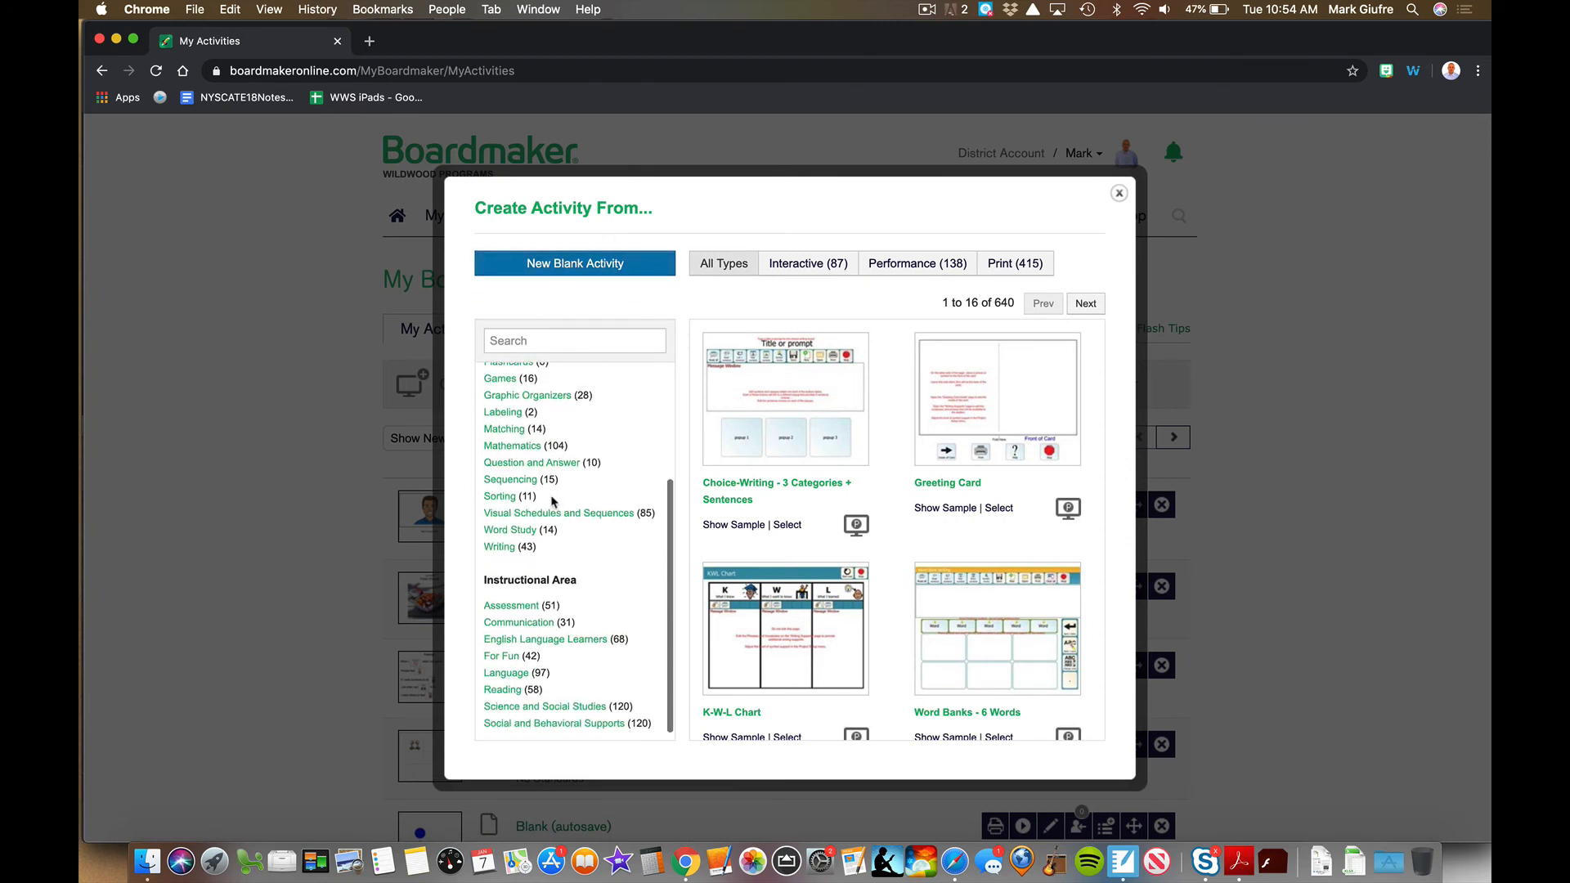
{"action": "left_click", "coordinate": [501, 498]}
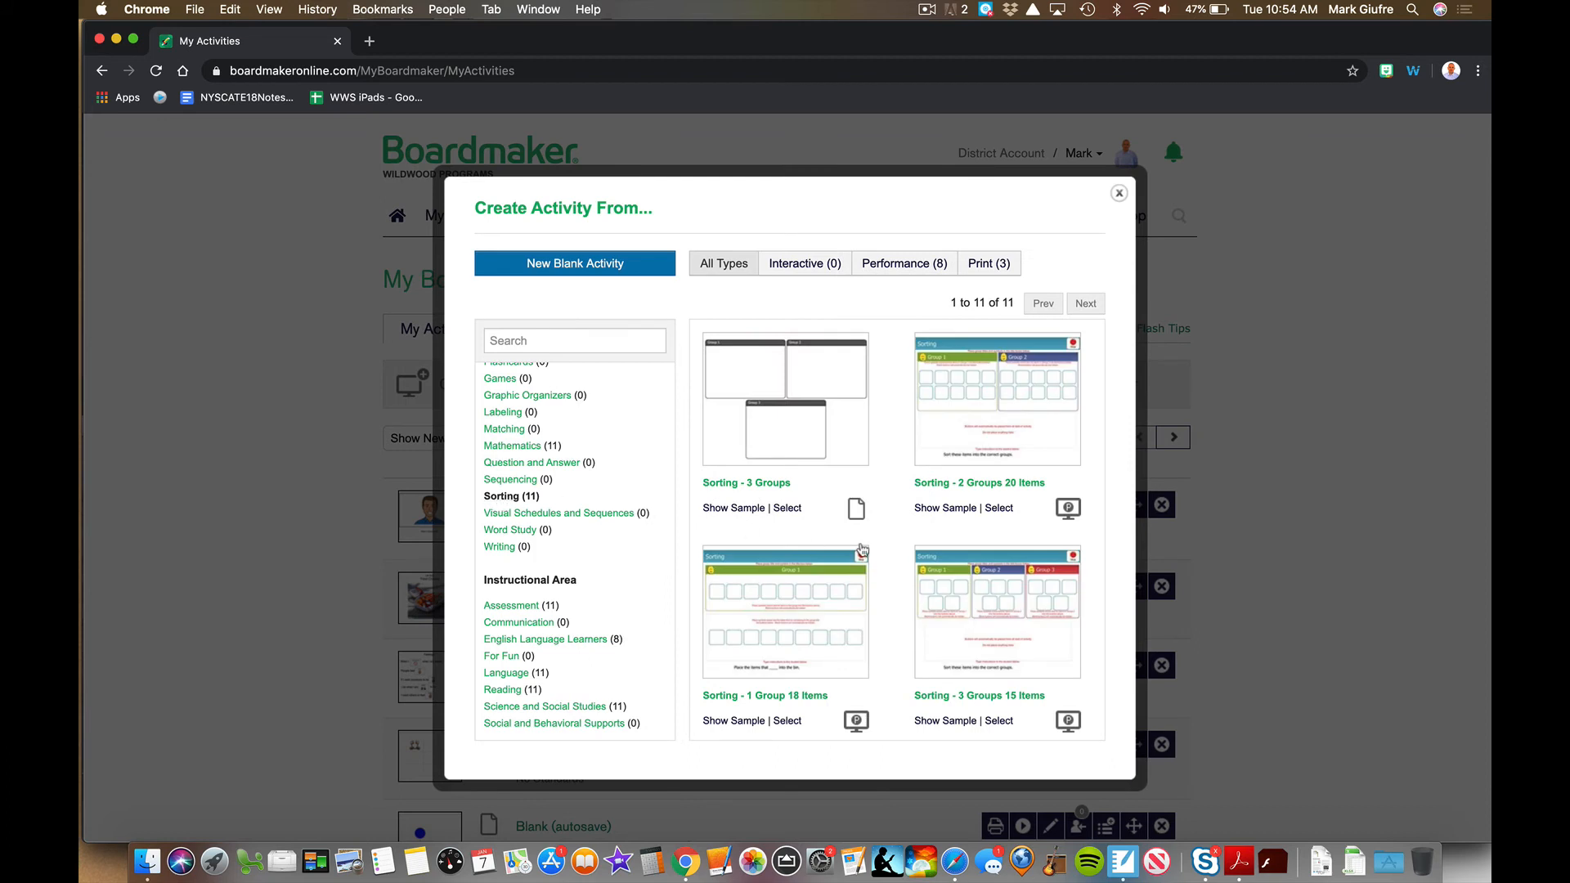
- Browse the sorting templates and select "Sorting - 2 Groups 20 Items" for the new activity
{"action": "scroll", "coordinate": [861, 548], "scroll_direction": "down", "scroll_amount": 5}
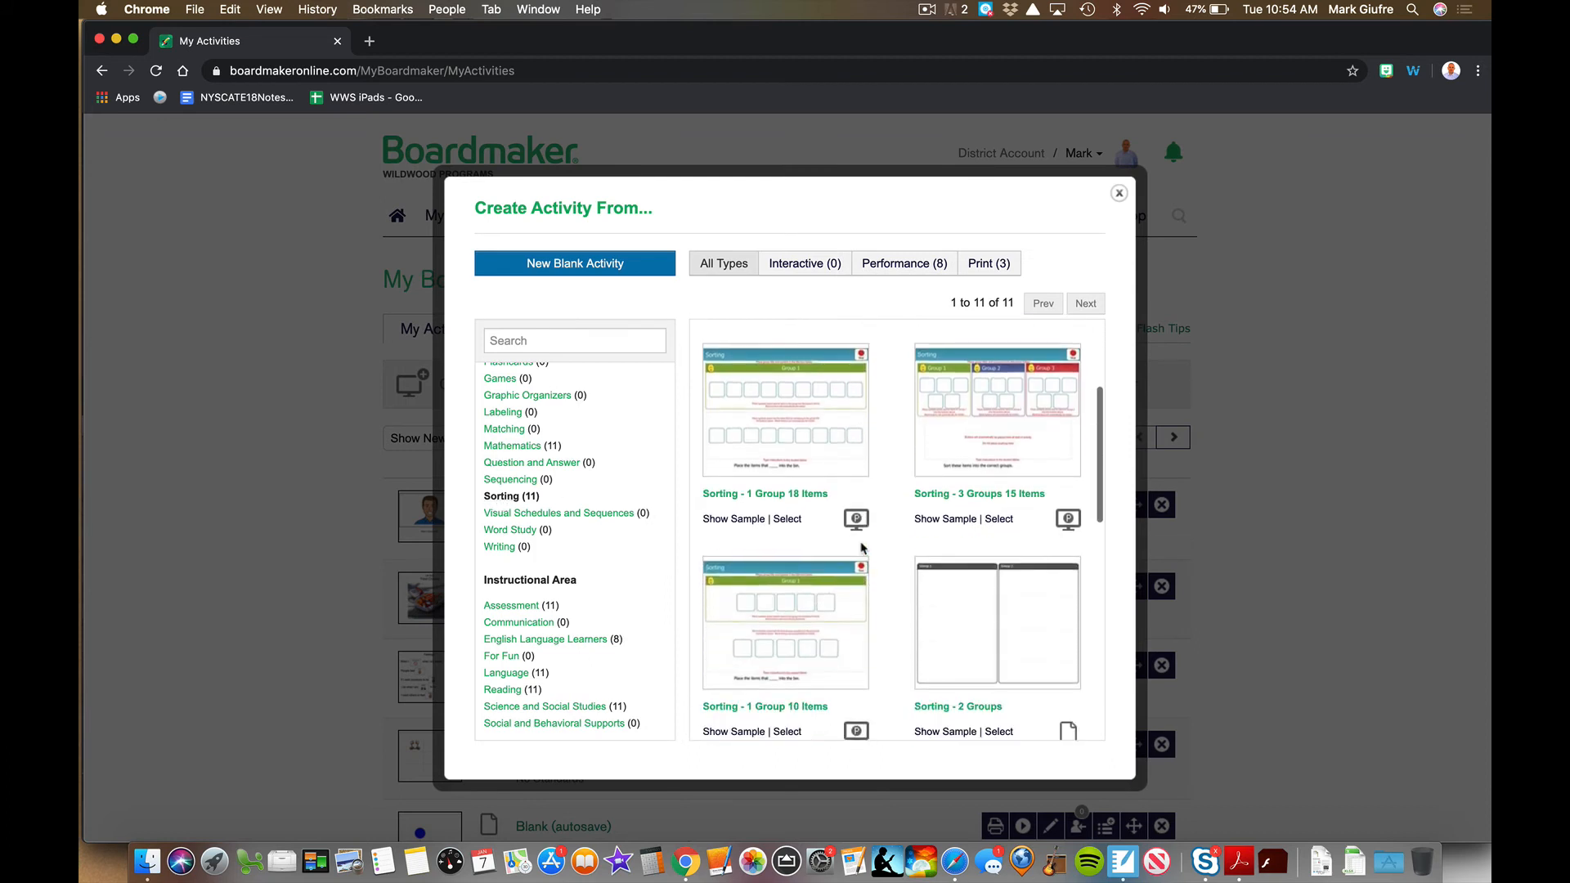
{"action": "scroll", "coordinate": [861, 548], "scroll_direction": "down", "scroll_amount": 4}
{"action": "scroll", "coordinate": [862, 548], "scroll_direction": "up", "scroll_amount": 9}
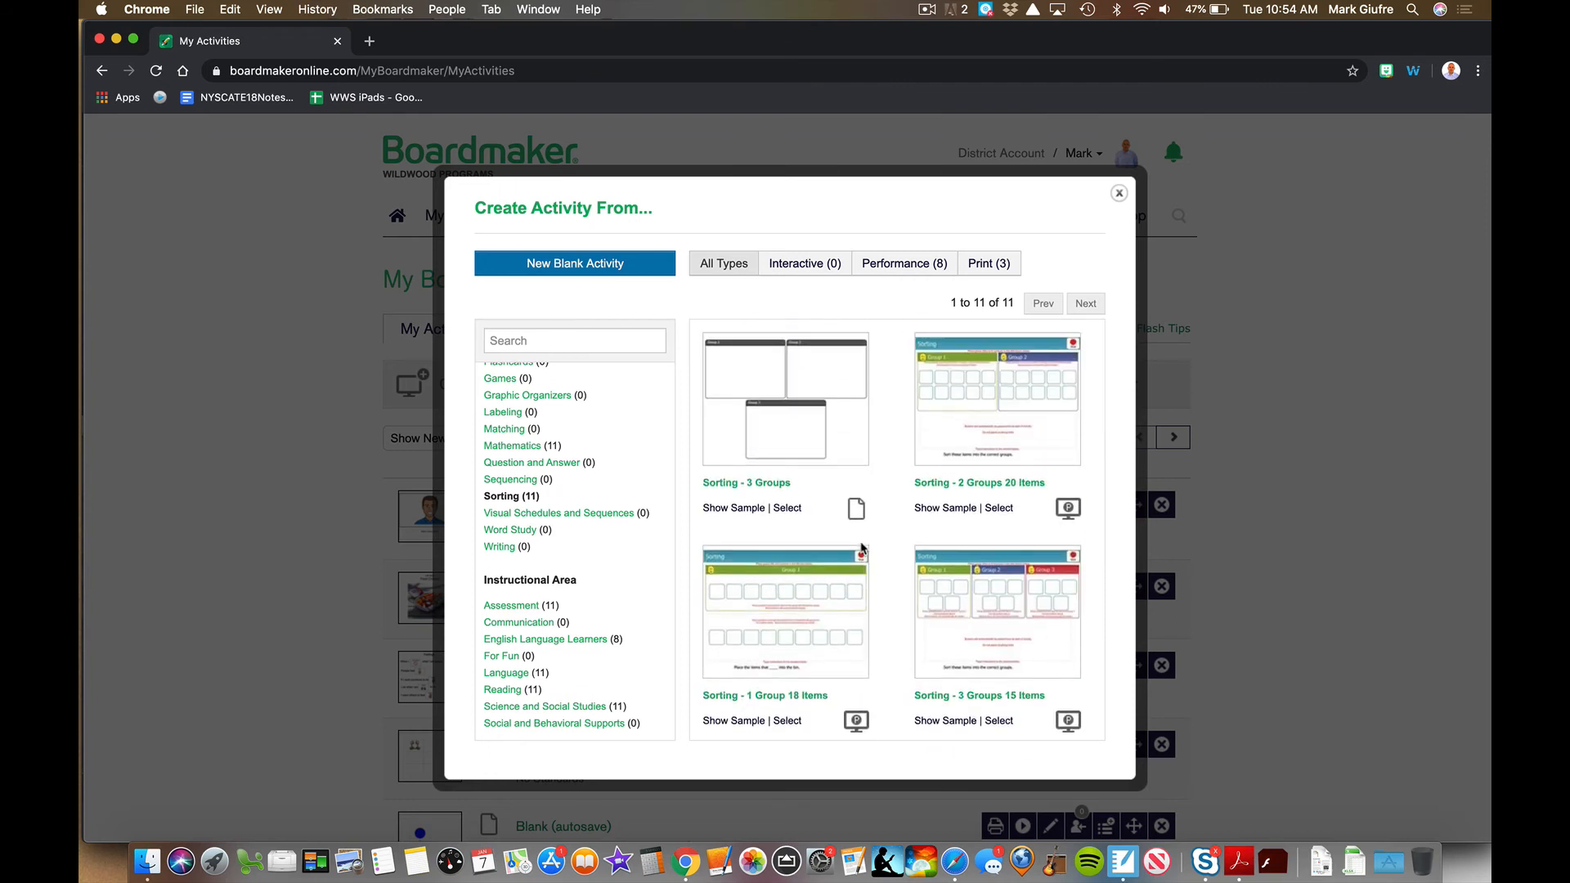
{"action": "scroll", "coordinate": [861, 548], "scroll_direction": "down", "scroll_amount": 1}
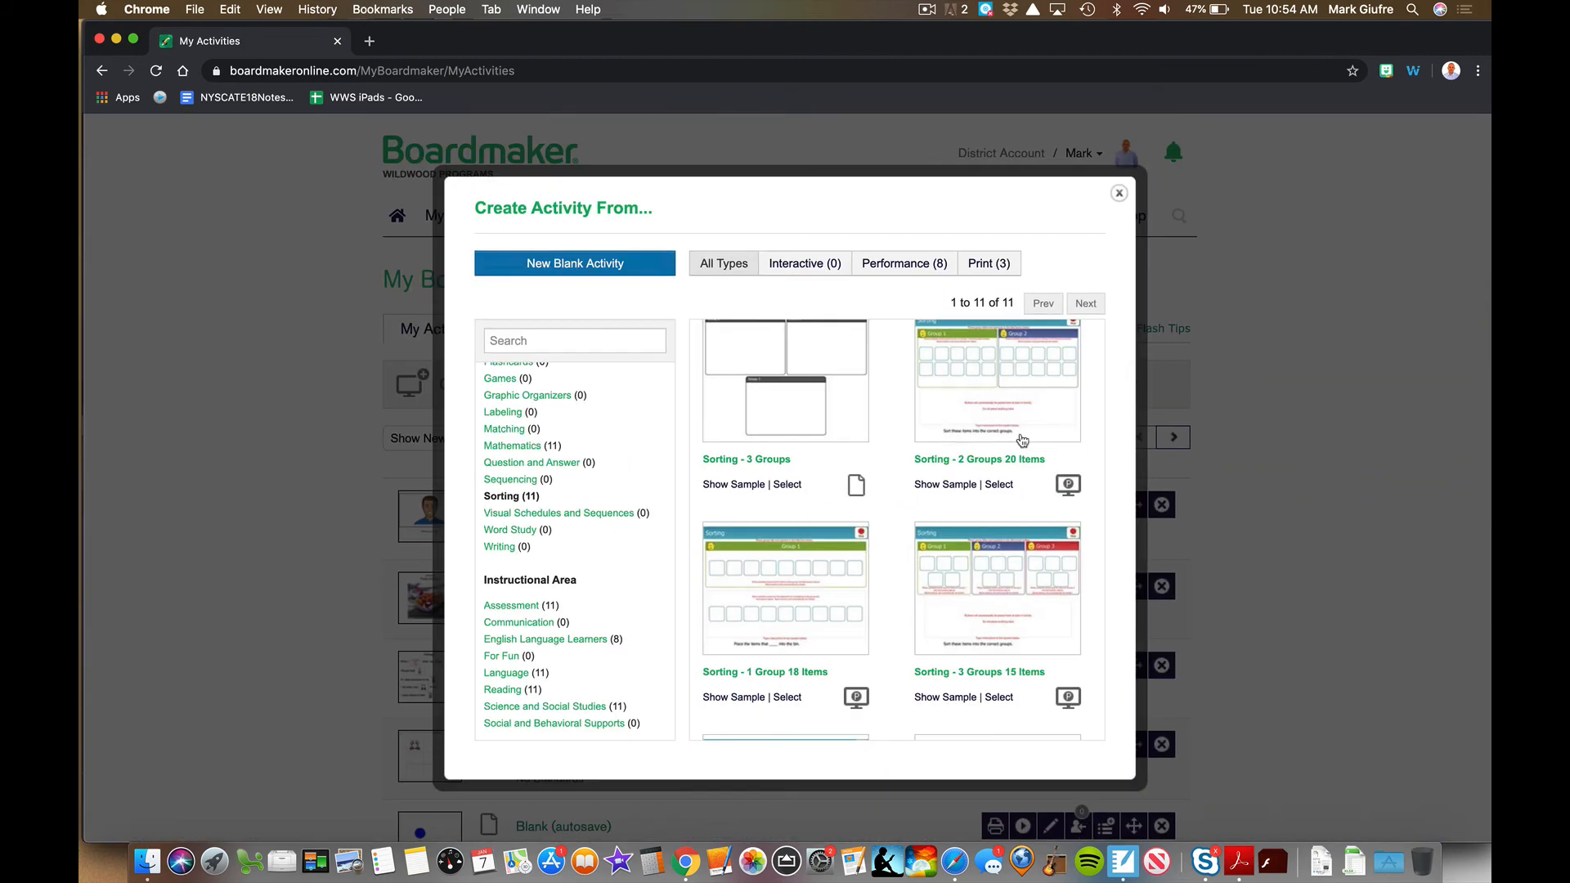
{"action": "left_click", "coordinate": [994, 484]}
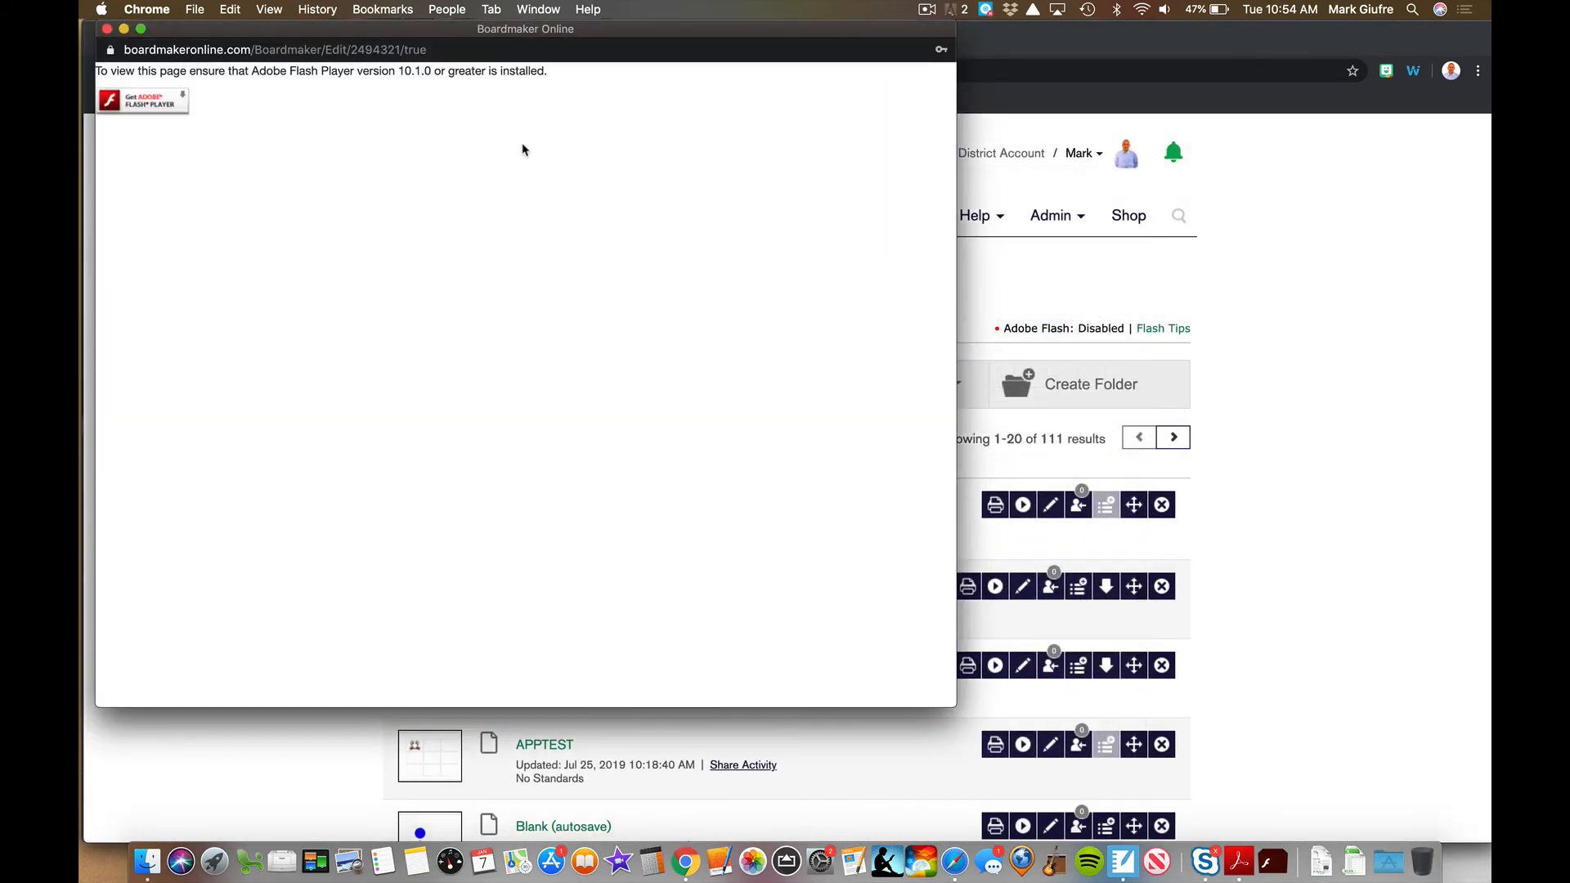
- Allow Adobe Flash Player to run so the activity editor loads, and enlarge the editor window
{"action": "left_click", "coordinate": [163, 101]}
{"action": "left_click", "coordinate": [318, 145]}
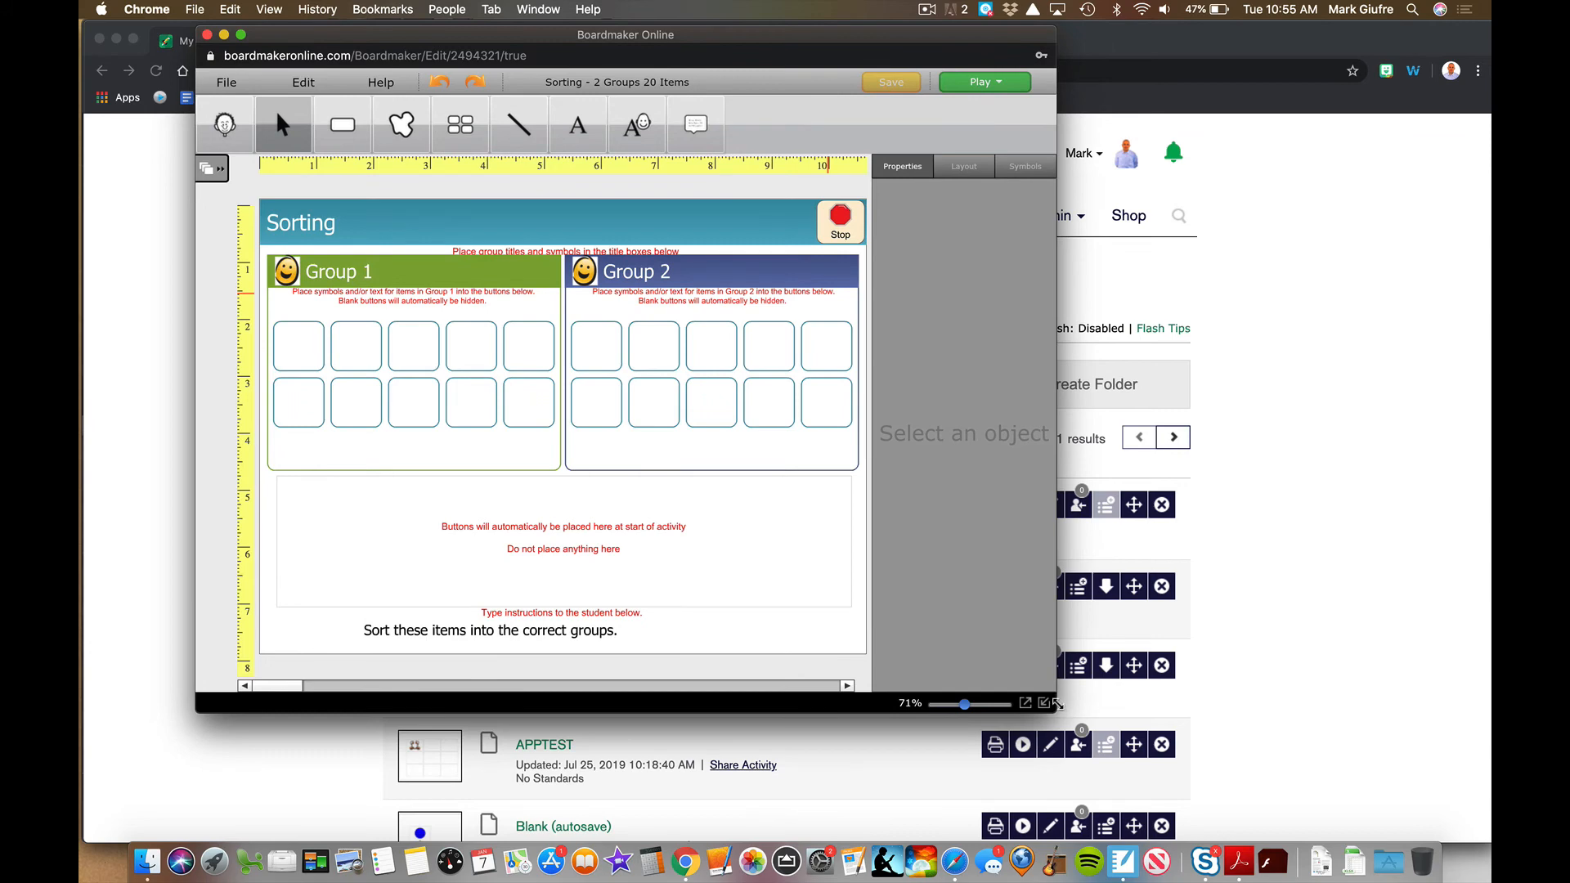
{"action": "left_click_drag", "start_coordinate": [1055, 709], "coordinate": [1352, 764]}
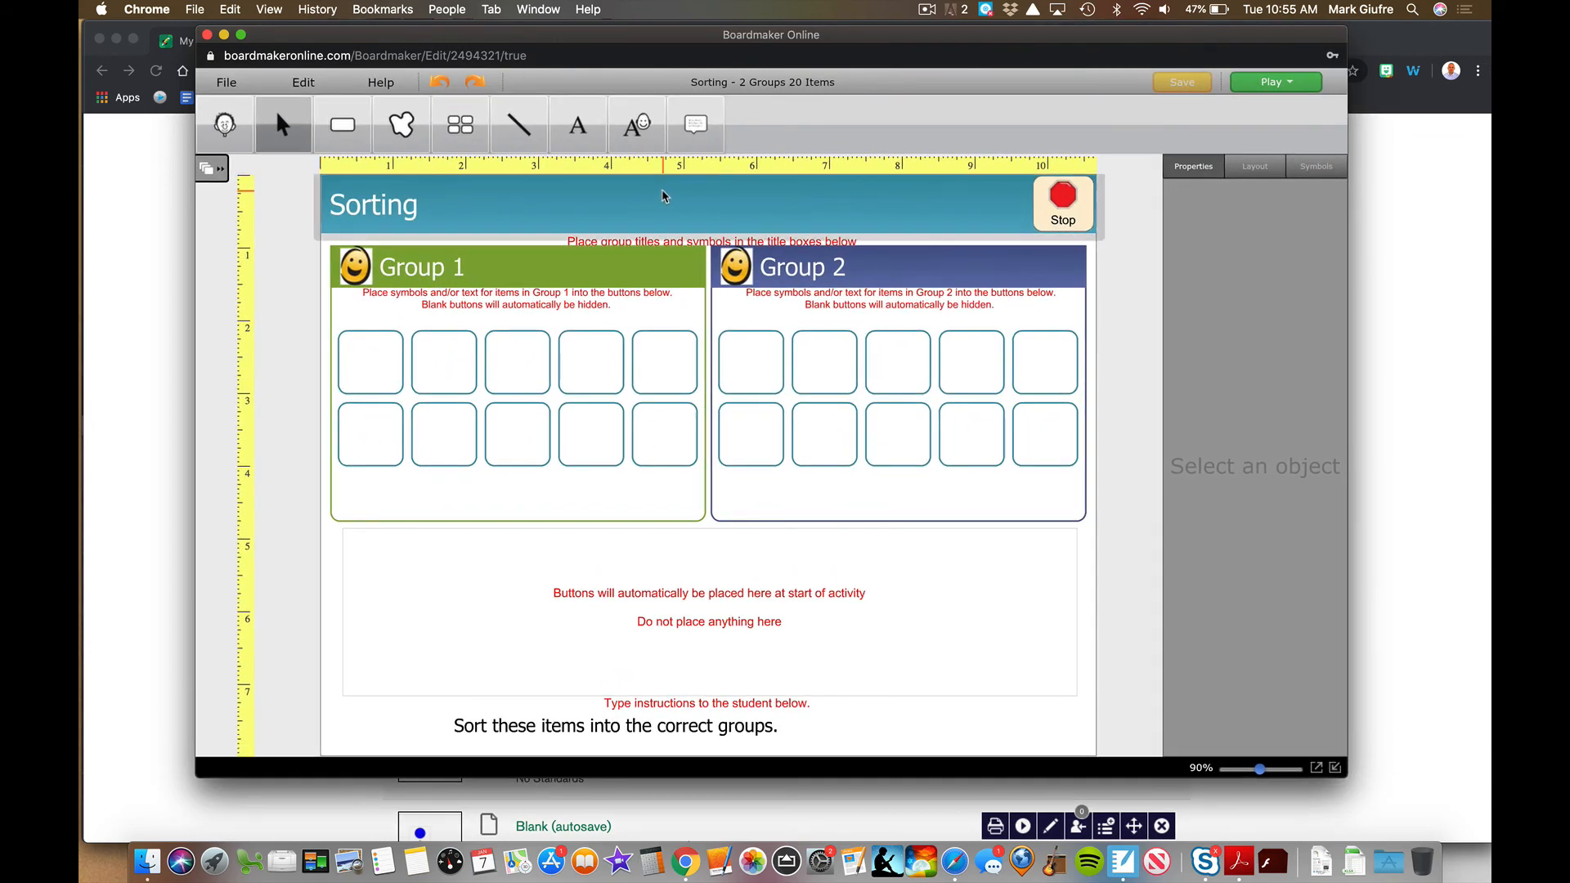